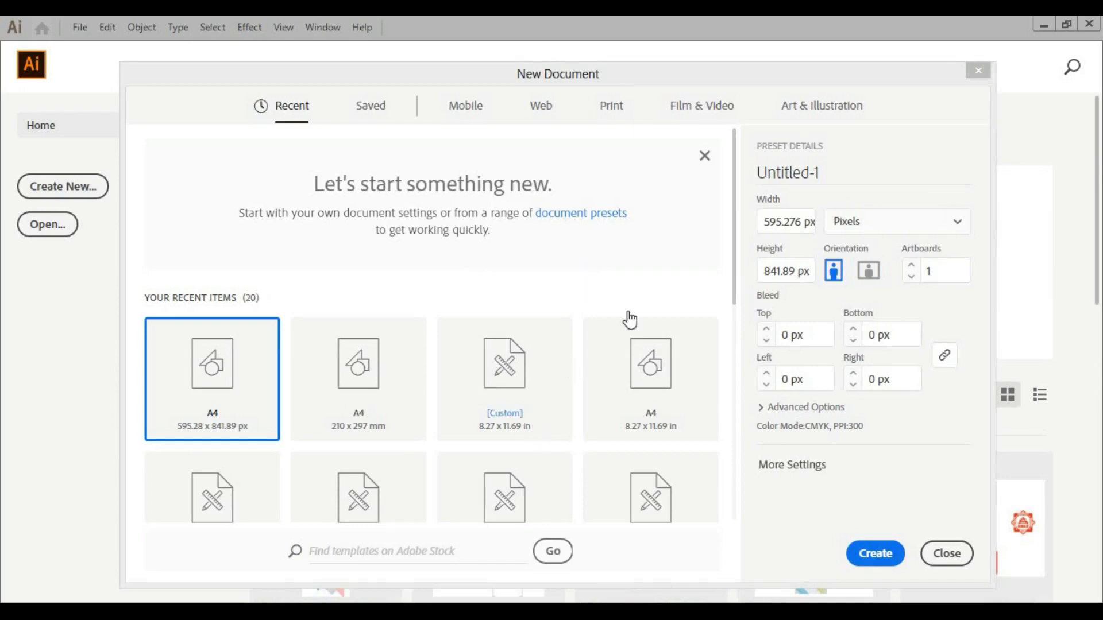
Create a new document 1000 px wide and 1000 px high
{"action": "left_click", "coordinate": [765, 224]}
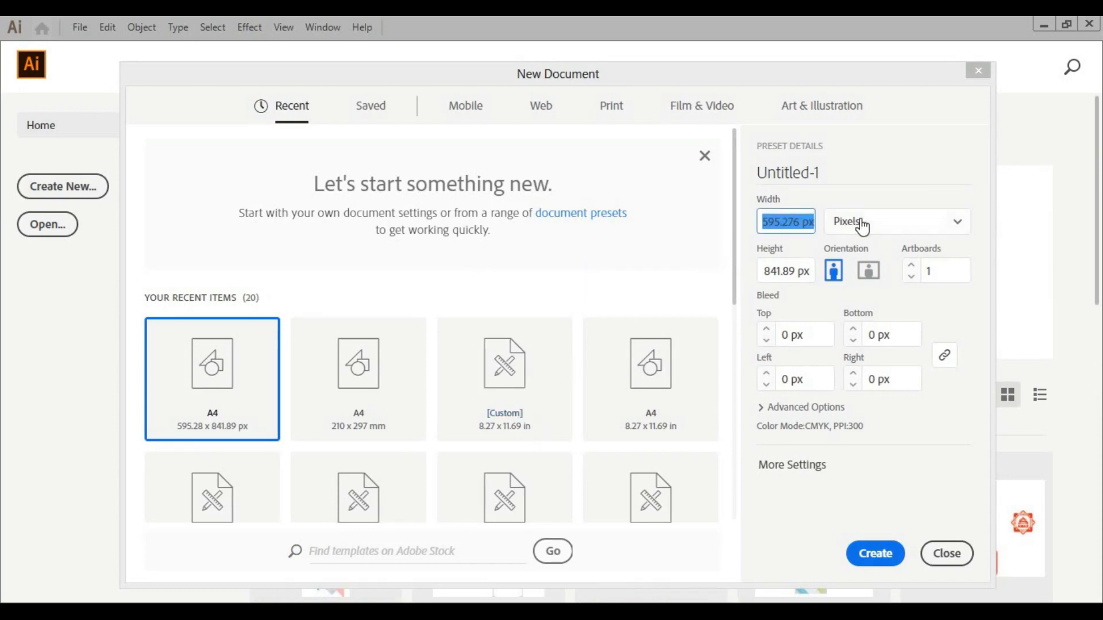
{"action": "type", "text": "1000"}
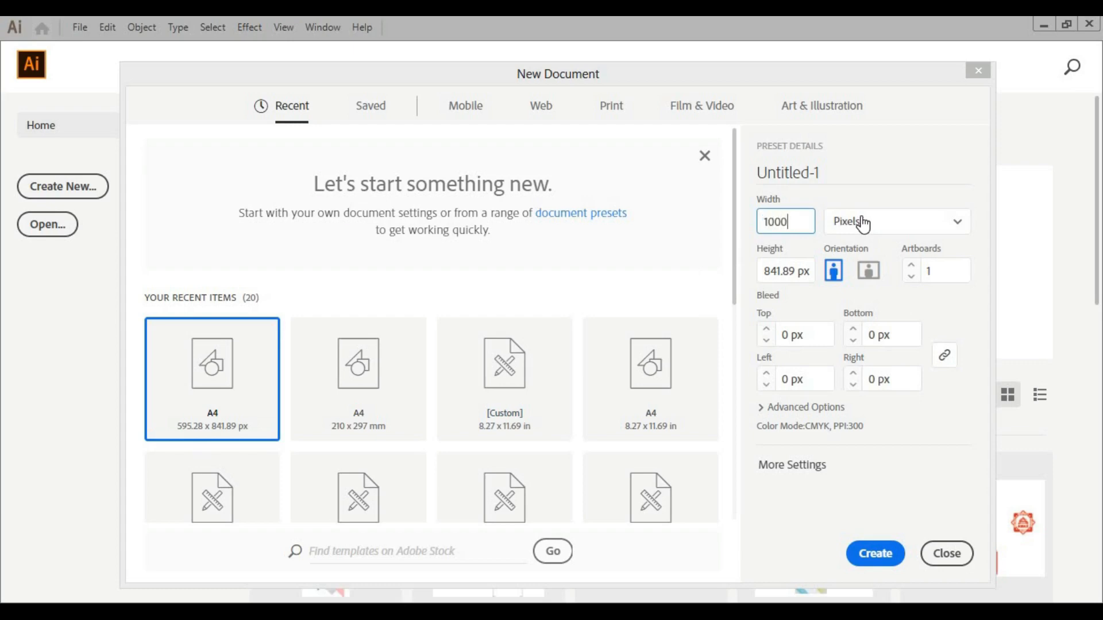
{"action": "left_click", "coordinate": [768, 275]}
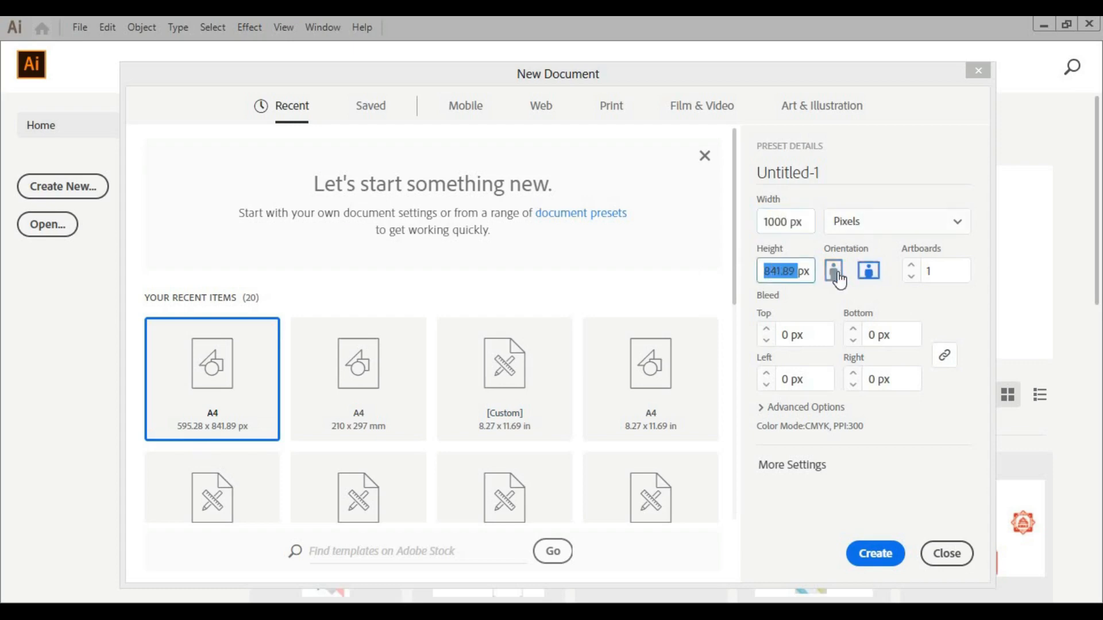
{"action": "type", "text": "1000"}
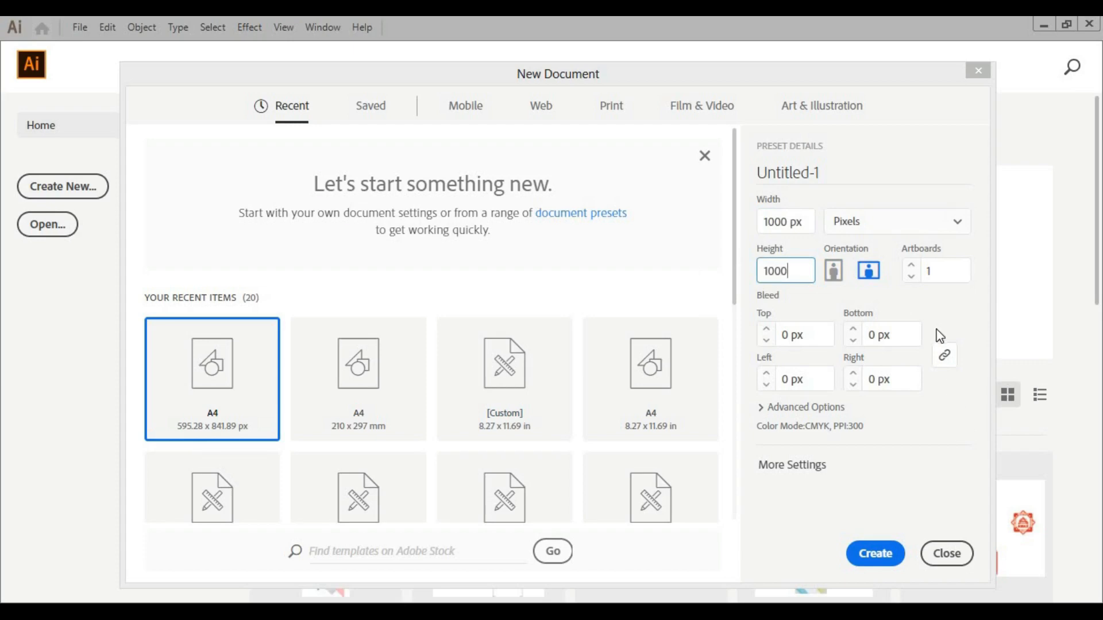
{"action": "key", "text": "Tab"}
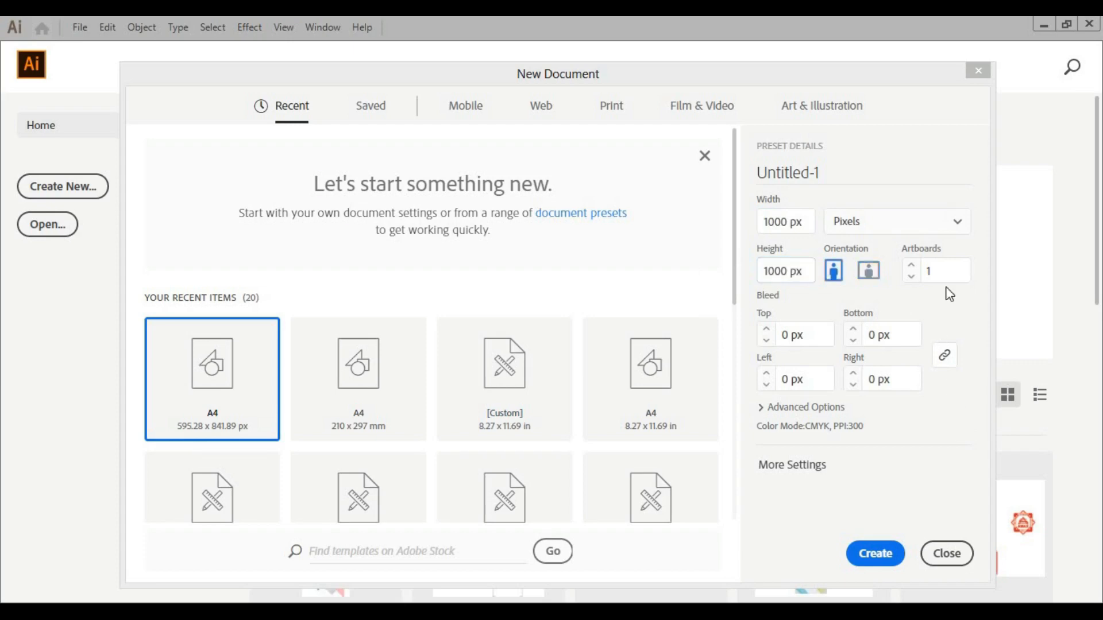
{"action": "left_click", "coordinate": [803, 410]}
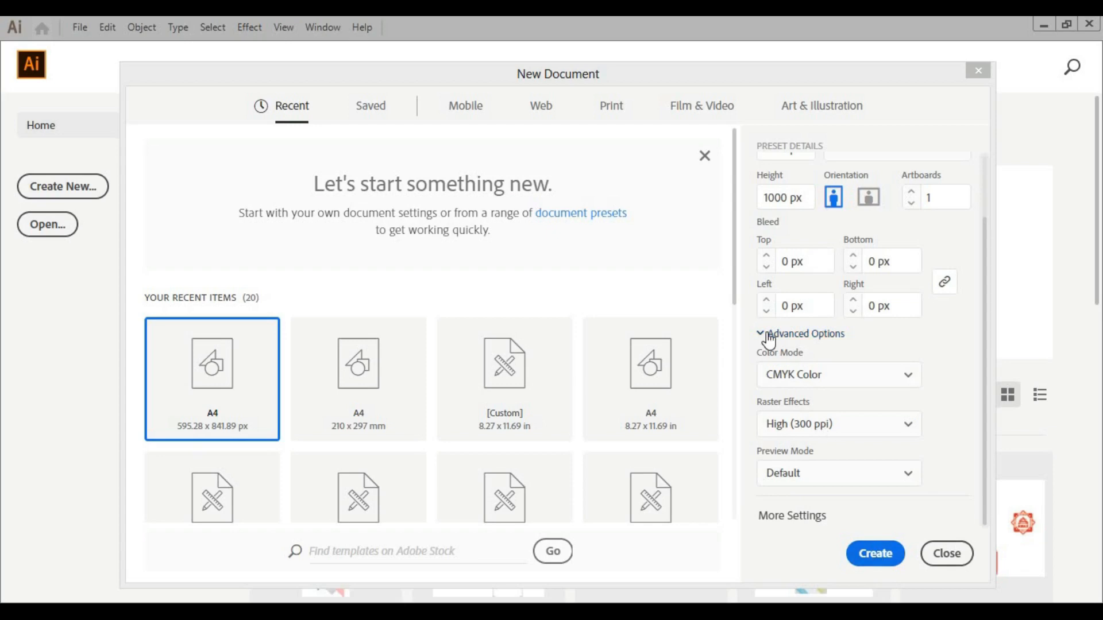
{"action": "left_click", "coordinate": [879, 556]}
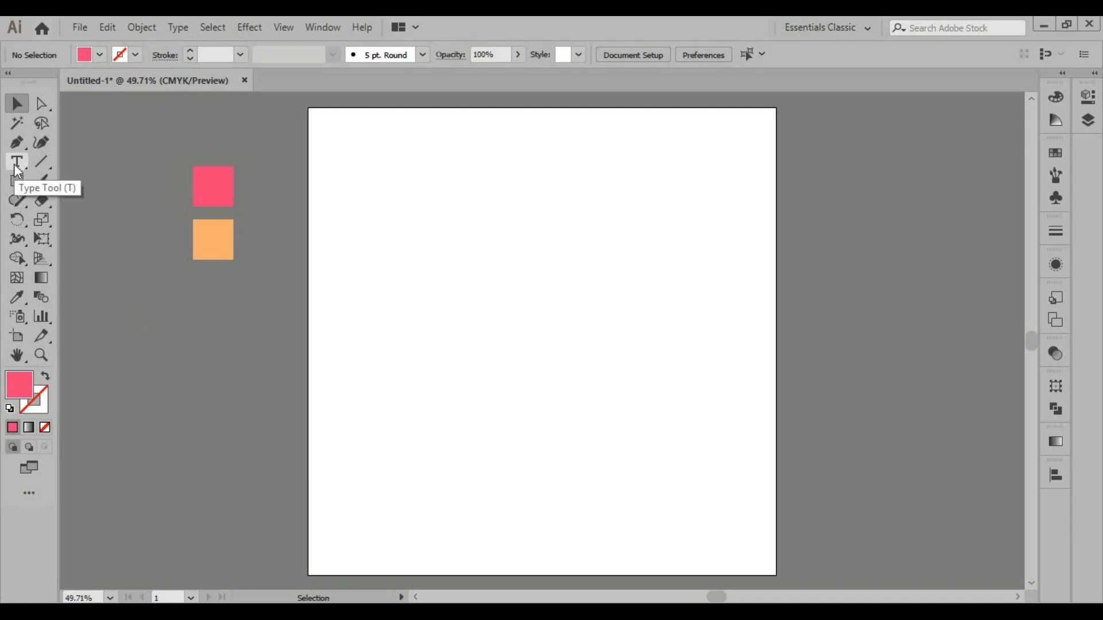
Add the text BIONS near the middle of the artboard and enlarge it to about 135 pt
{"action": "key", "text": "t"}
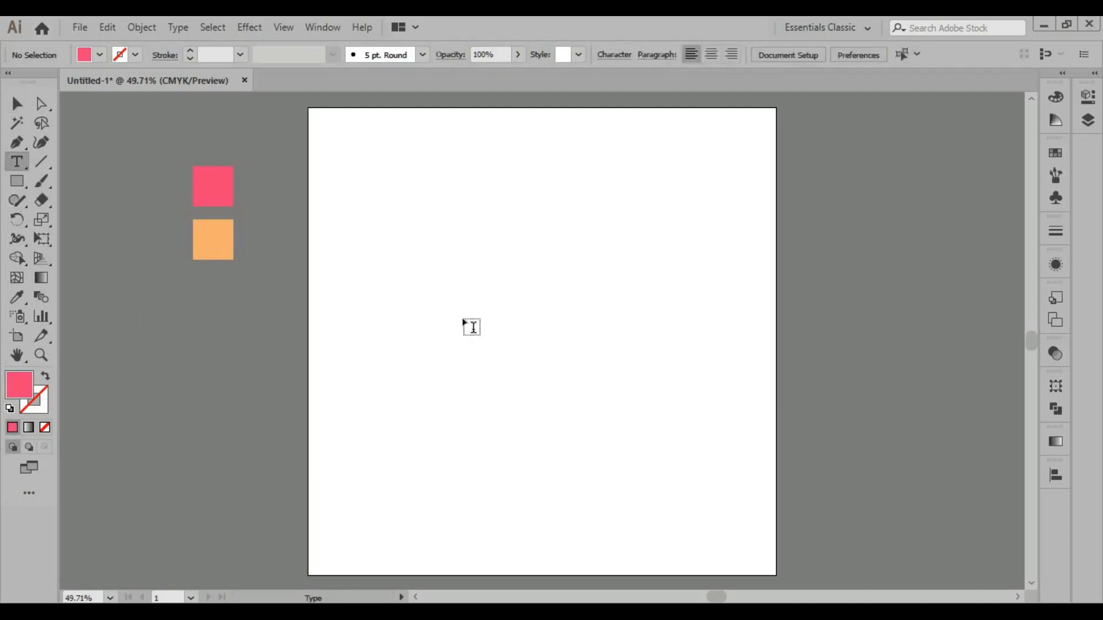
{"action": "left_click", "coordinate": [471, 328]}
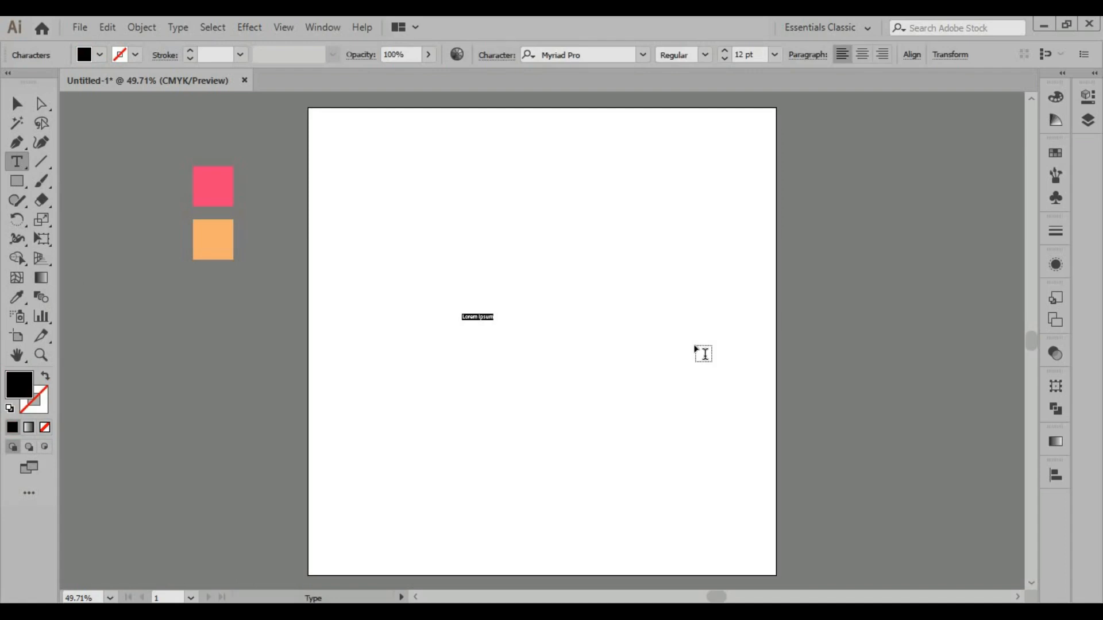
{"action": "type", "text": "E"}
{"action": "type", "text": "IONS"}
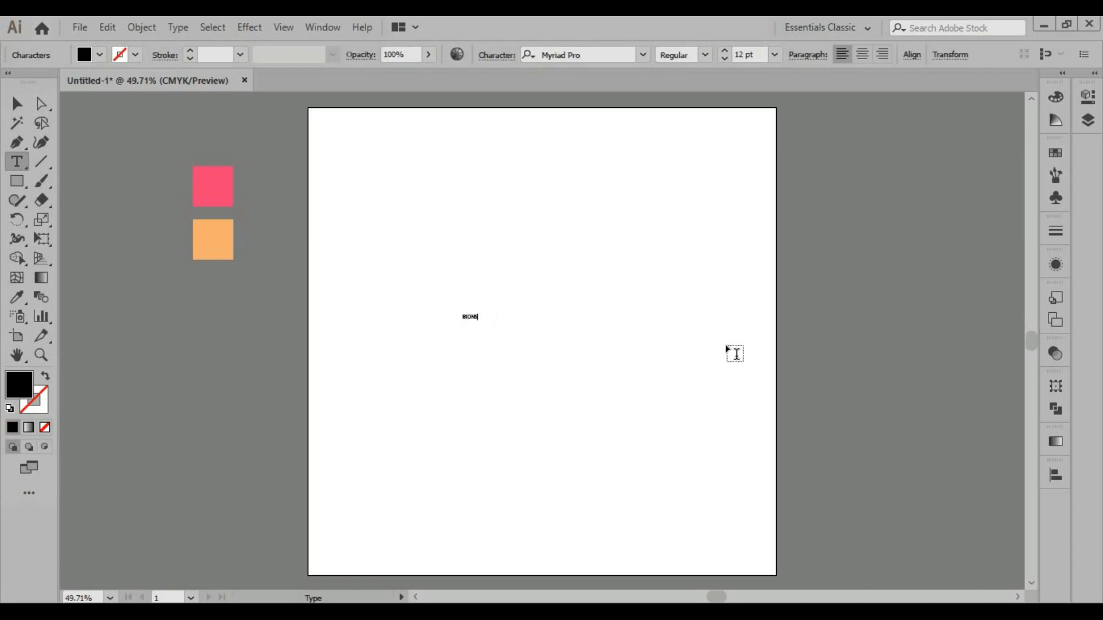
{"action": "left_click", "coordinate": [15, 105]}
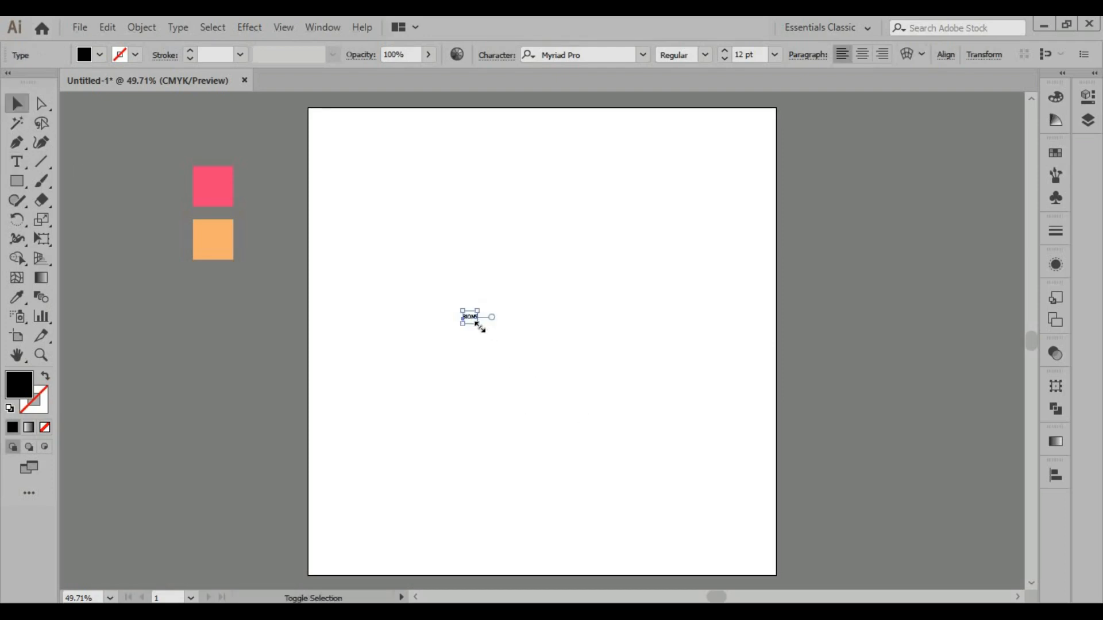
{"action": "left_click_drag", "start_coordinate": [479, 325], "coordinate": [662, 457]}
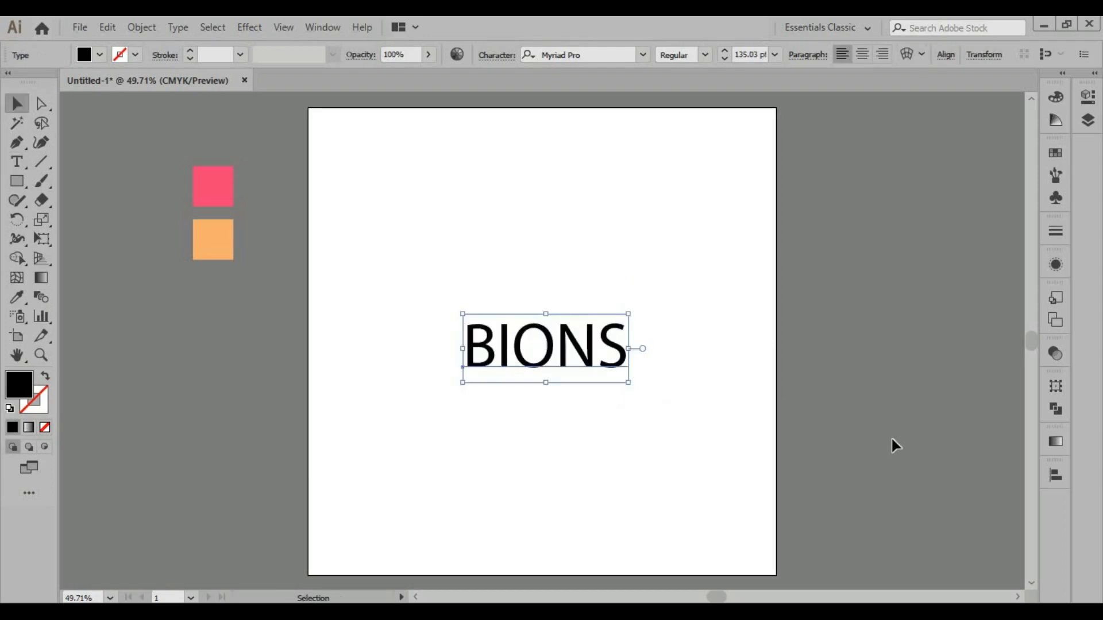
{"action": "left_click", "coordinate": [881, 412]}
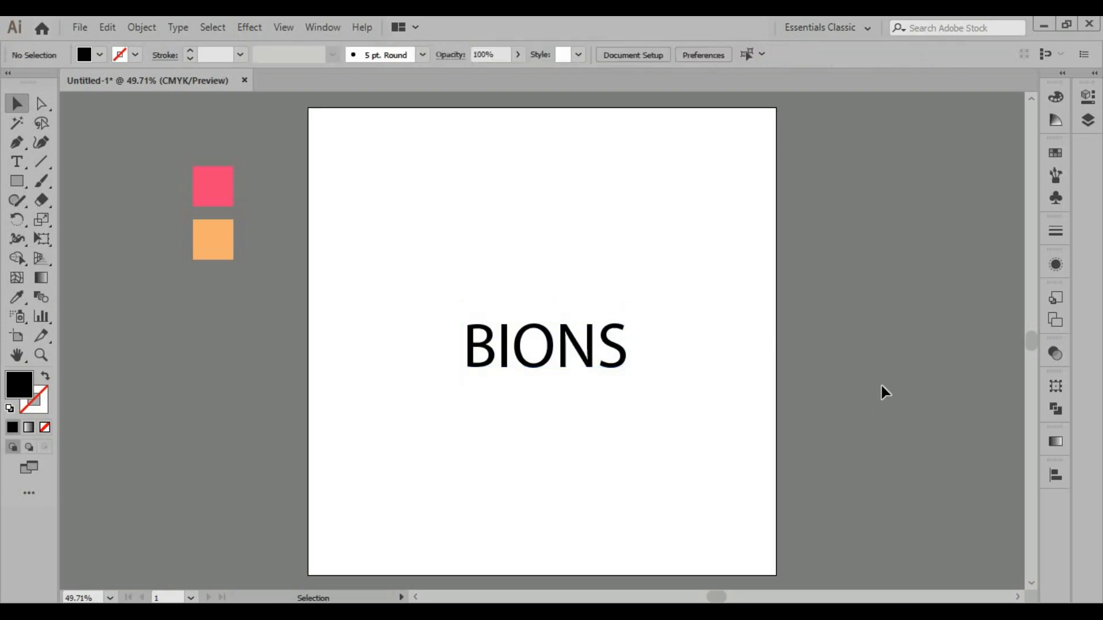
Set the font of the BIONS text to Lato Bold
{"action": "left_click", "coordinate": [526, 362]}
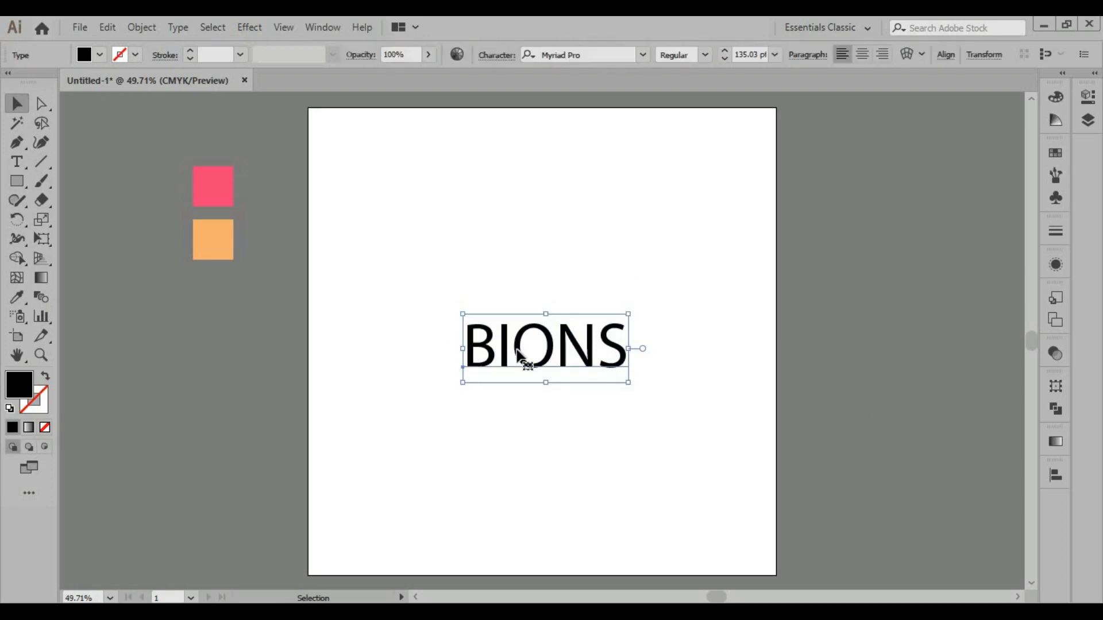
{"action": "left_click", "coordinate": [596, 49]}
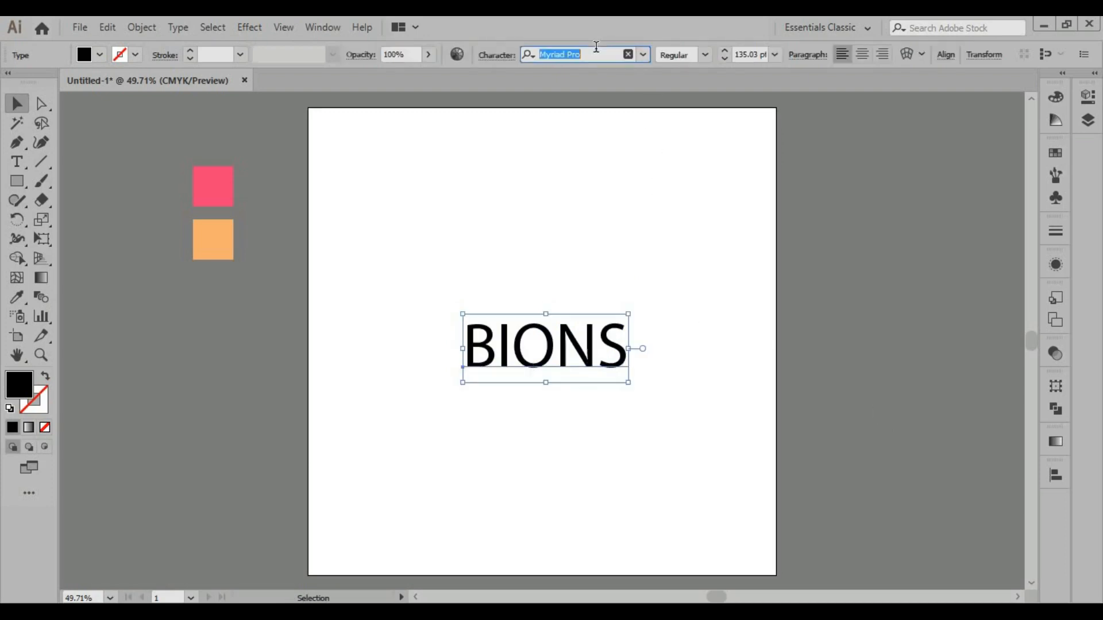
{"action": "left_click", "coordinate": [643, 54]}
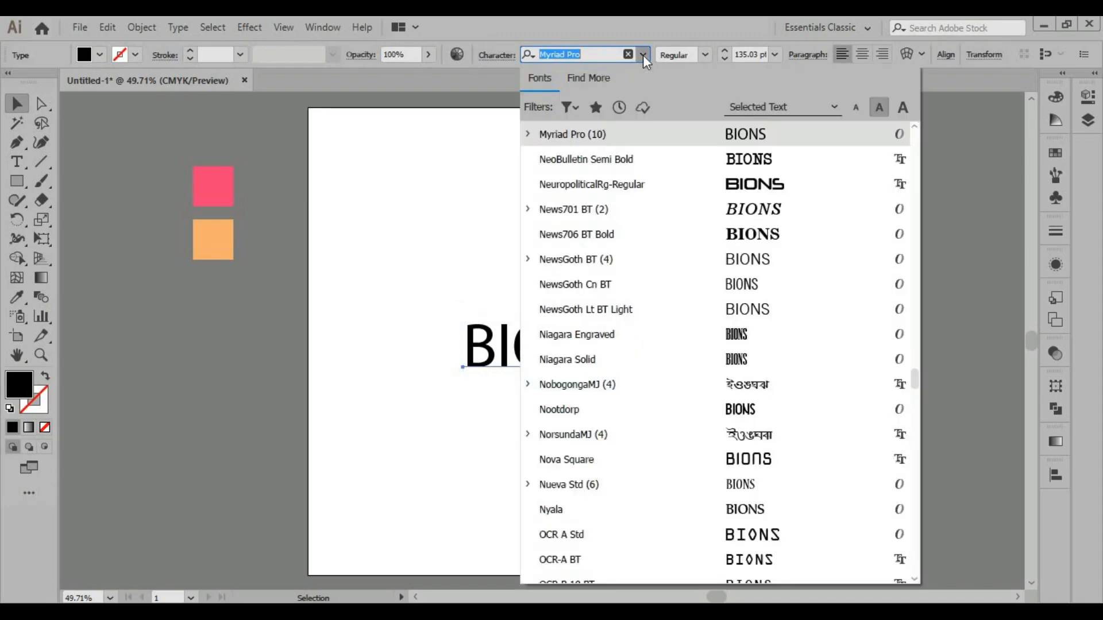
{"action": "scroll", "coordinate": [639, 170], "scroll_direction": "up", "scroll_amount": 10}
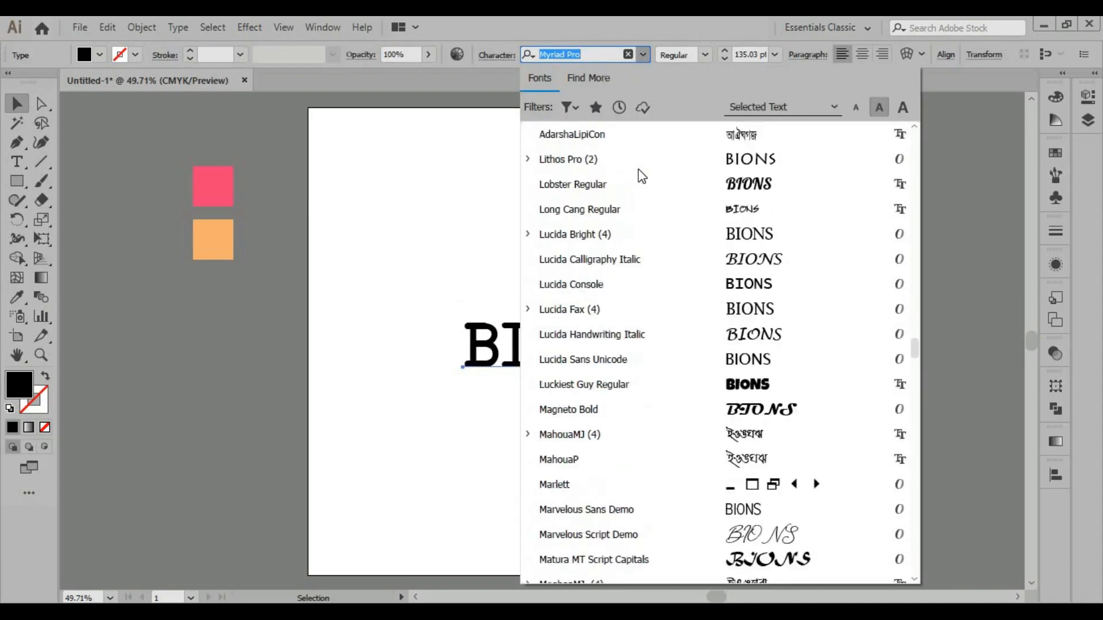
{"action": "scroll", "coordinate": [639, 169], "scroll_direction": "up", "scroll_amount": 15}
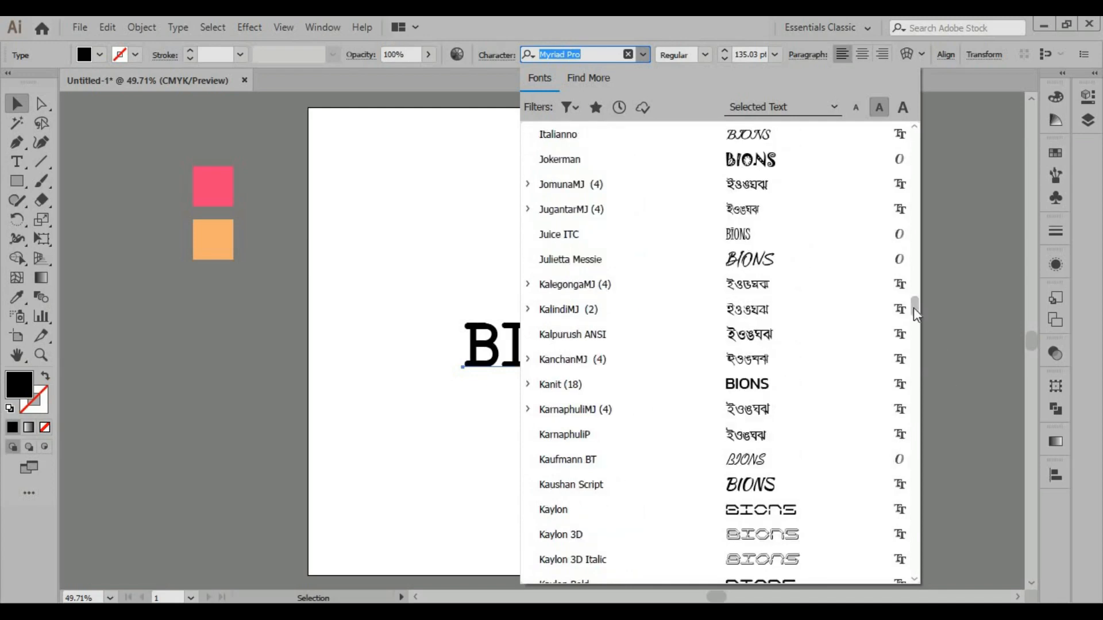
{"action": "left_click_drag", "start_coordinate": [915, 310], "coordinate": [915, 116]}
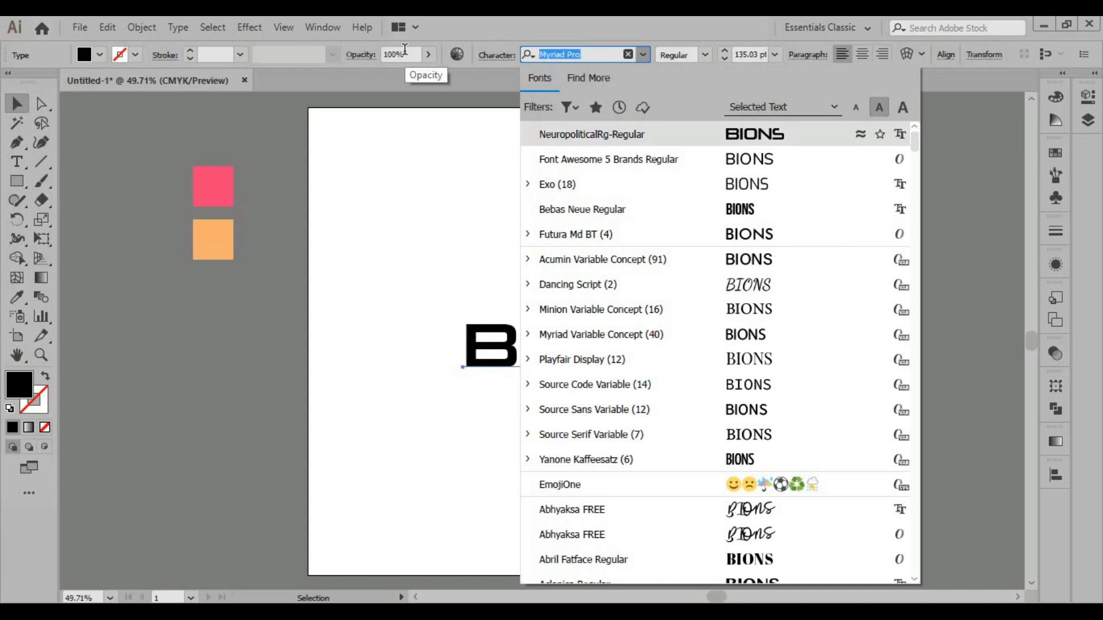
{"action": "type", "text": "lato"}
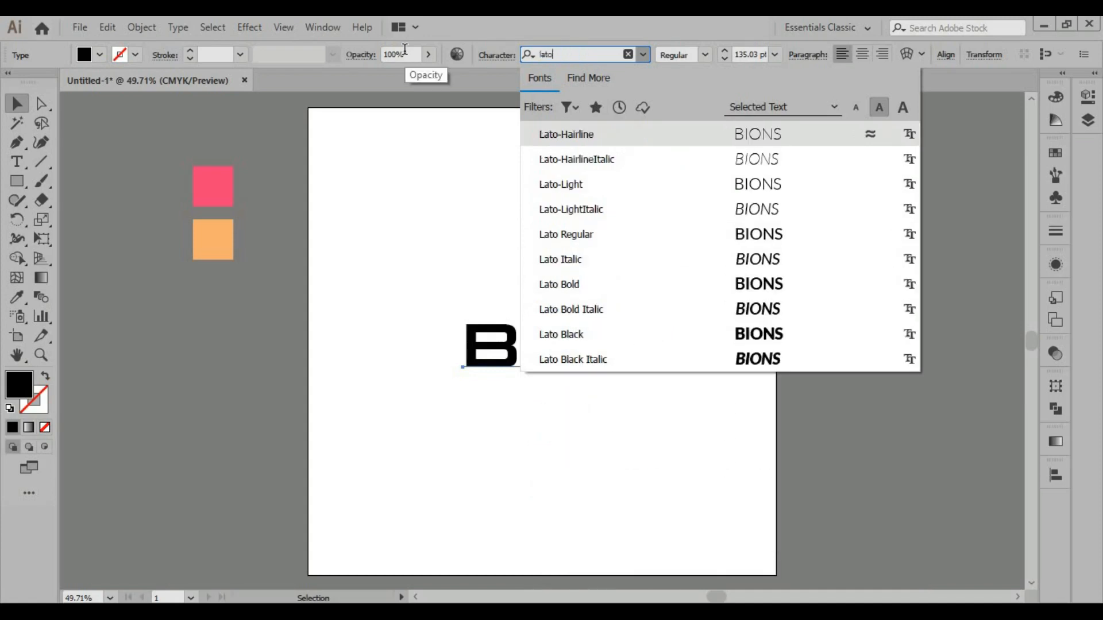
{"action": "left_click", "coordinate": [584, 285]}
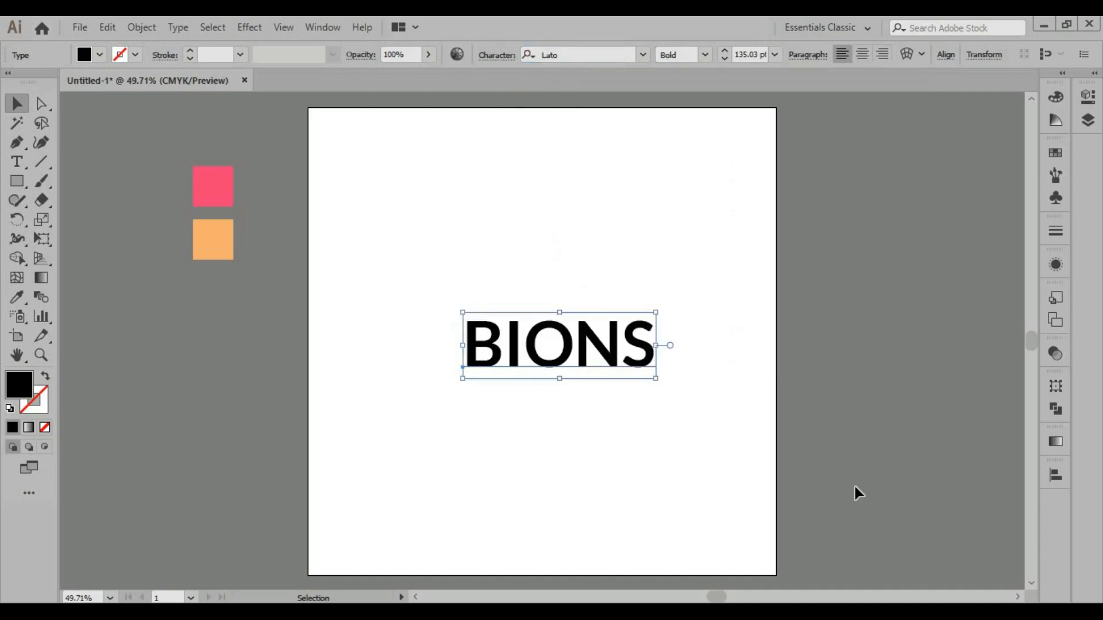
{"action": "left_click", "coordinate": [634, 441]}
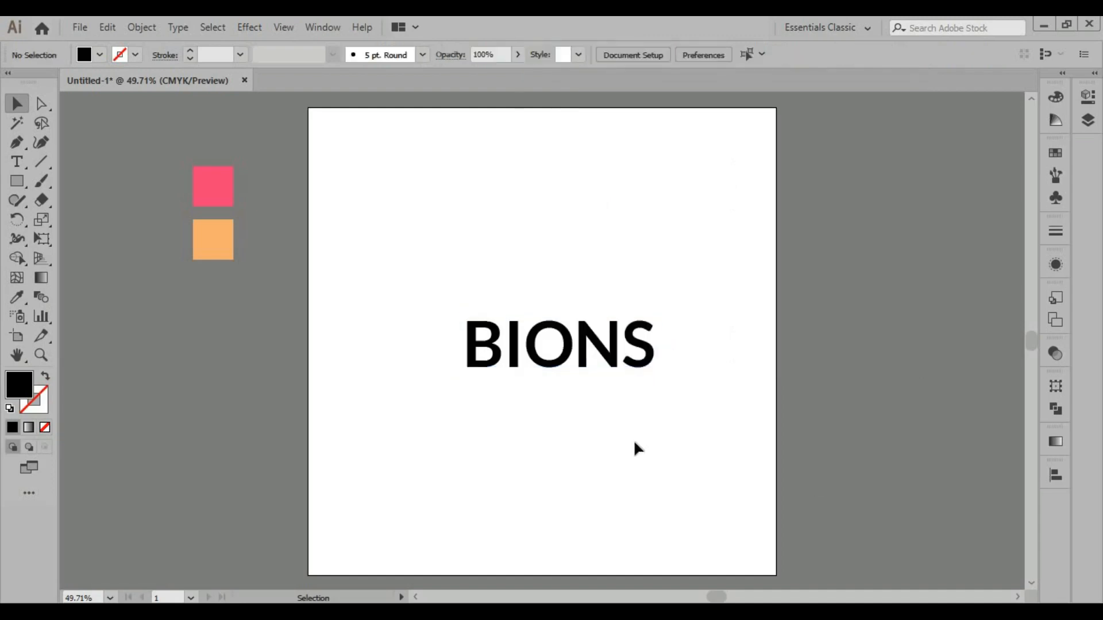
Centre the BIONS text horizontally and vertically on the artboard
{"action": "left_click", "coordinate": [537, 362]}
{"action": "left_click_drag", "start_coordinate": [537, 362], "coordinate": [509, 363]}
{"action": "left_click", "coordinate": [946, 56]}
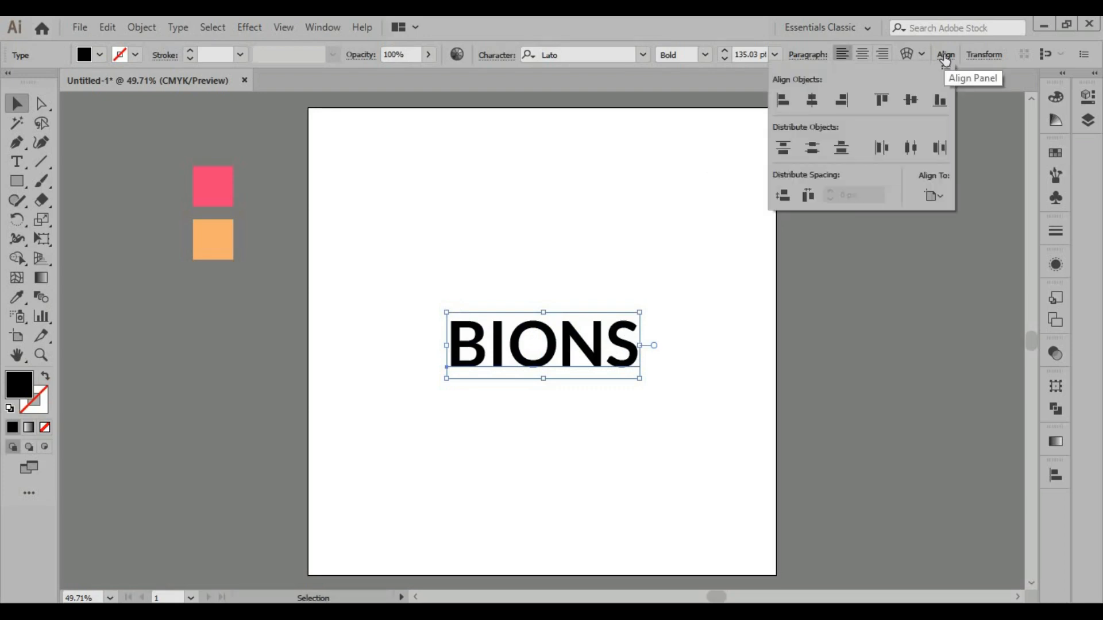
{"action": "left_click", "coordinate": [812, 101]}
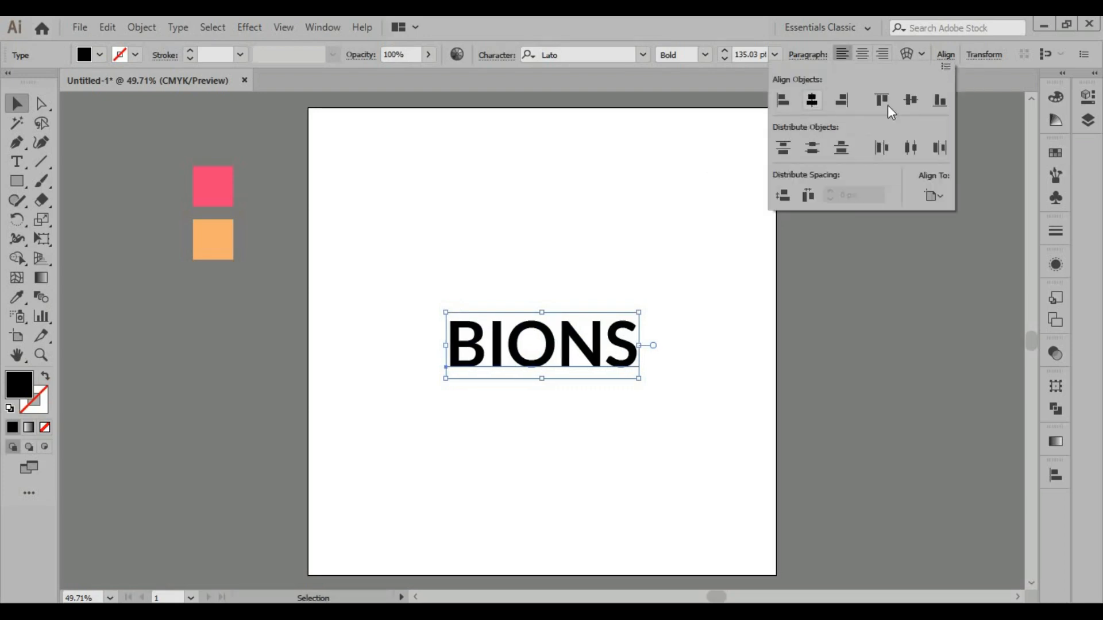
{"action": "left_click", "coordinate": [910, 100]}
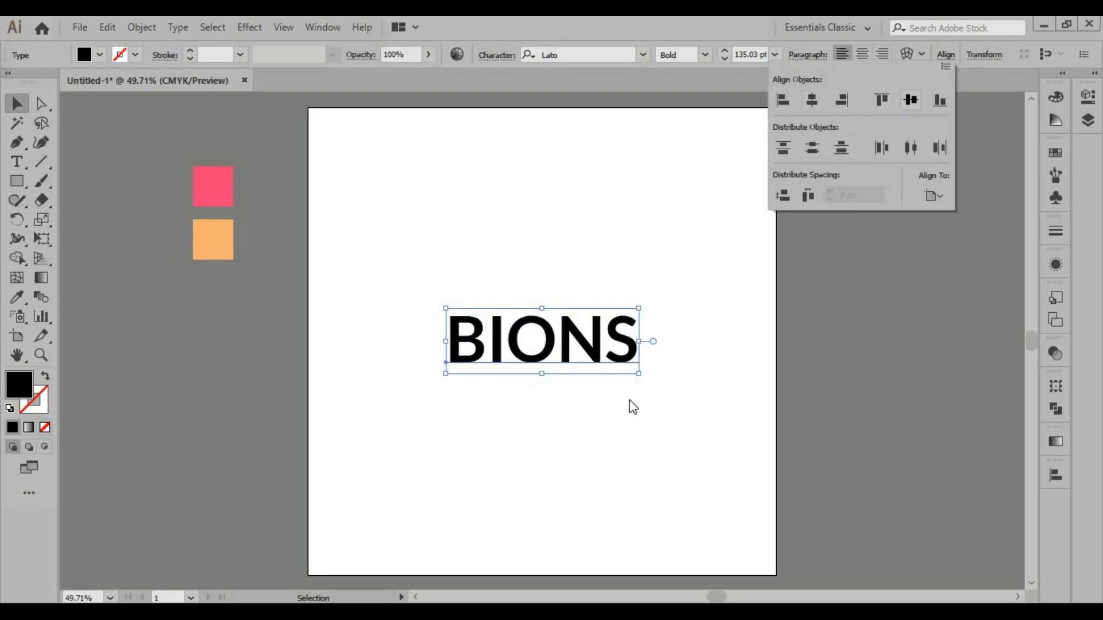
{"action": "left_click", "coordinate": [586, 496]}
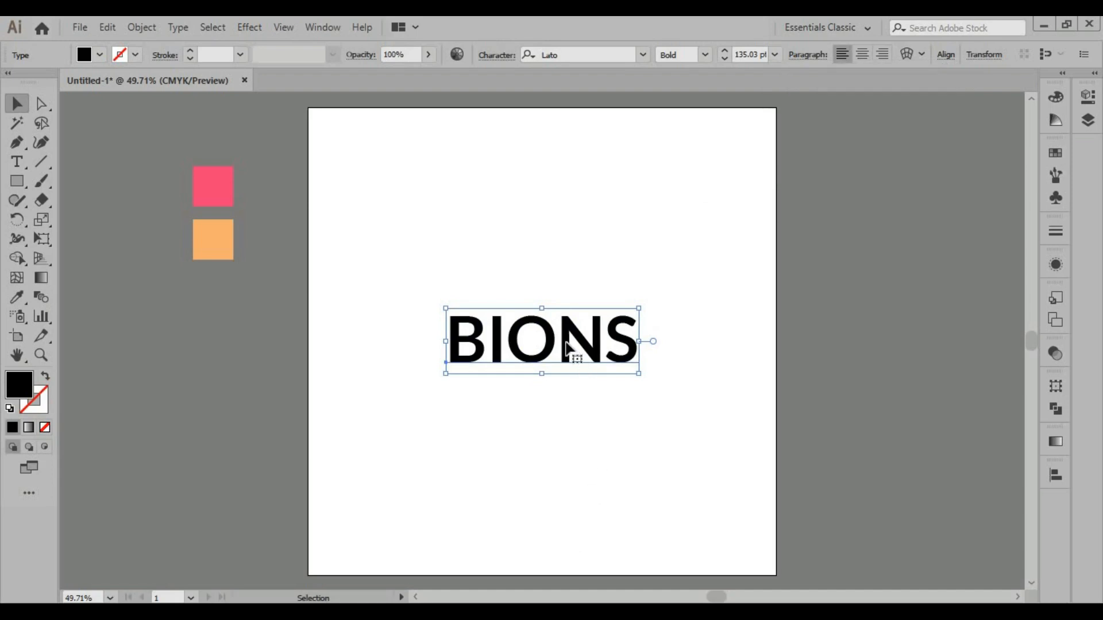
{"action": "left_click", "coordinate": [692, 374]}
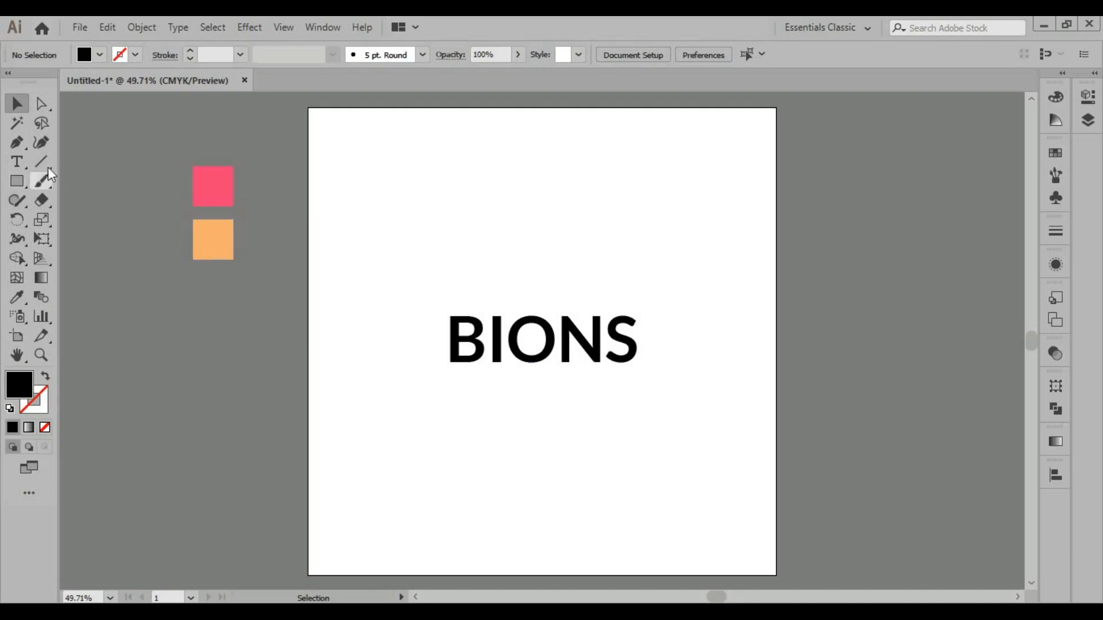
Draw a large rectangle covering most of the artboard and fill it with the orange sampled from the colour square
{"action": "left_click", "coordinate": [16, 181]}
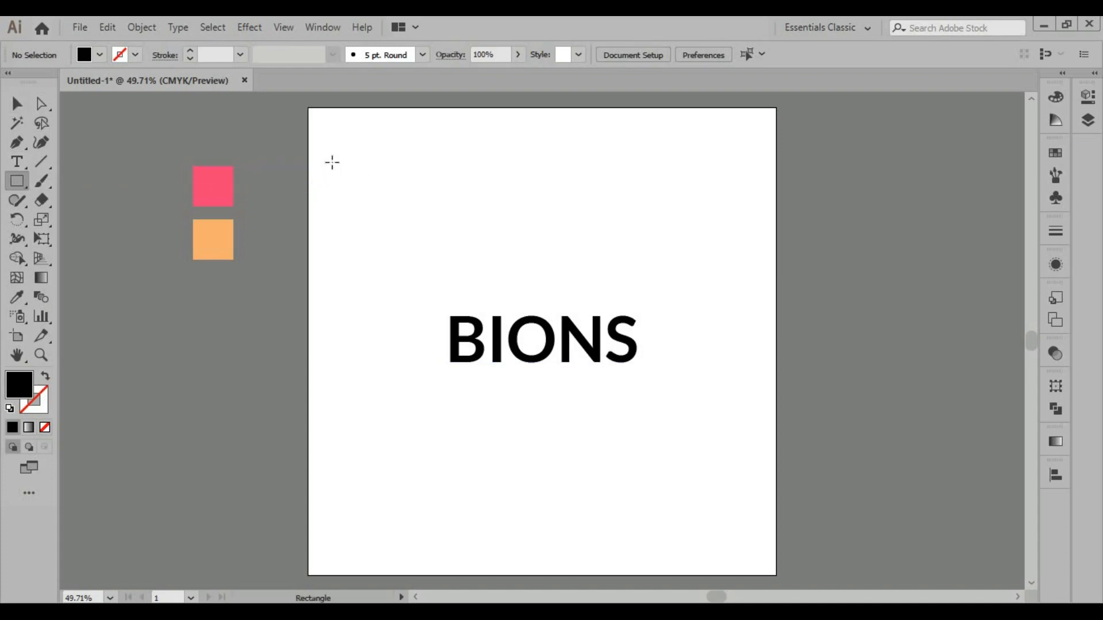
{"action": "left_click_drag", "start_coordinate": [332, 163], "coordinate": [749, 524]}
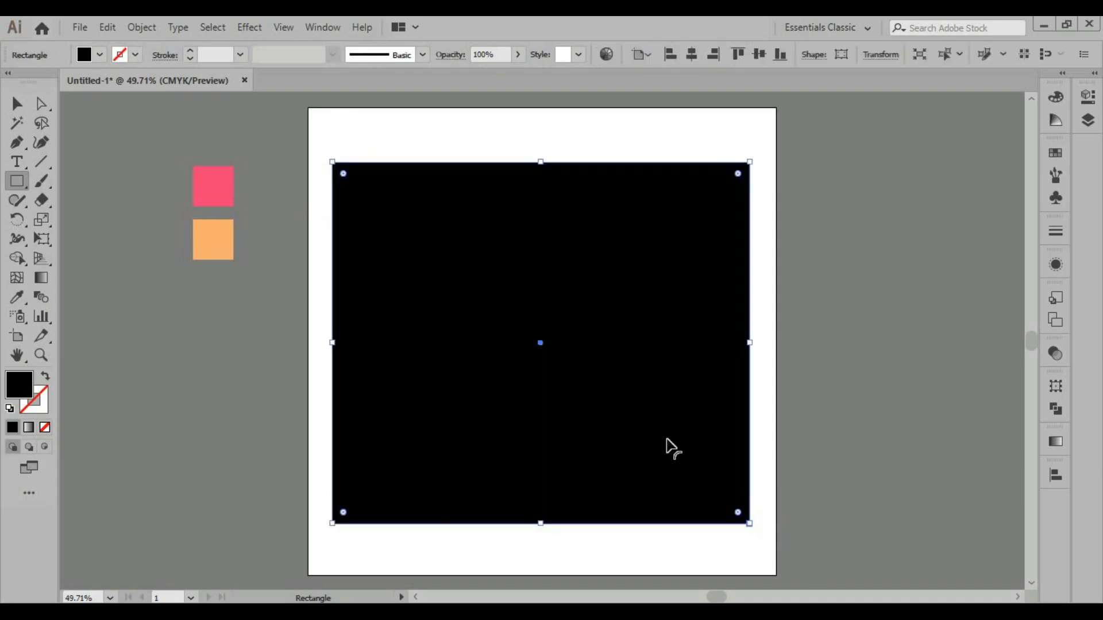
{"action": "left_click", "coordinate": [16, 299]}
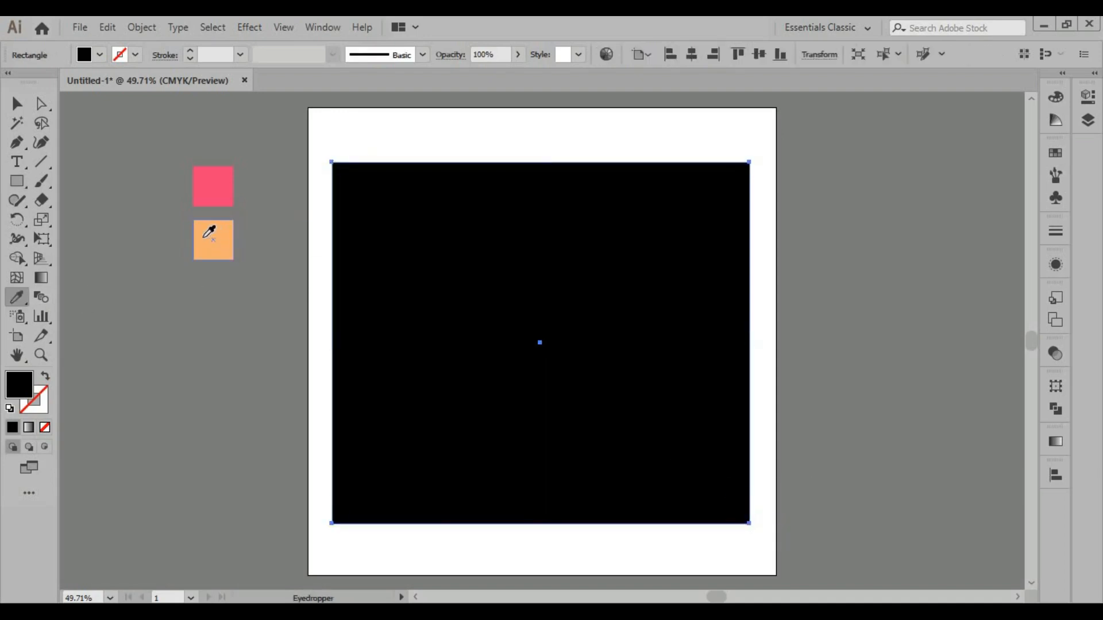
{"action": "left_click", "coordinate": [204, 241]}
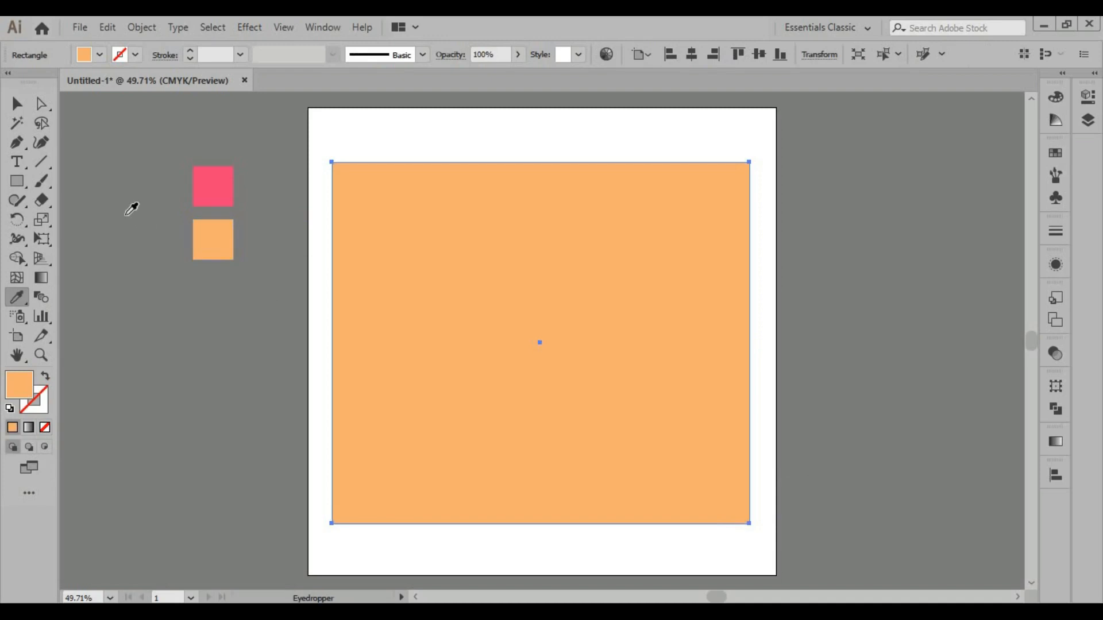
Send the orange rectangle to the back, behind the BIONS text
{"action": "left_click", "coordinate": [17, 104]}
{"action": "right_click", "coordinate": [666, 415]}
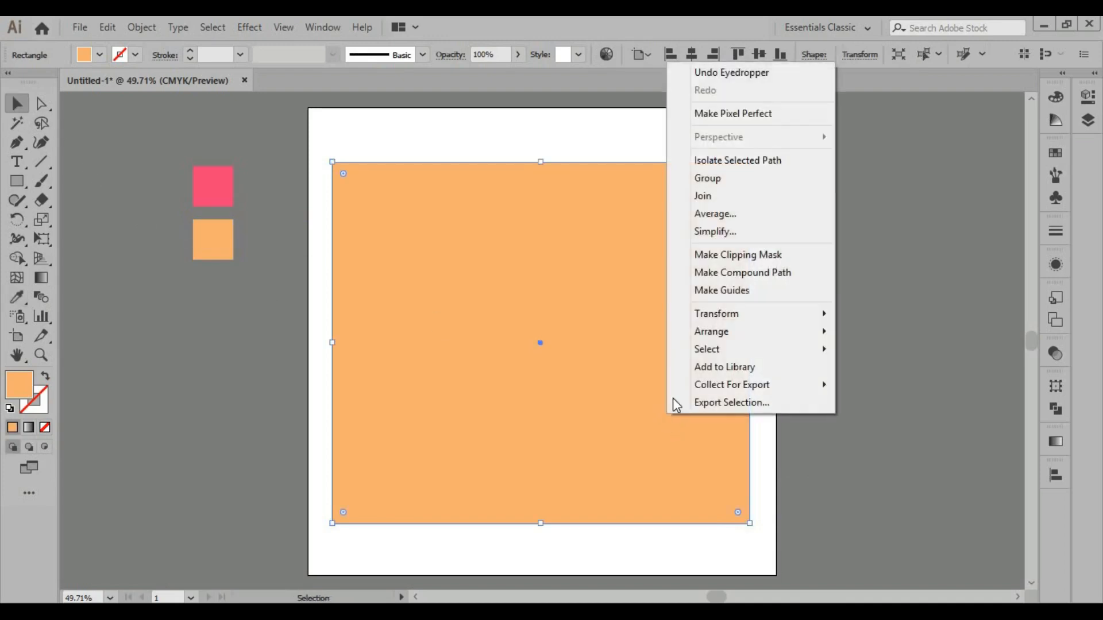
{"action": "mouse_move", "coordinate": [694, 333]}
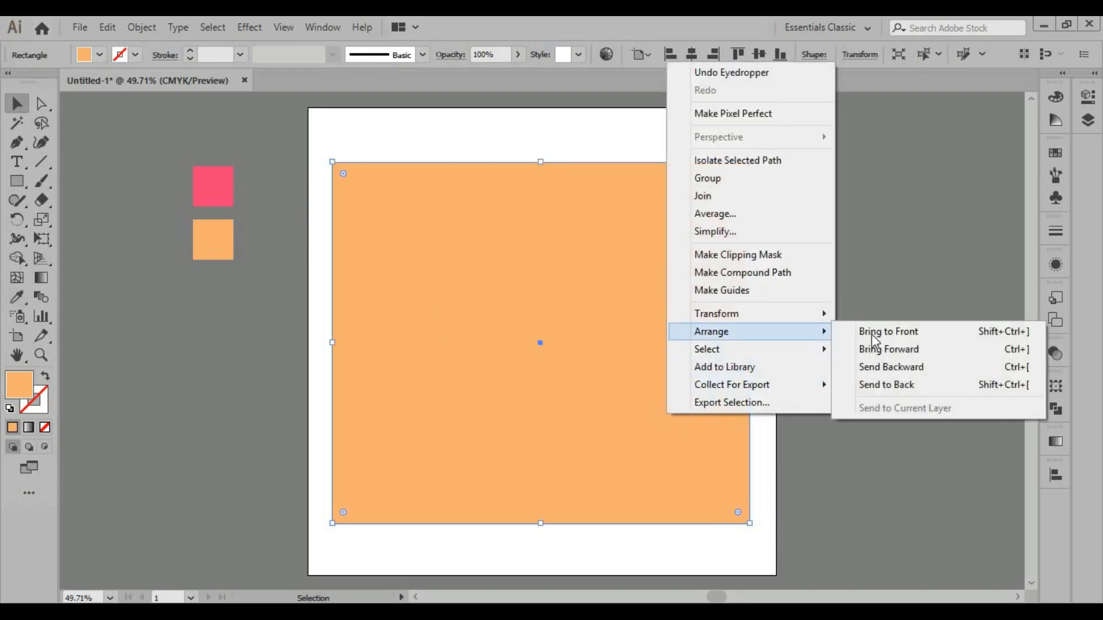
{"action": "left_click", "coordinate": [918, 384]}
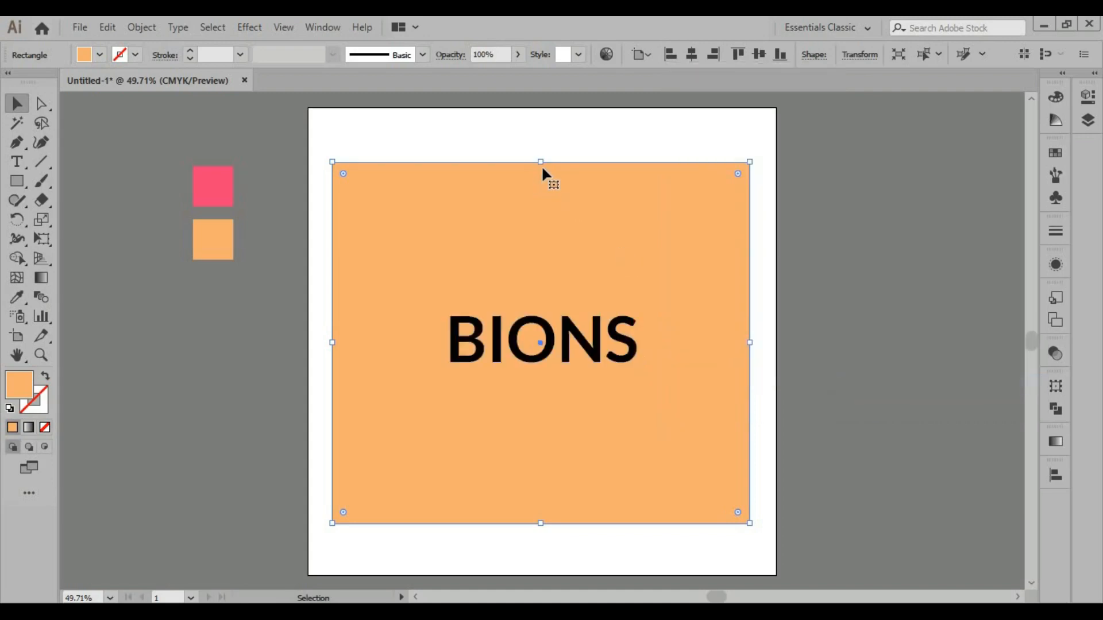
Stretch the orange rectangle on all four sides so it covers the whole artboard
{"action": "left_click_drag", "start_coordinate": [541, 162], "coordinate": [540, 108]}
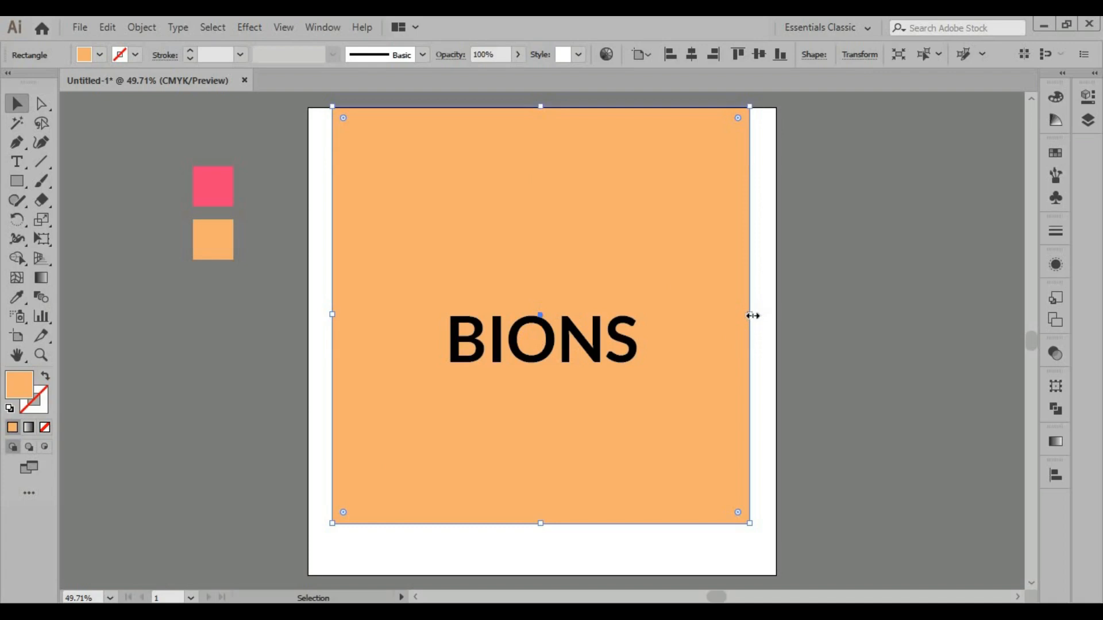
{"action": "left_click_drag", "start_coordinate": [750, 314], "coordinate": [776, 315]}
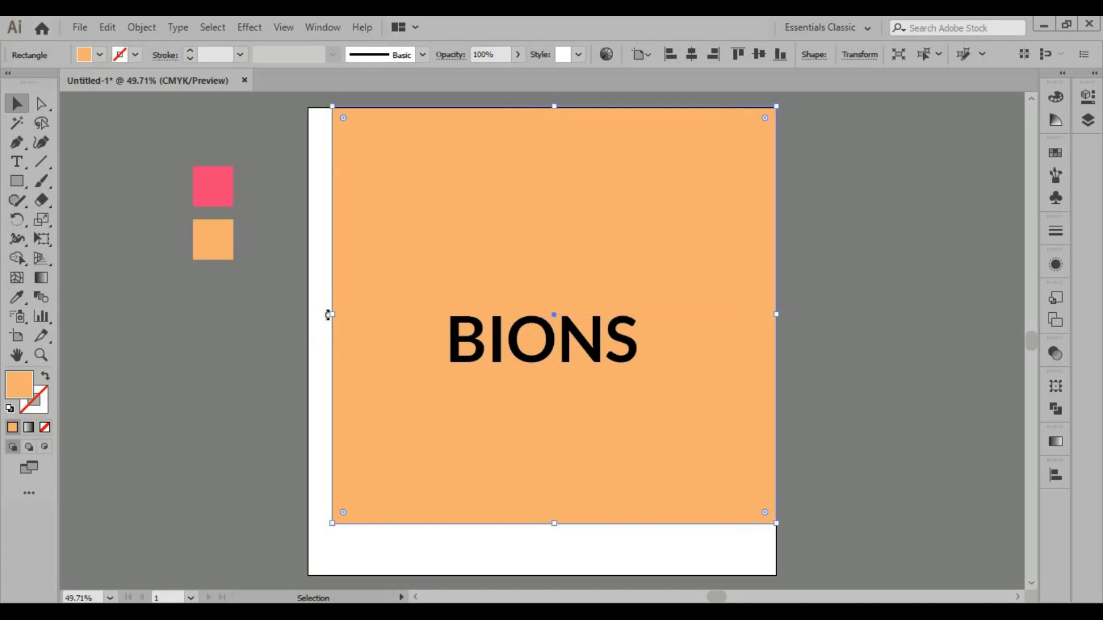
{"action": "left_click_drag", "start_coordinate": [330, 314], "coordinate": [308, 314]}
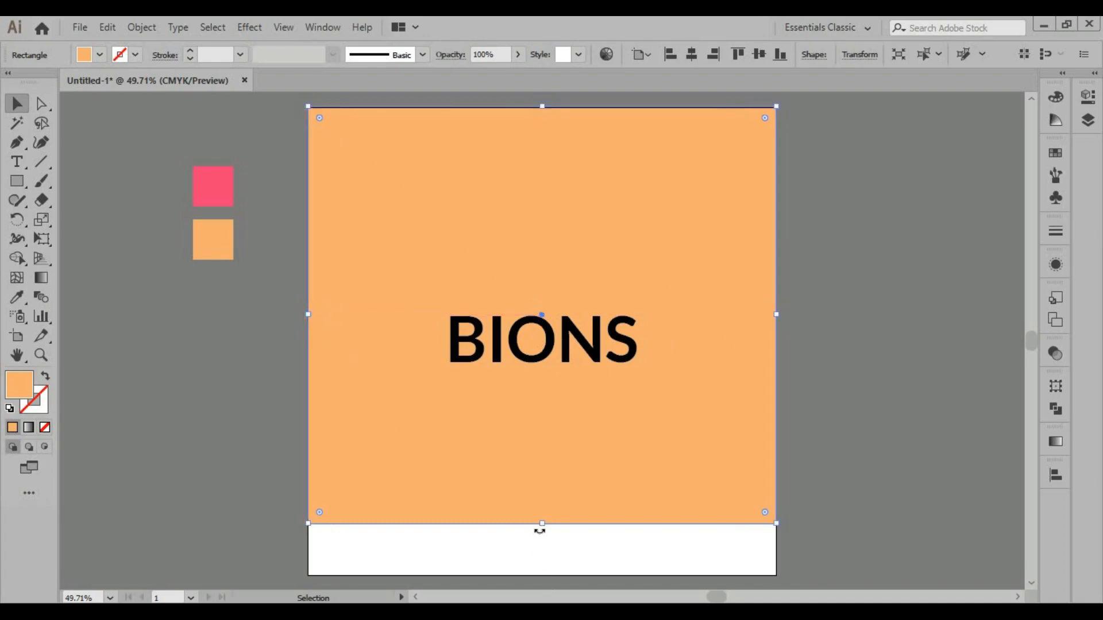
{"action": "left_click_drag", "start_coordinate": [542, 524], "coordinate": [542, 574]}
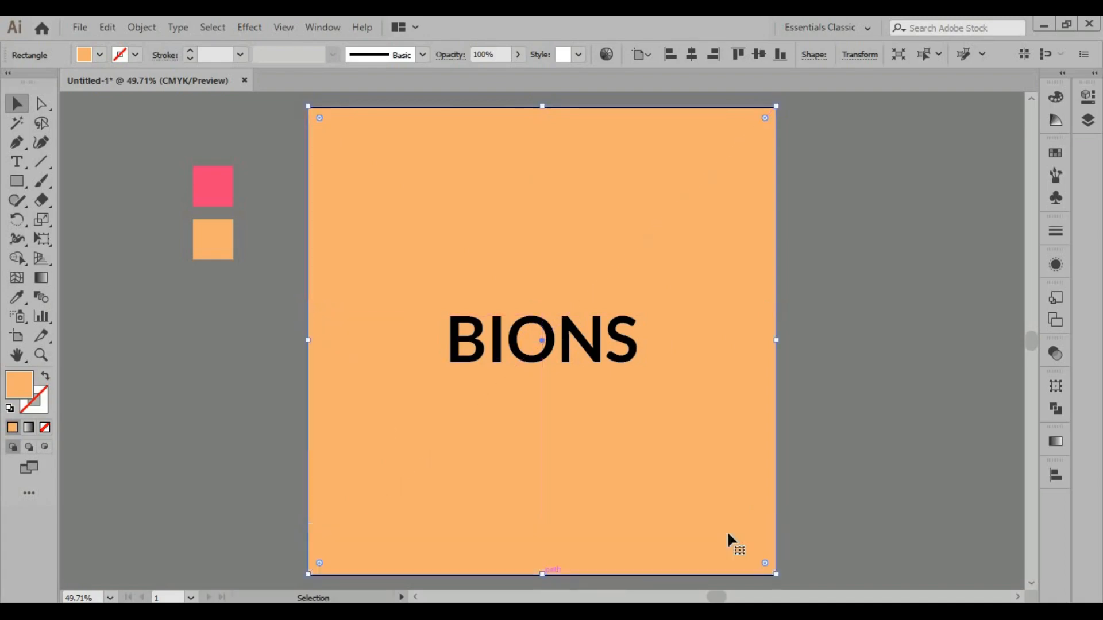
{"action": "left_click", "coordinate": [815, 343]}
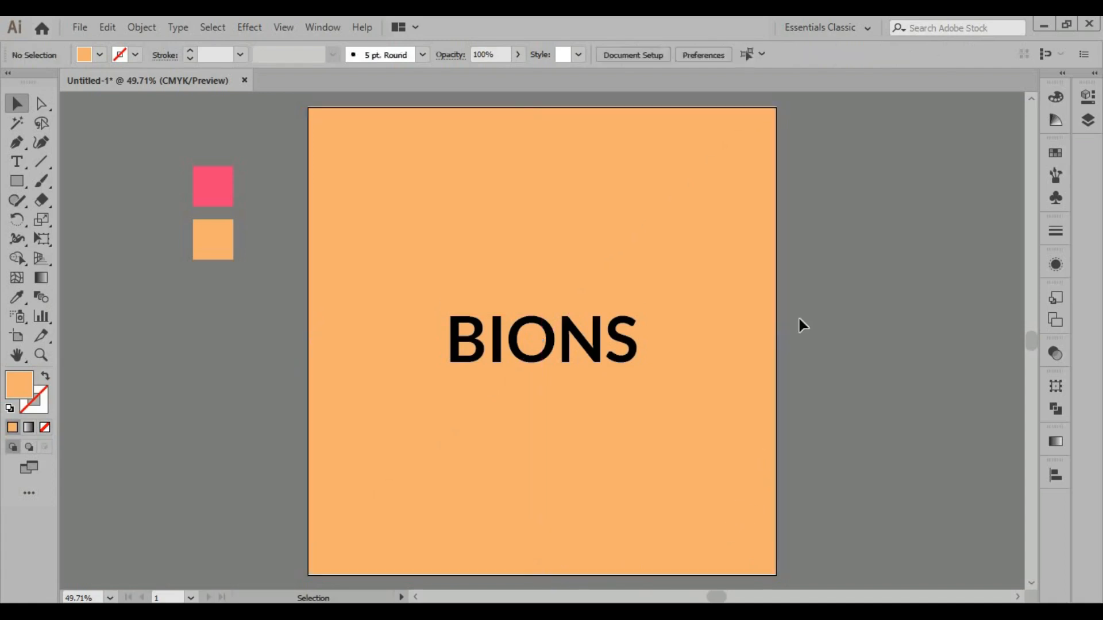
{"action": "left_click", "coordinate": [549, 113]}
{"action": "mouse_move", "coordinate": [544, 108]}
{"action": "left_mouse_down"}
{"action": "mouse_move", "coordinate": [545, 130]}
{"action": "mouse_move", "coordinate": [543, 107]}
{"action": "left_mouse_up"}
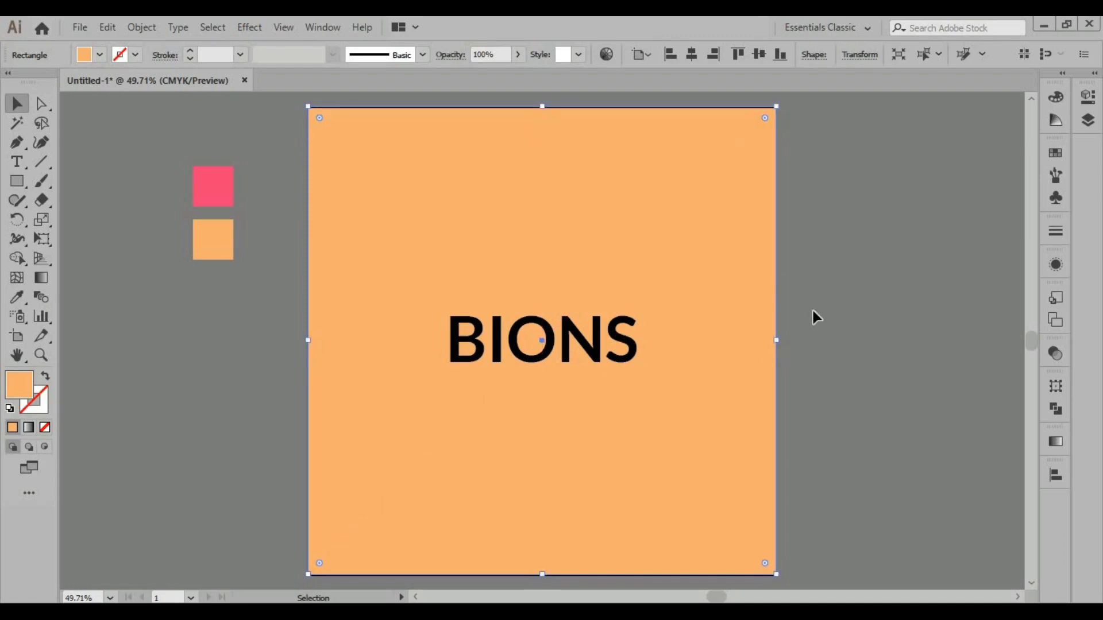
{"action": "left_click", "coordinate": [812, 315]}
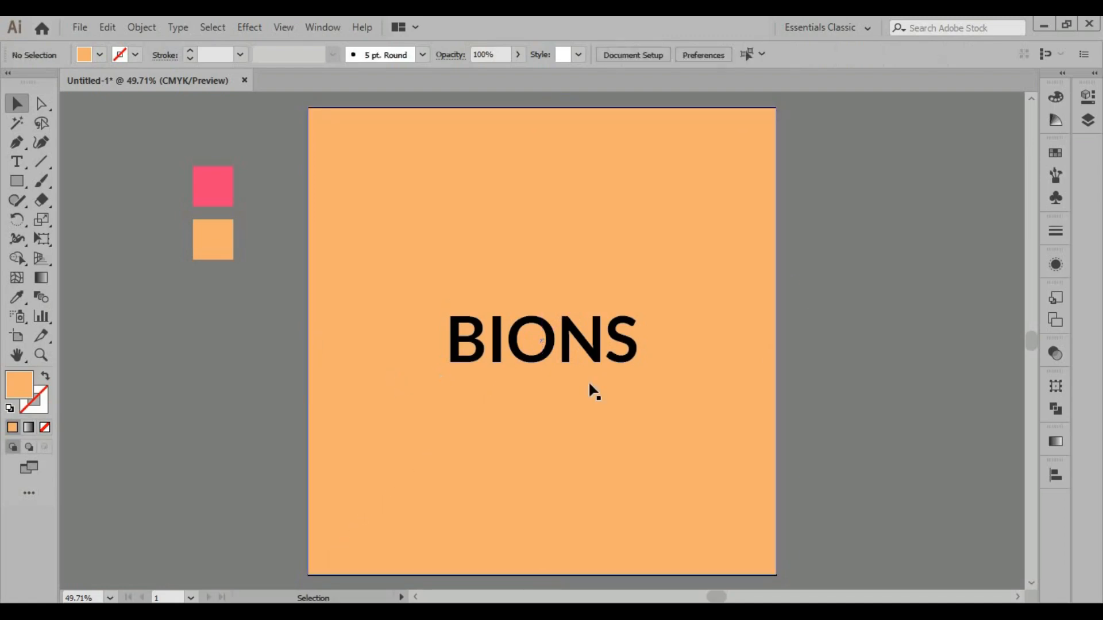
Fill the BIONS text with the pink sampled from the pink colour square
{"action": "left_click", "coordinate": [551, 359]}
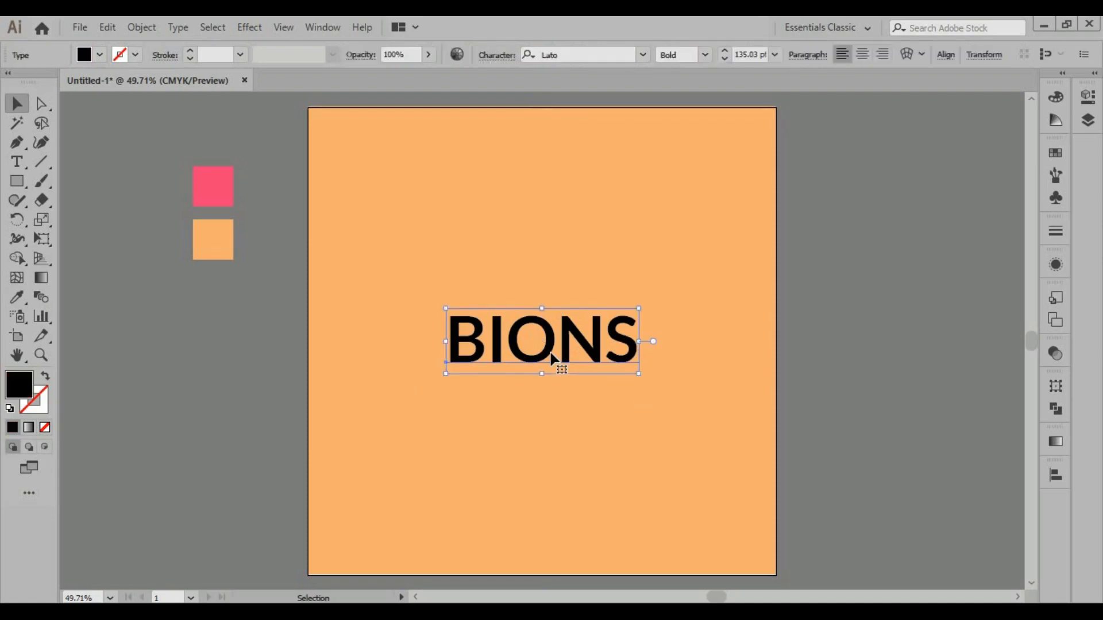
{"action": "left_click", "coordinate": [15, 299]}
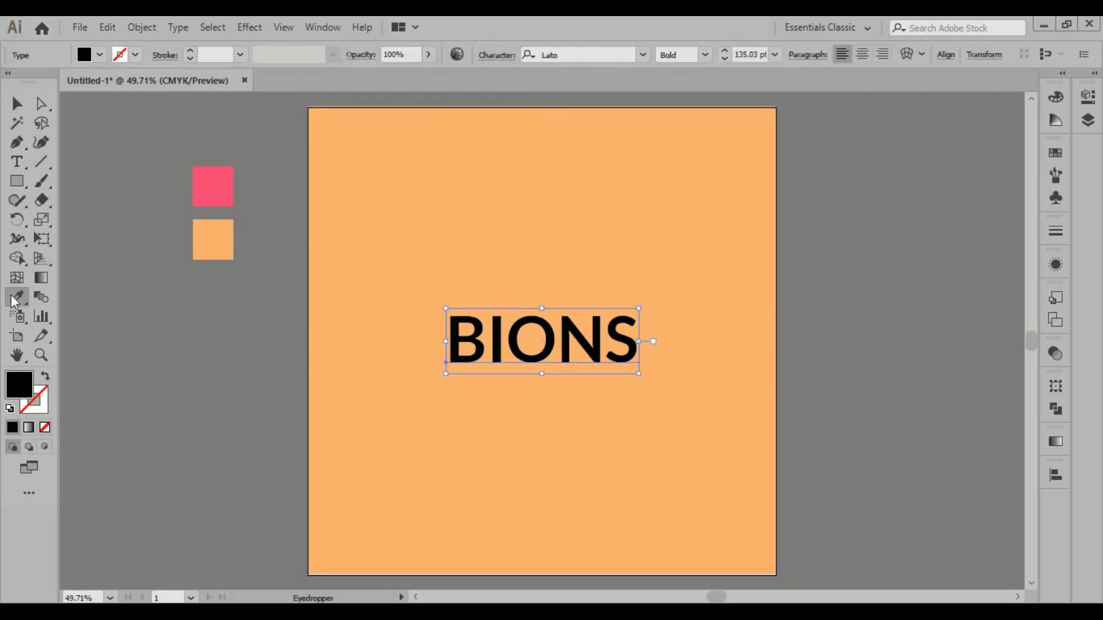
{"action": "left_click", "coordinate": [227, 179]}
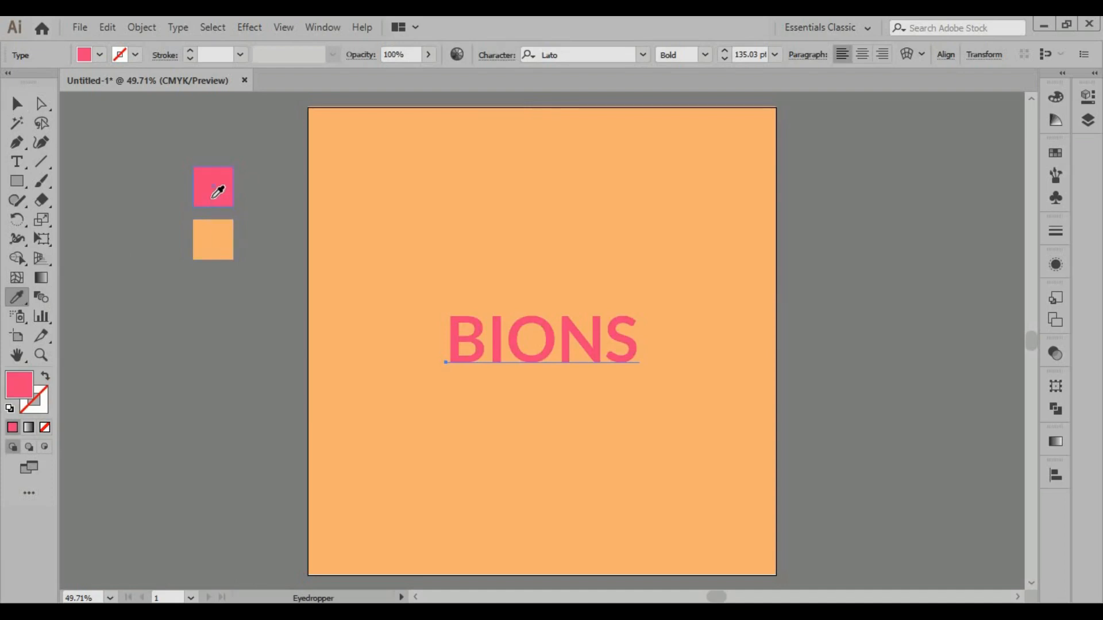
{"action": "left_click", "coordinate": [16, 103]}
{"action": "left_click", "coordinate": [212, 349]}
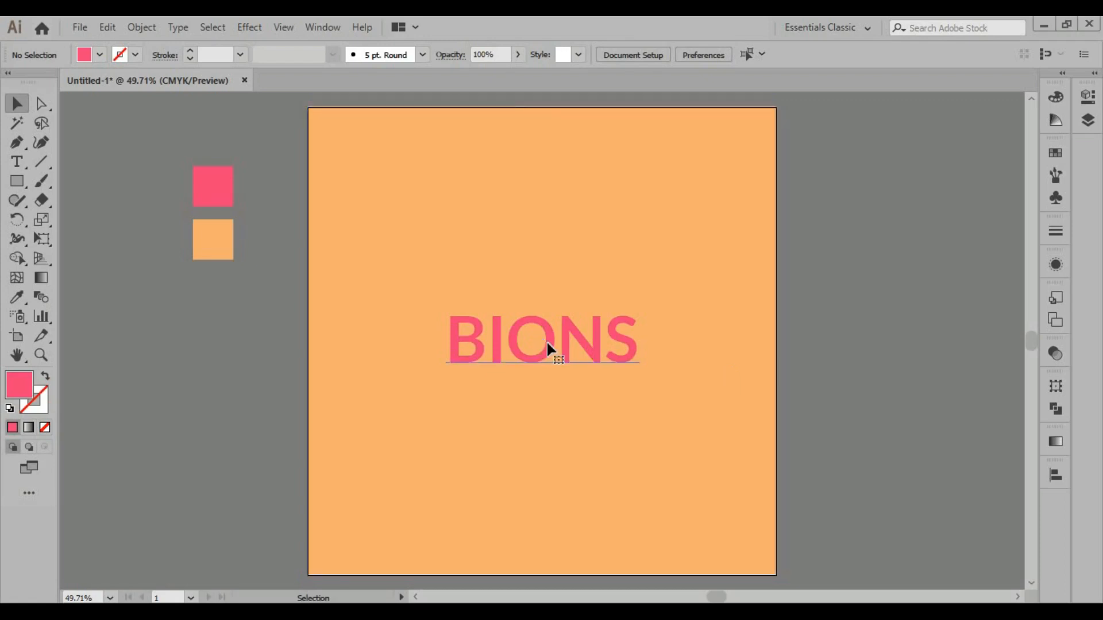
Set the BIONS text's font style to Black and centre it horizontally and vertically on the artboard
{"action": "left_click", "coordinate": [546, 344]}
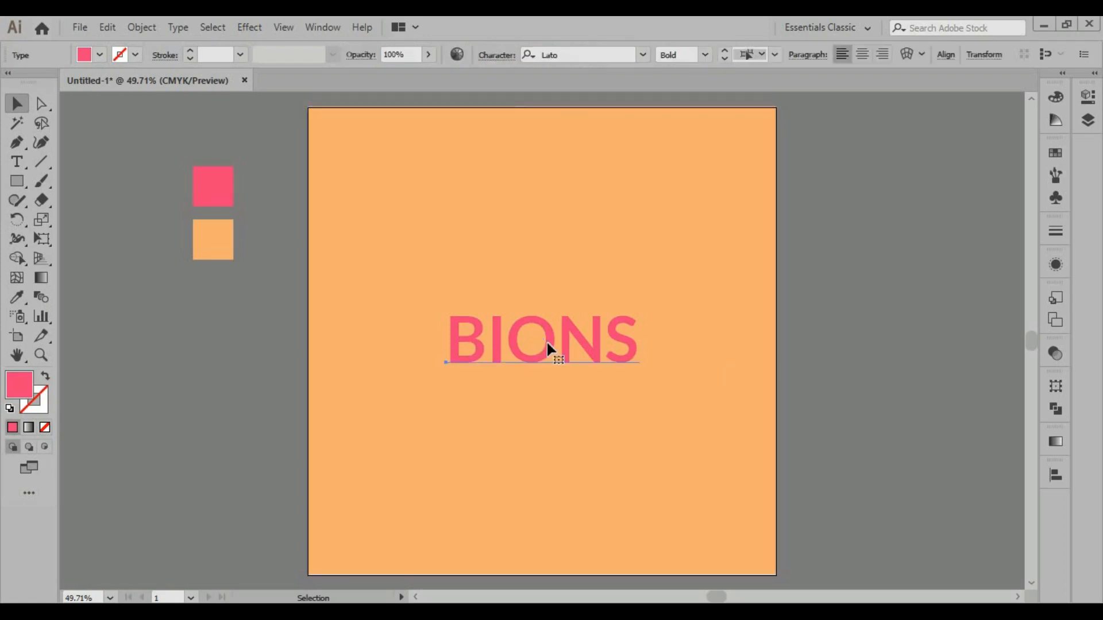
{"action": "left_click", "coordinate": [703, 54]}
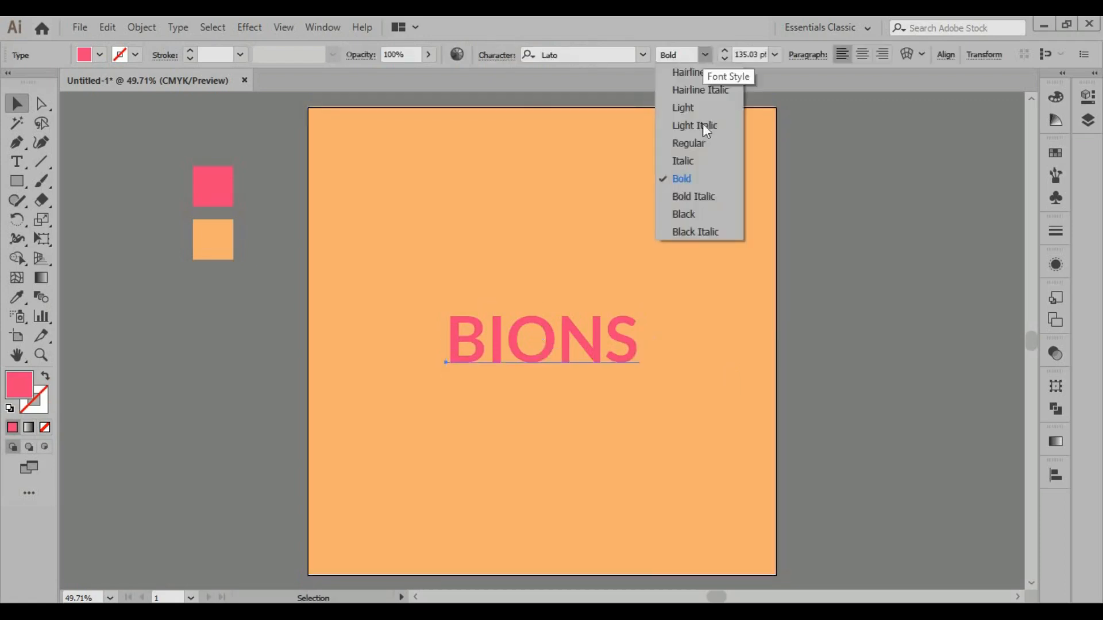
{"action": "left_click", "coordinate": [694, 219]}
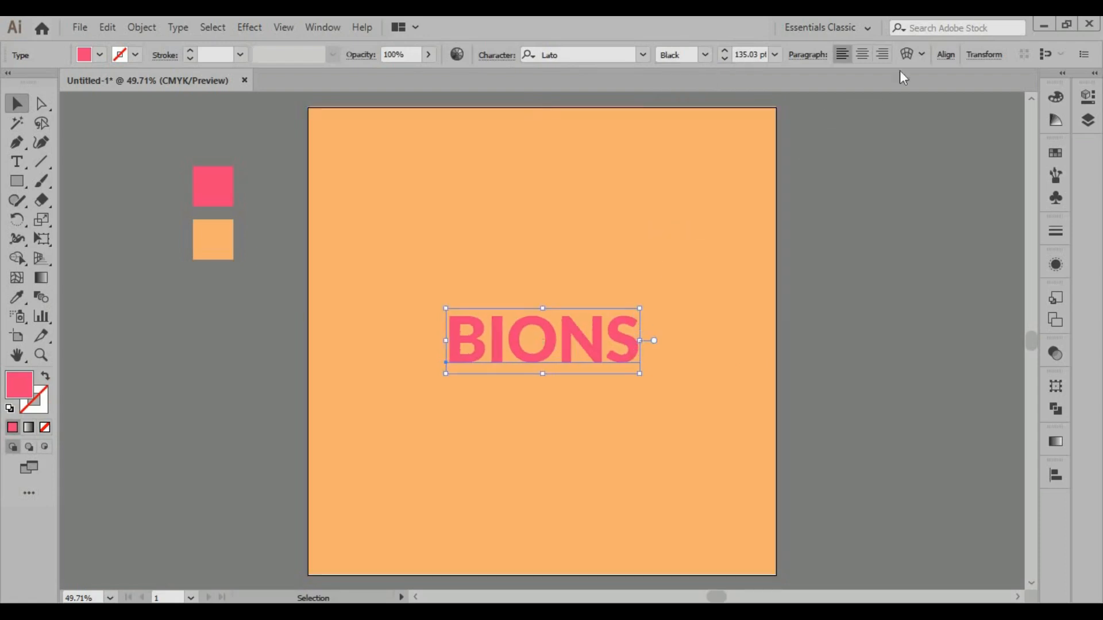
{"action": "left_click", "coordinate": [946, 54]}
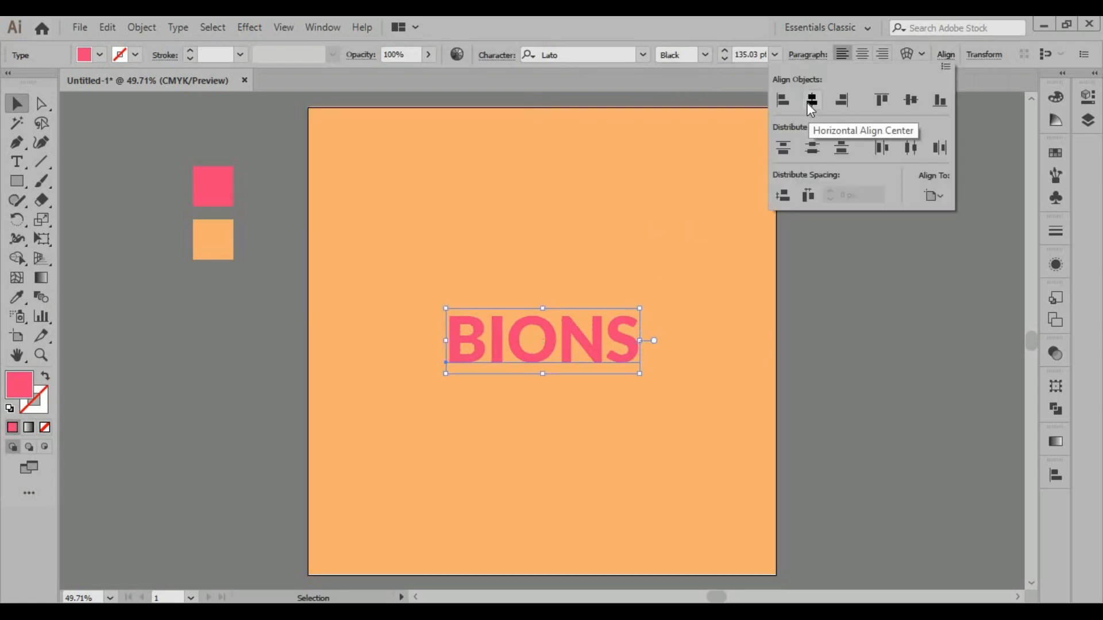
{"action": "left_click", "coordinate": [809, 104]}
{"action": "left_click", "coordinate": [907, 99]}
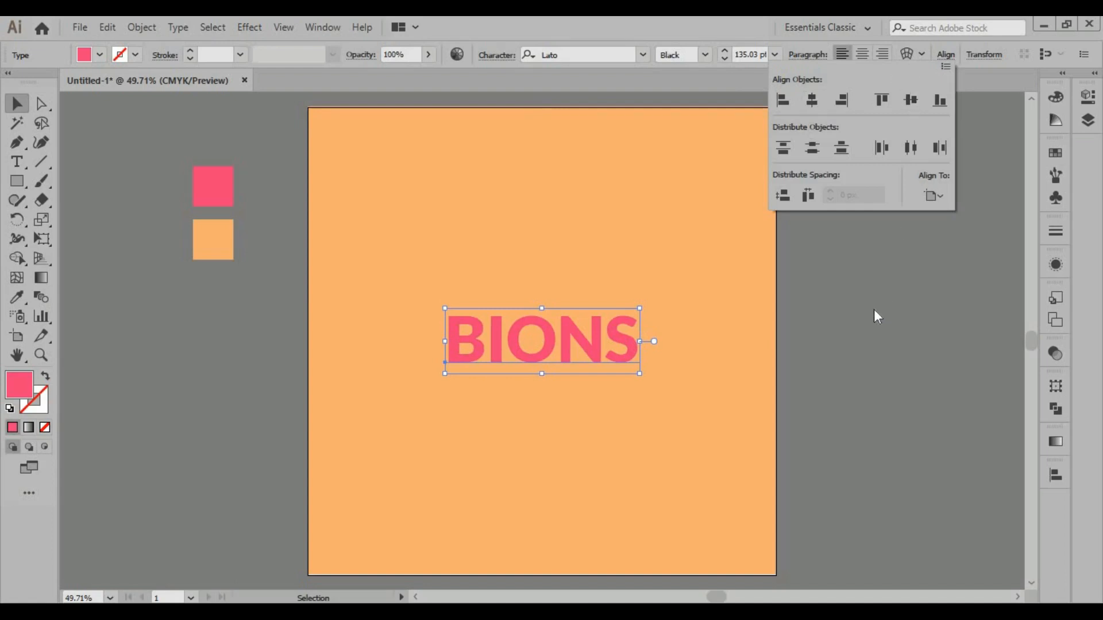
Lock the orange background rectangle
{"action": "left_click", "coordinate": [399, 322]}
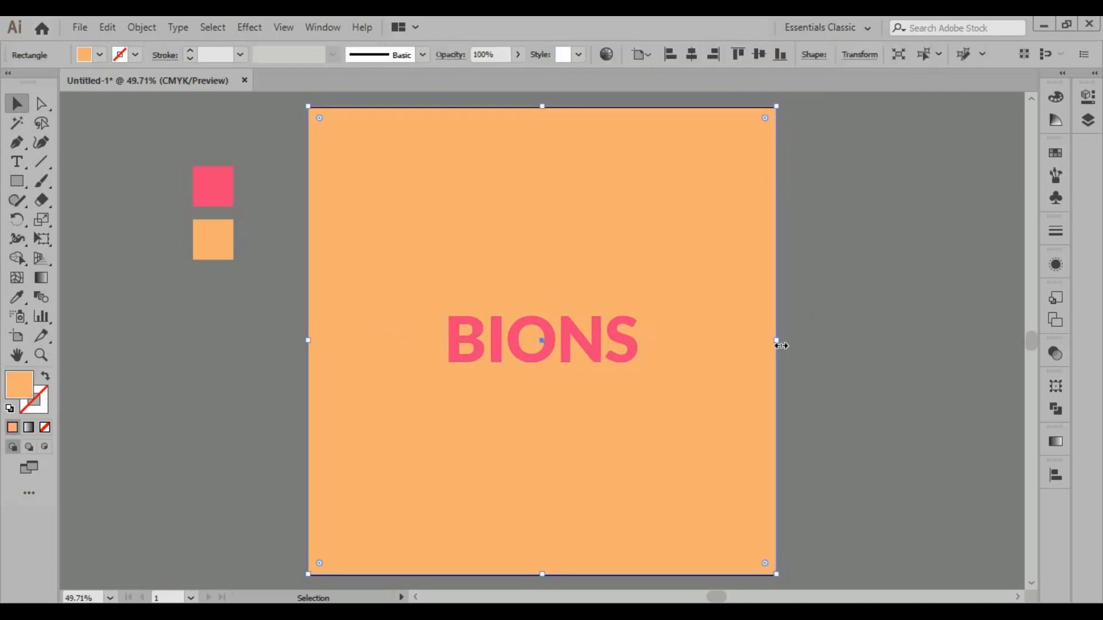
{"action": "left_click", "coordinate": [848, 340]}
{"action": "left_click", "coordinate": [725, 340]}
{"action": "left_click", "coordinate": [147, 27]}
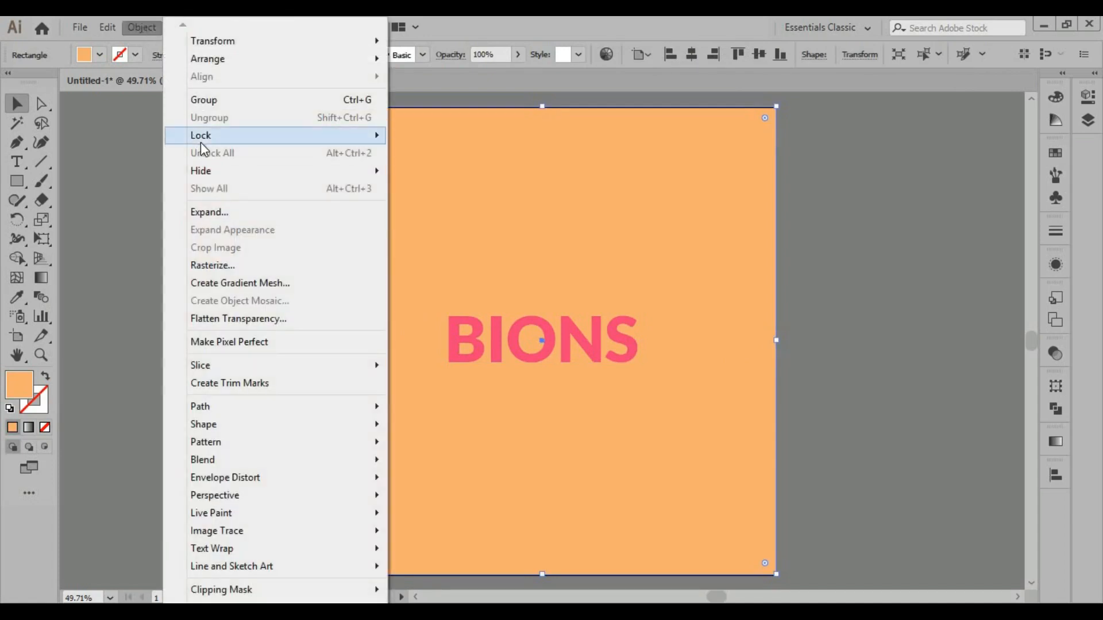
{"action": "mouse_move", "coordinate": [203, 138]}
{"action": "left_click", "coordinate": [415, 136]}
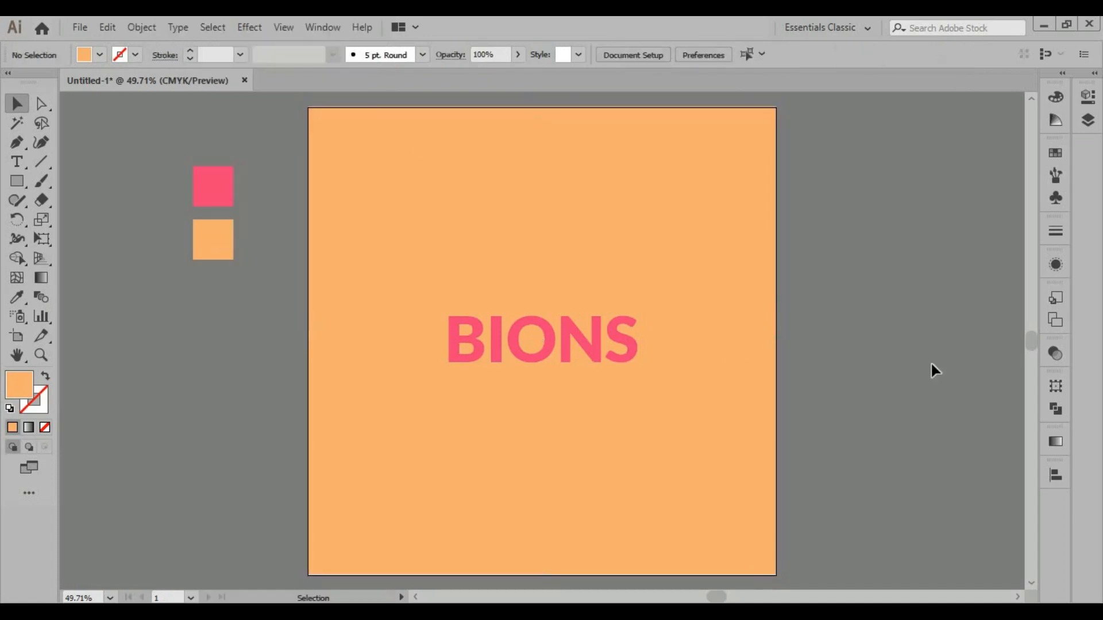
Expand the BIONS text into vector shapes
{"action": "key", "text": "ctrl+1"}
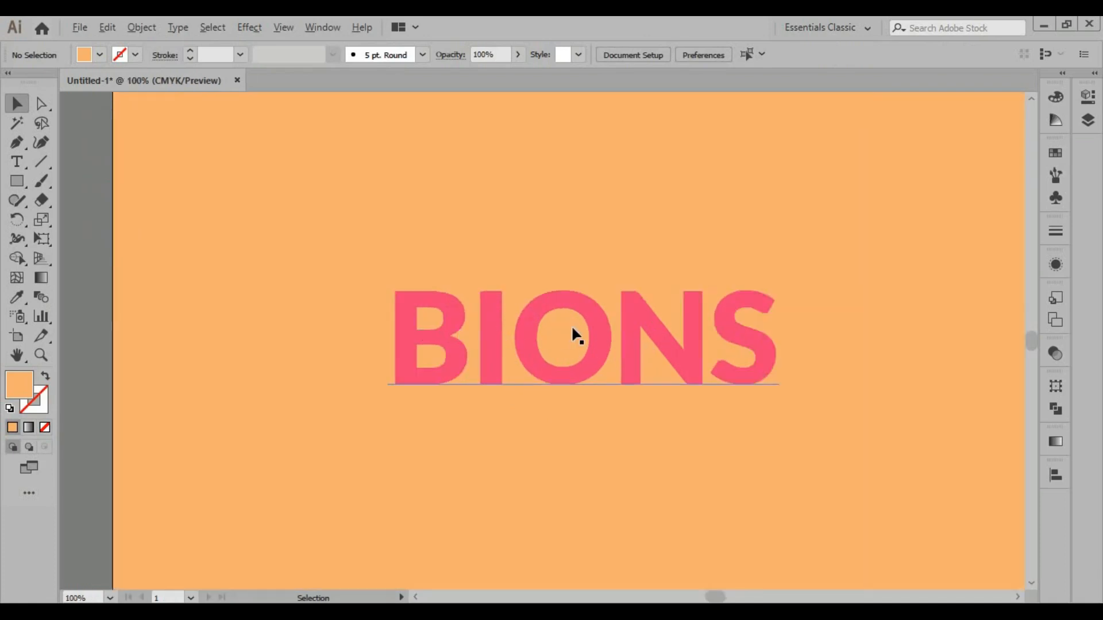
{"action": "left_click", "coordinate": [526, 331]}
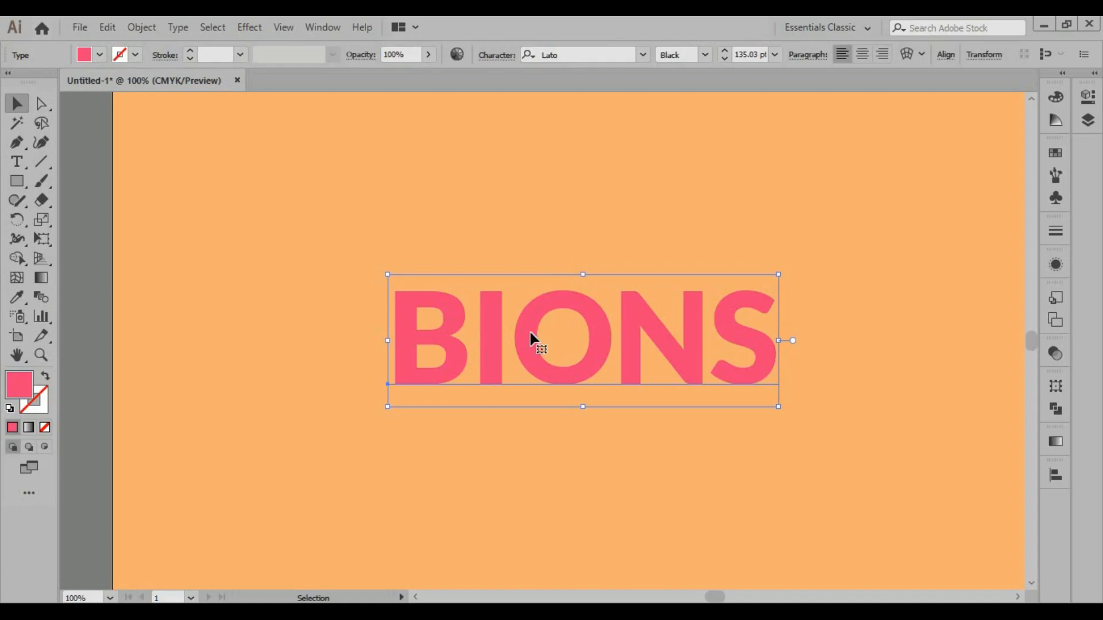
{"action": "left_click", "coordinate": [140, 27]}
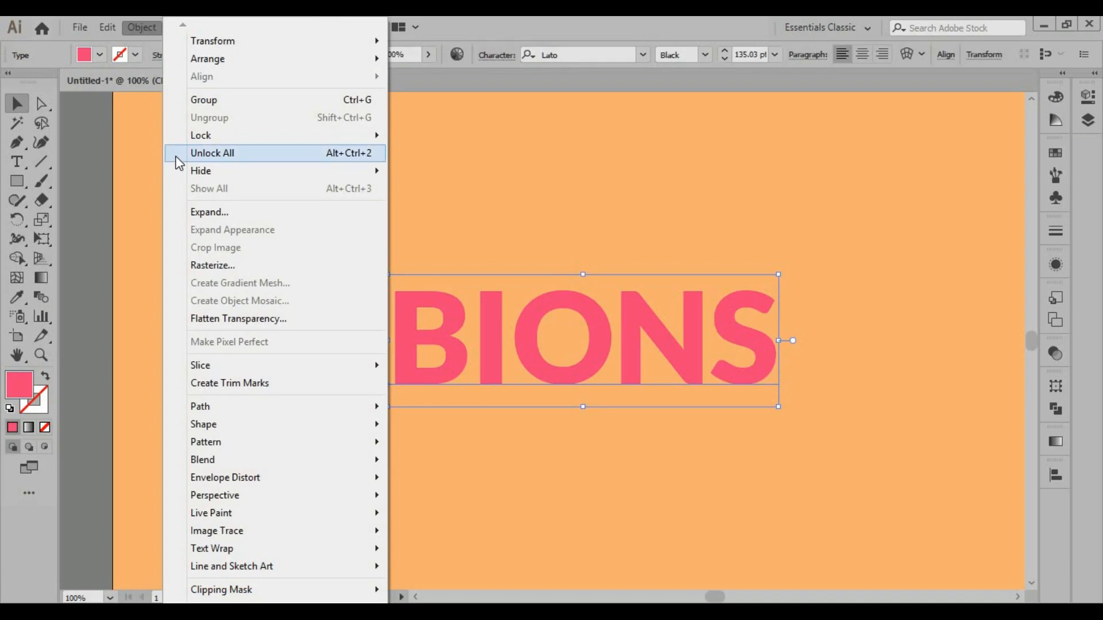
{"action": "left_click", "coordinate": [205, 214]}
{"action": "left_click", "coordinate": [512, 409]}
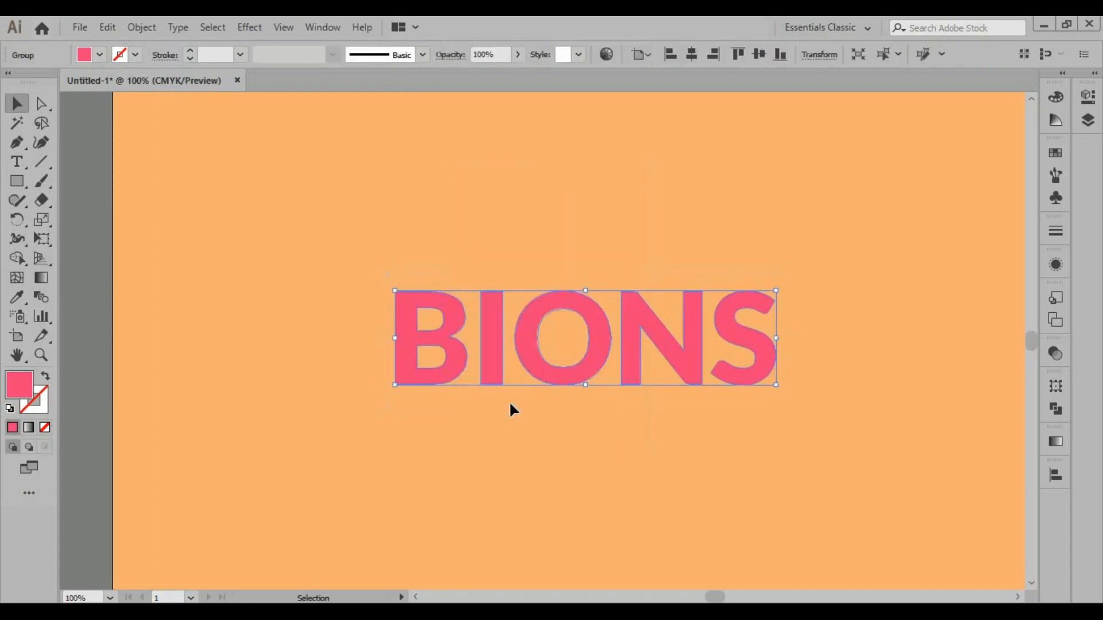
{"action": "left_click", "coordinate": [819, 381]}
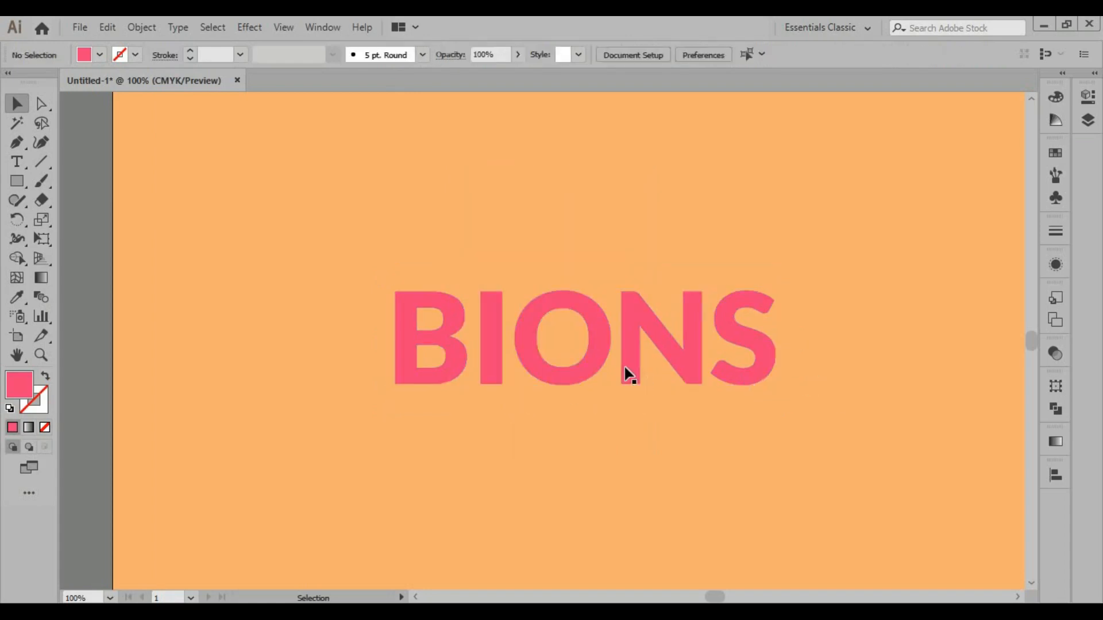
Ungroup the expanded BIONS lettering into individual letters
{"action": "left_click", "coordinate": [625, 367]}
{"action": "right_click", "coordinate": [625, 368]}
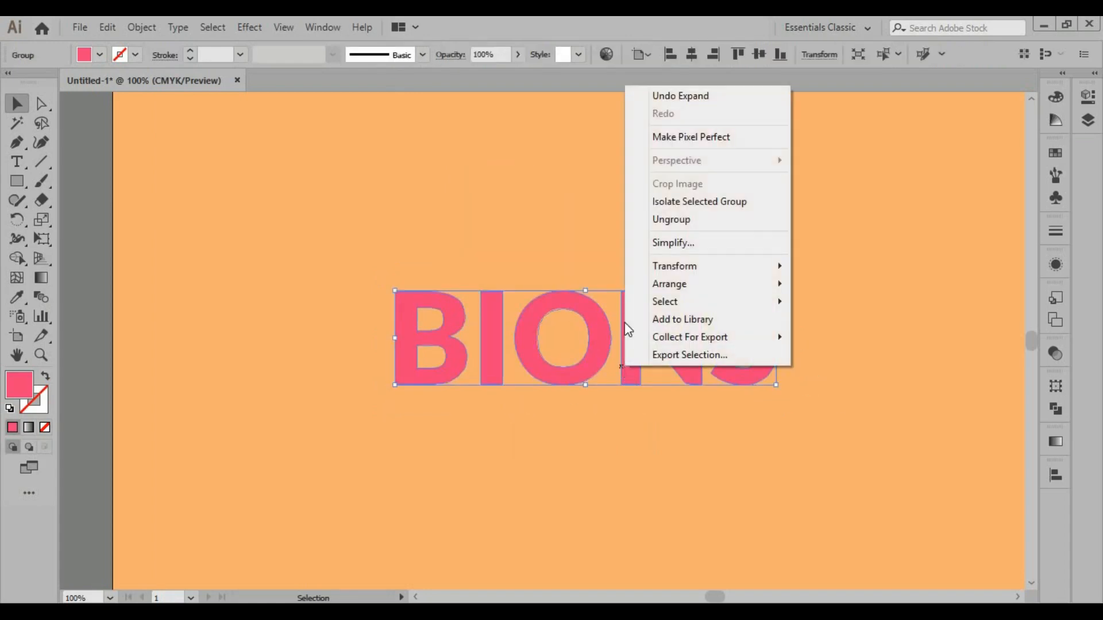
{"action": "left_click", "coordinate": [651, 221]}
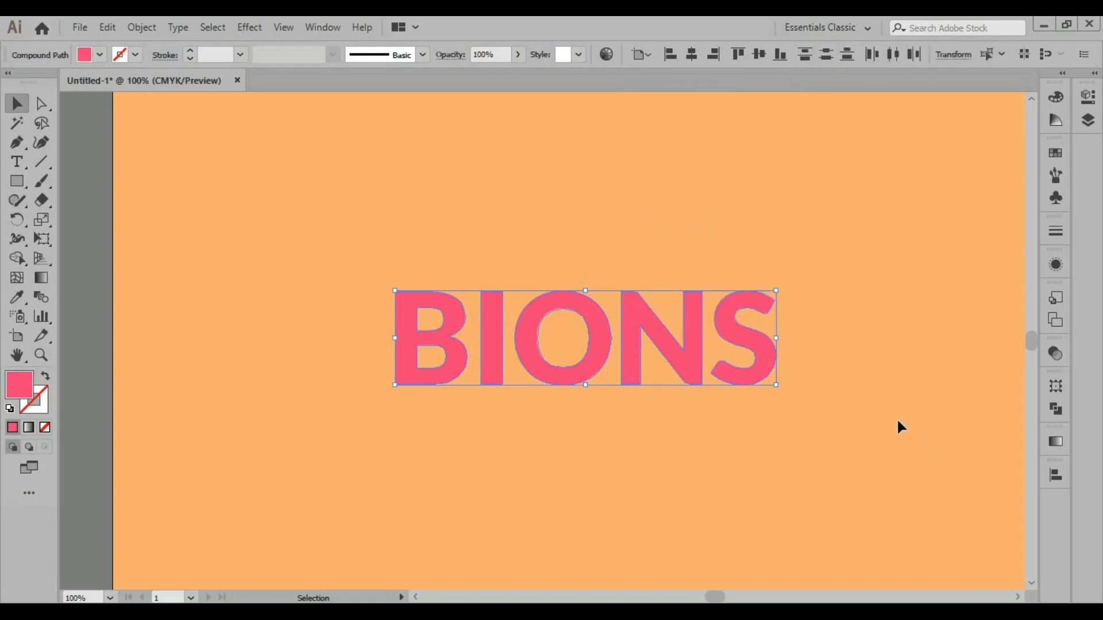
{"action": "left_click", "coordinate": [898, 426]}
Select the letters of BIONS one by one to check that each is a separate object
{"action": "left_click", "coordinate": [490, 364]}
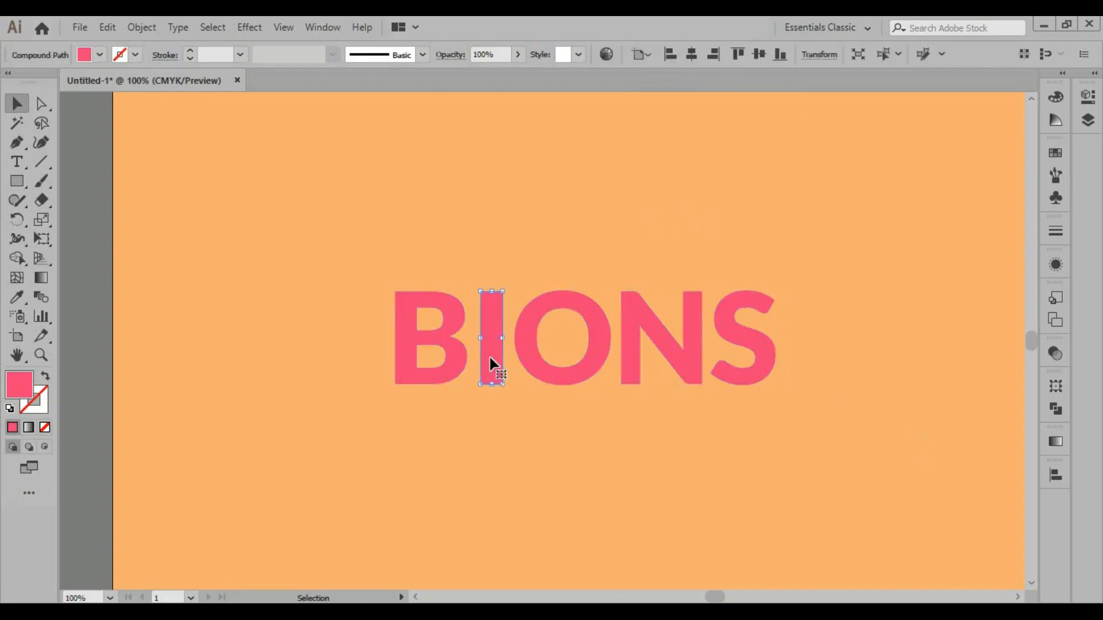
{"action": "left_click", "coordinate": [455, 368]}
{"action": "left_click", "coordinate": [531, 365]}
{"action": "left_click", "coordinate": [666, 352]}
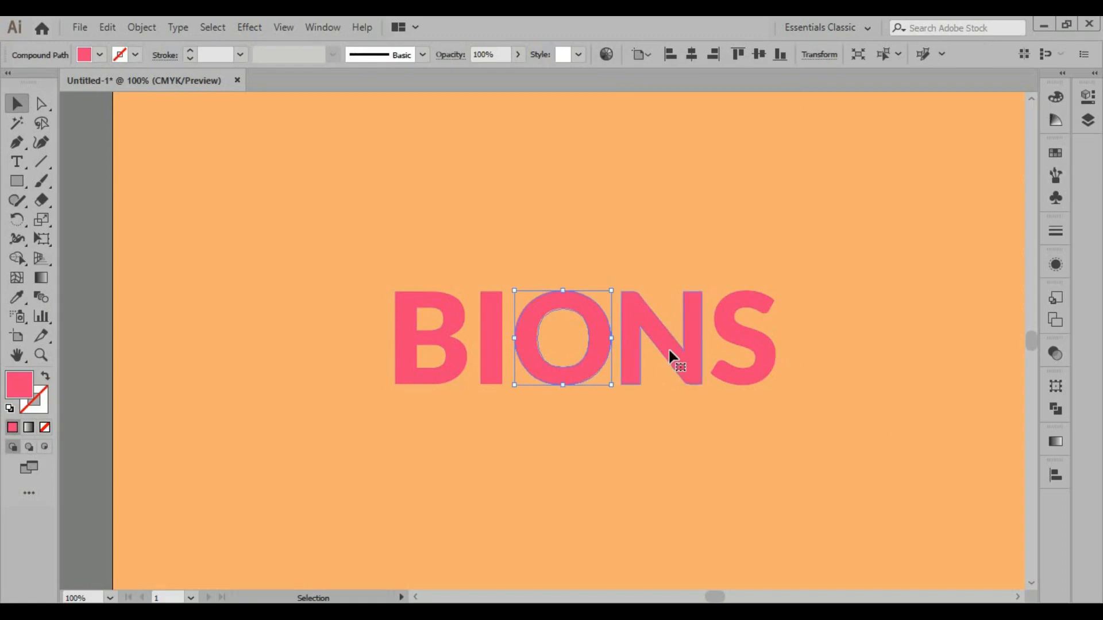
{"action": "left_click", "coordinate": [752, 350]}
{"action": "left_click", "coordinate": [839, 410]}
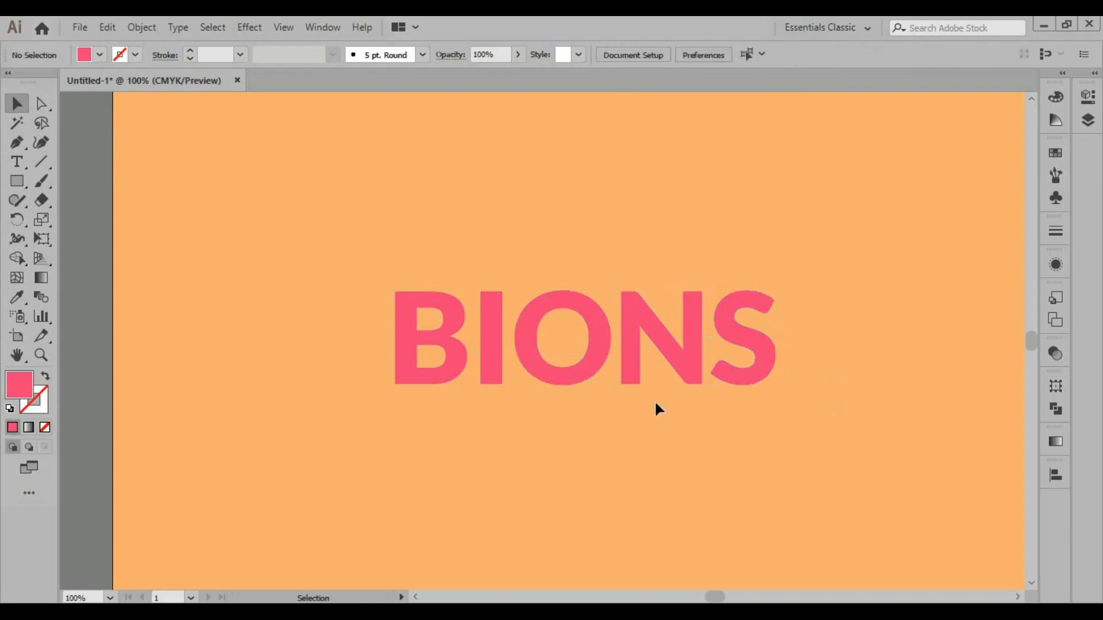
{"action": "left_click", "coordinate": [435, 374]}
{"action": "right_click", "coordinate": [437, 378]}
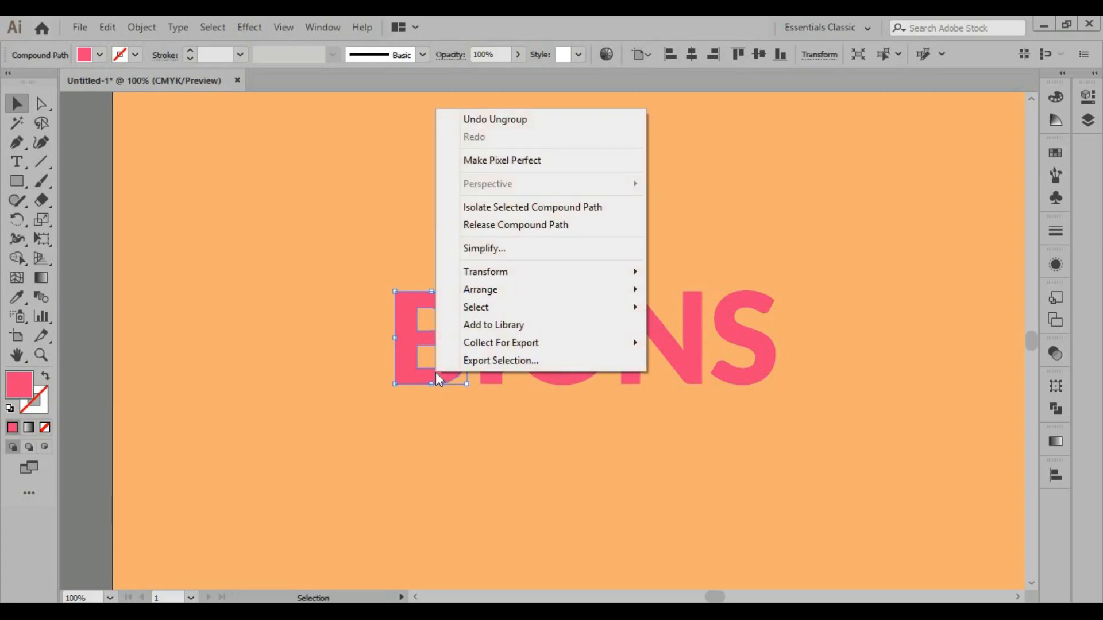
{"action": "left_click", "coordinate": [431, 372]}
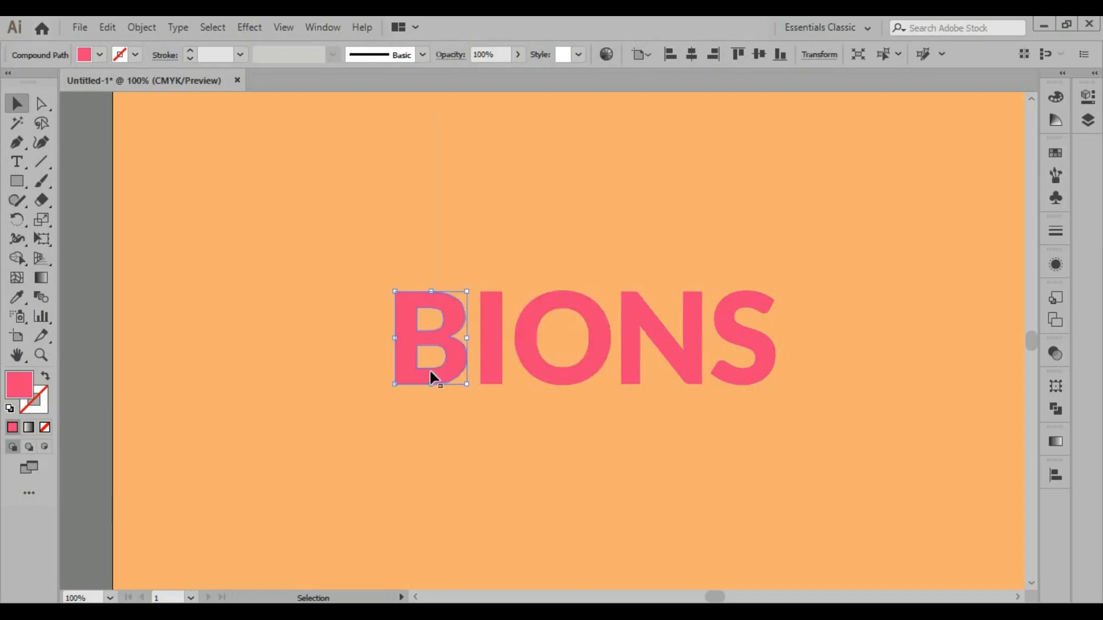
{"action": "left_click", "coordinate": [507, 439]}
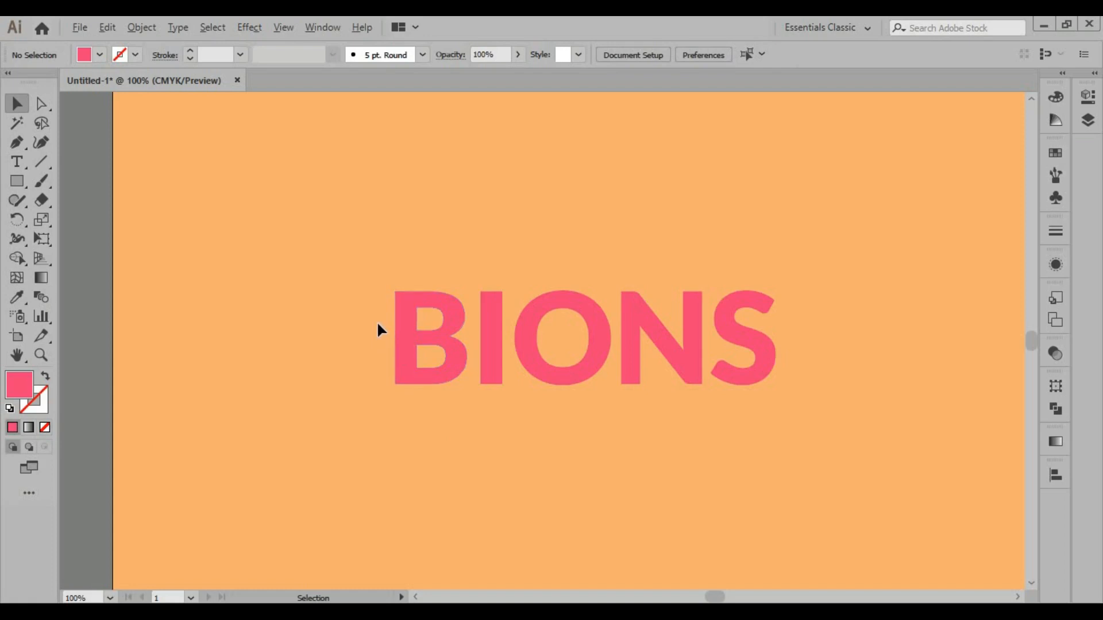
Draw a horizontal rectangle across the stem of the B at its middle bar and fill it with white
{"action": "scroll", "coordinate": [377, 323], "scroll_direction": "up", "scroll_amount": 2}
{"action": "scroll", "coordinate": [626, 270], "scroll_direction": "up", "scroll_amount": 1}
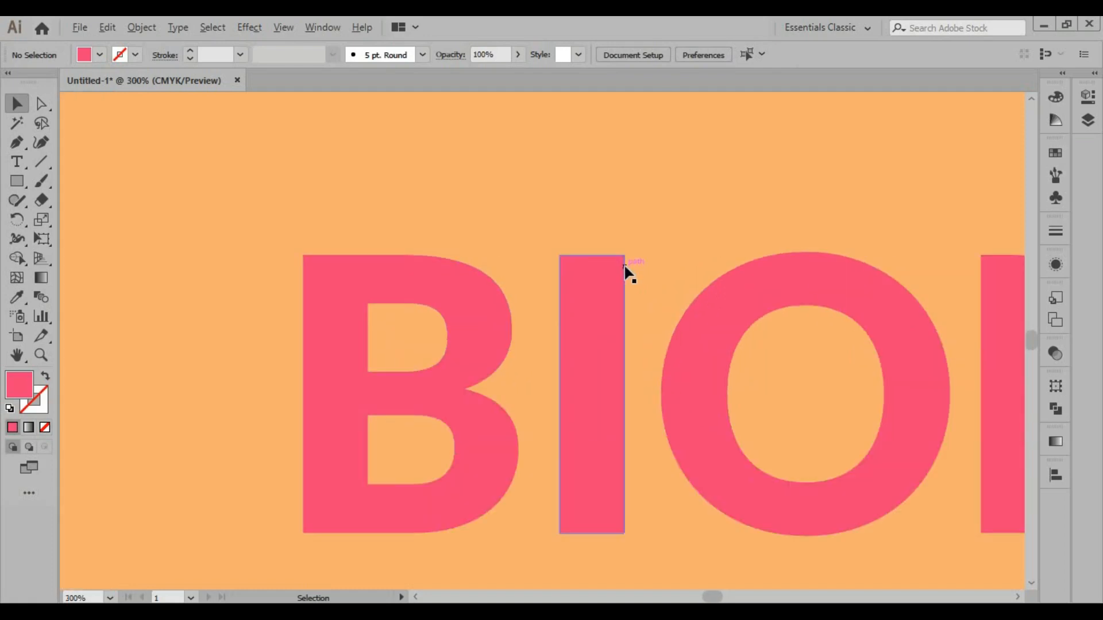
{"action": "scroll", "coordinate": [527, 253], "scroll_direction": "down", "scroll_amount": 1}
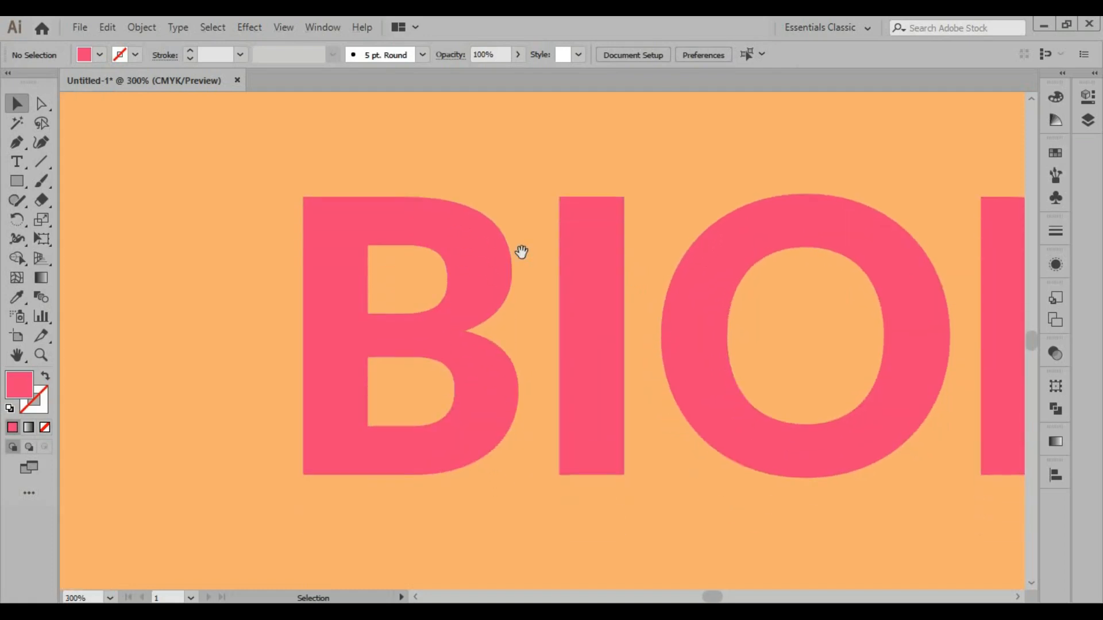
{"action": "left_click_drag", "start_coordinate": [527, 281], "coordinate": [636, 284]}
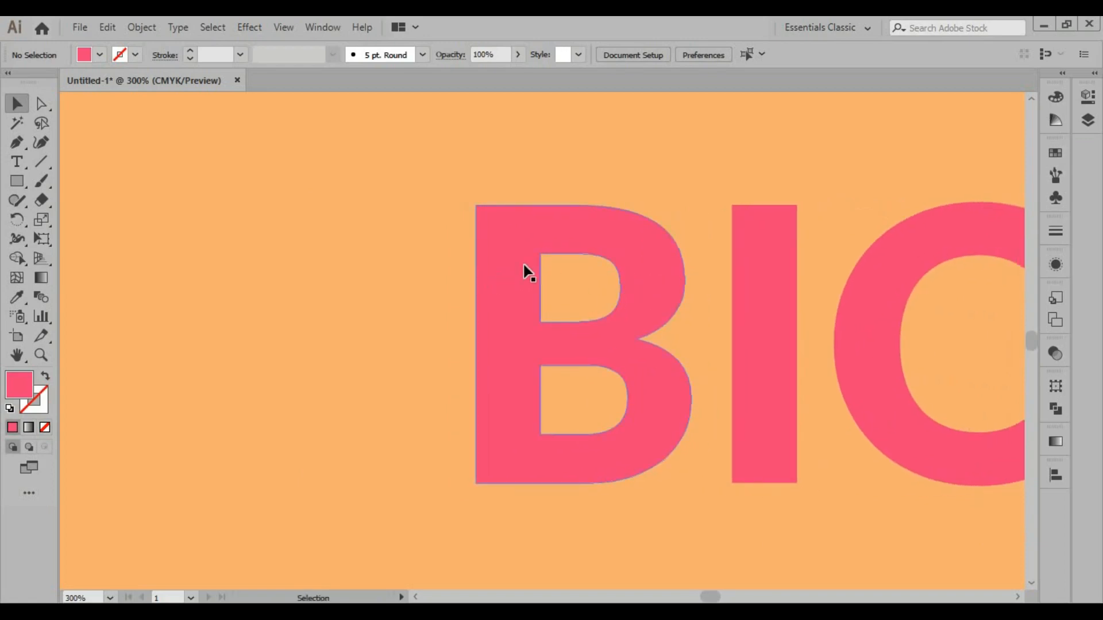
{"action": "left_click", "coordinate": [17, 181]}
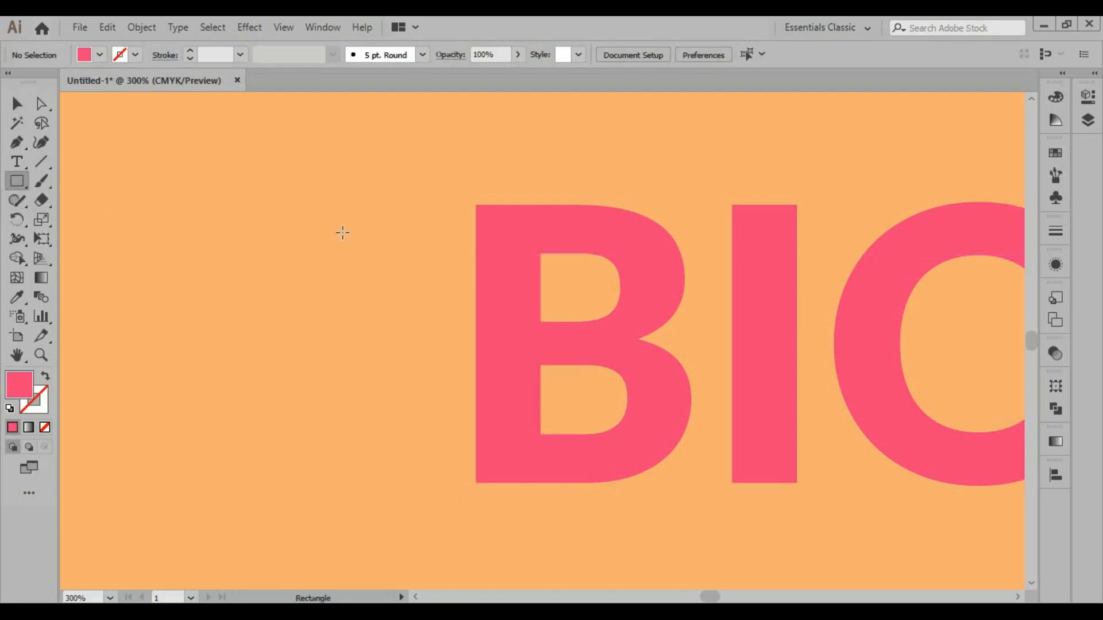
{"action": "left_click_drag", "start_coordinate": [427, 315], "coordinate": [584, 351]}
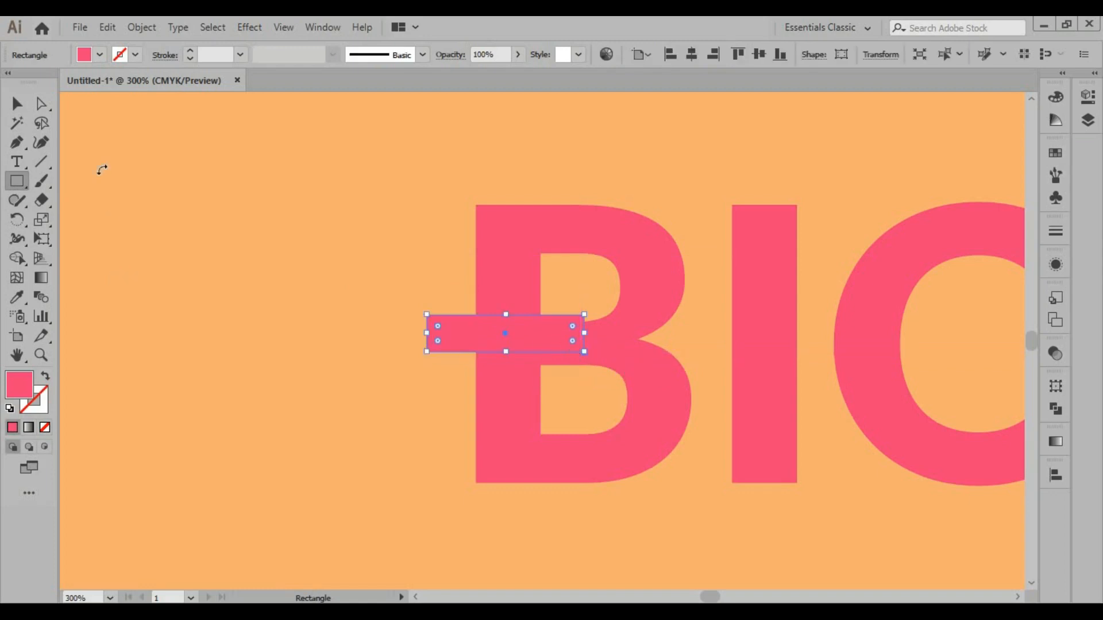
{"action": "left_click", "coordinate": [99, 55]}
{"action": "left_click", "coordinate": [33, 83]}
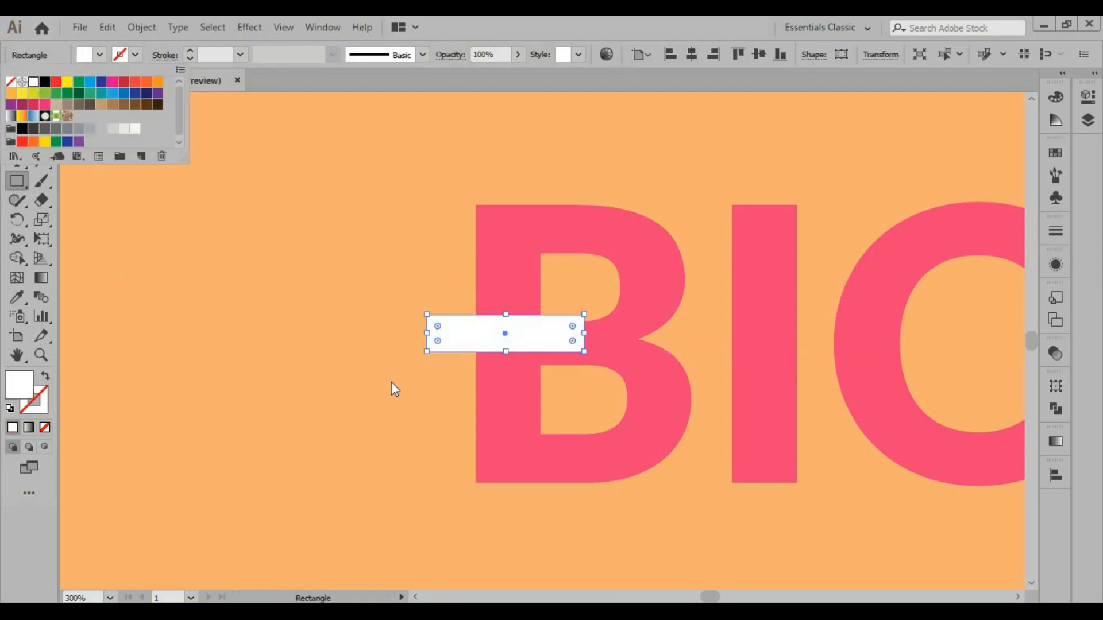
{"action": "left_click", "coordinate": [491, 340]}
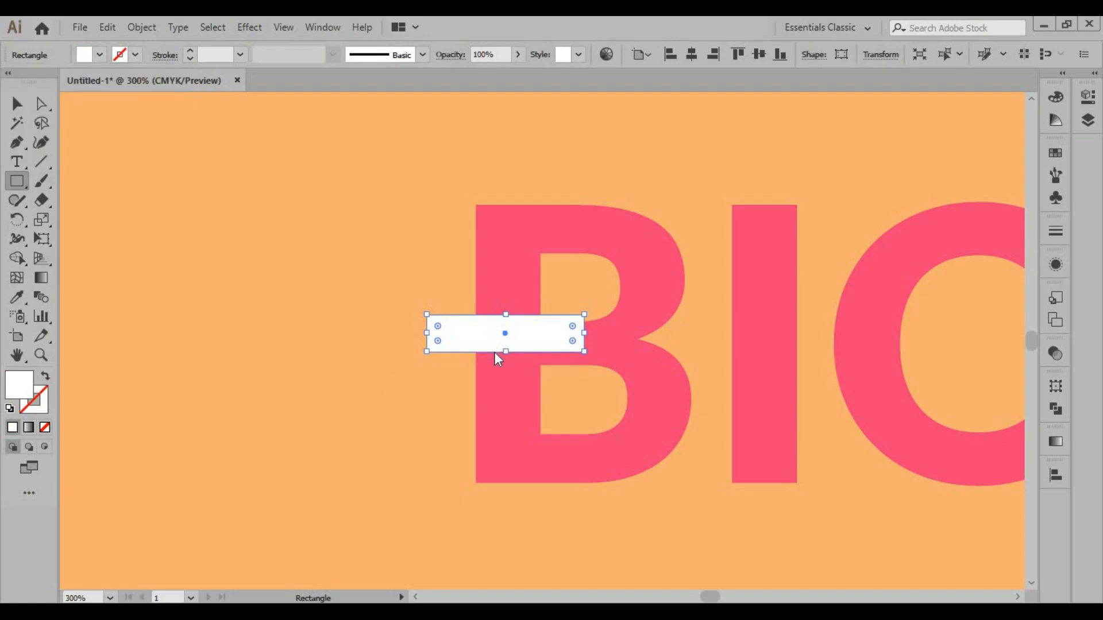
Fit the white rectangle to the height of the B's middle bar, shift it slightly left and shorten its left end
{"action": "scroll", "coordinate": [526, 337], "scroll_direction": "up", "scroll_amount": 2}
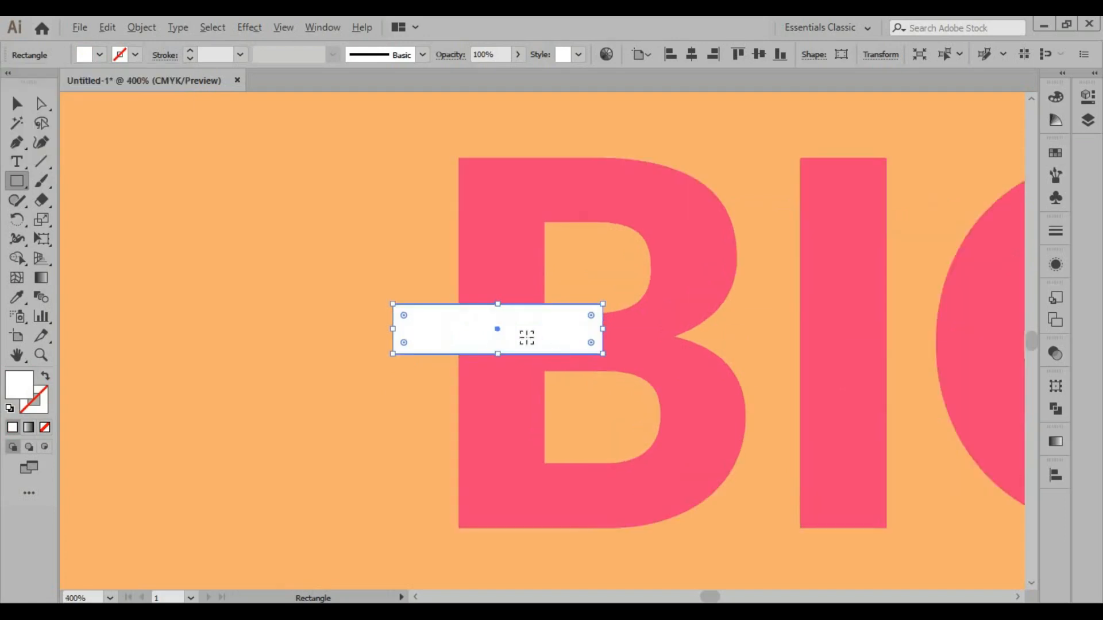
{"action": "left_click", "coordinate": [17, 103]}
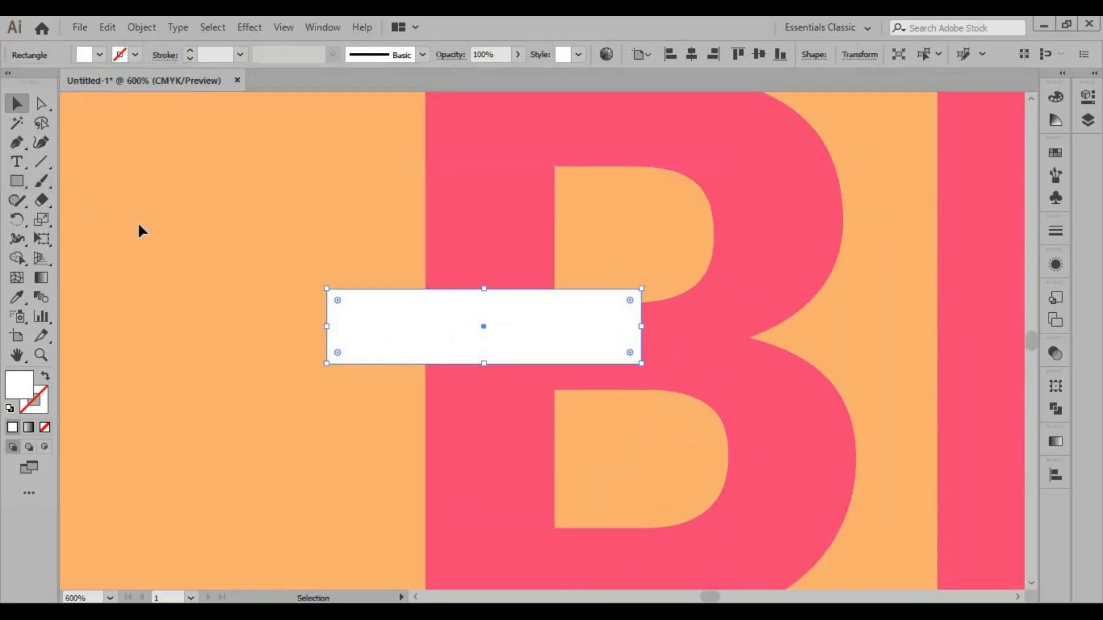
{"action": "mouse_move", "coordinate": [421, 352]}
{"action": "left_mouse_down"}
{"action": "mouse_move", "coordinate": [440, 362]}
{"action": "mouse_move", "coordinate": [421, 373]}
{"action": "left_mouse_up"}
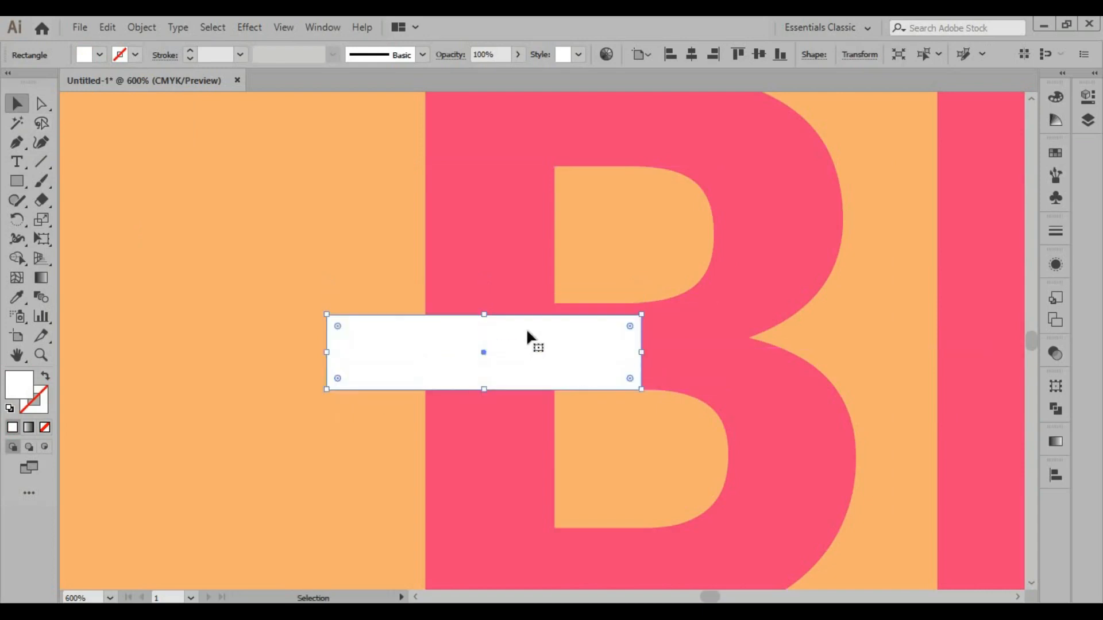
{"action": "left_click_drag", "start_coordinate": [485, 316], "coordinate": [485, 303]}
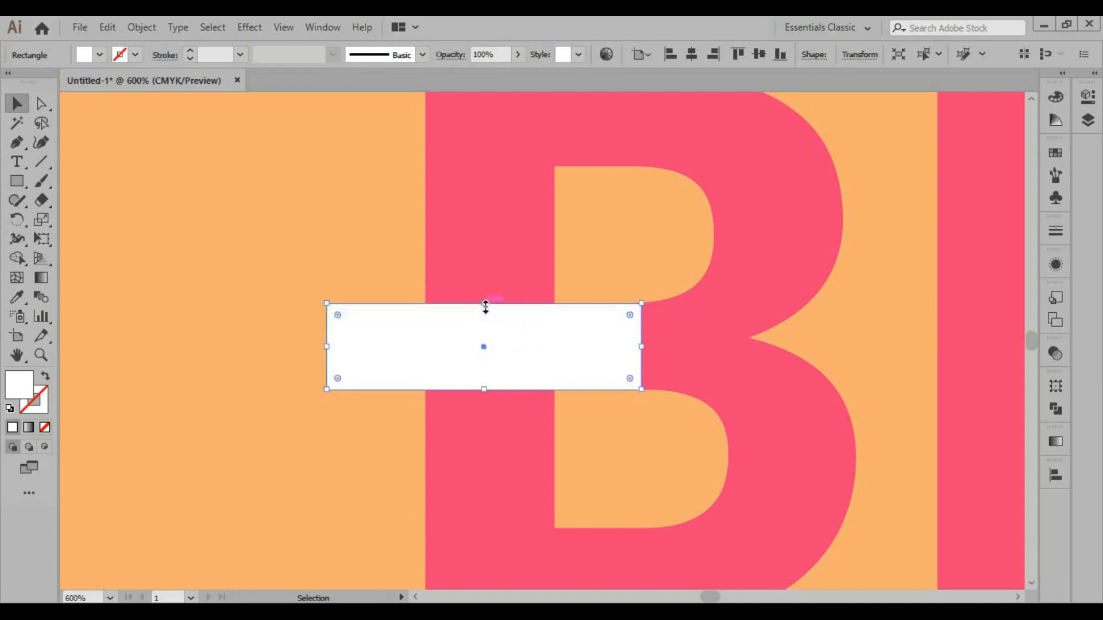
{"action": "left_click", "coordinate": [852, 344]}
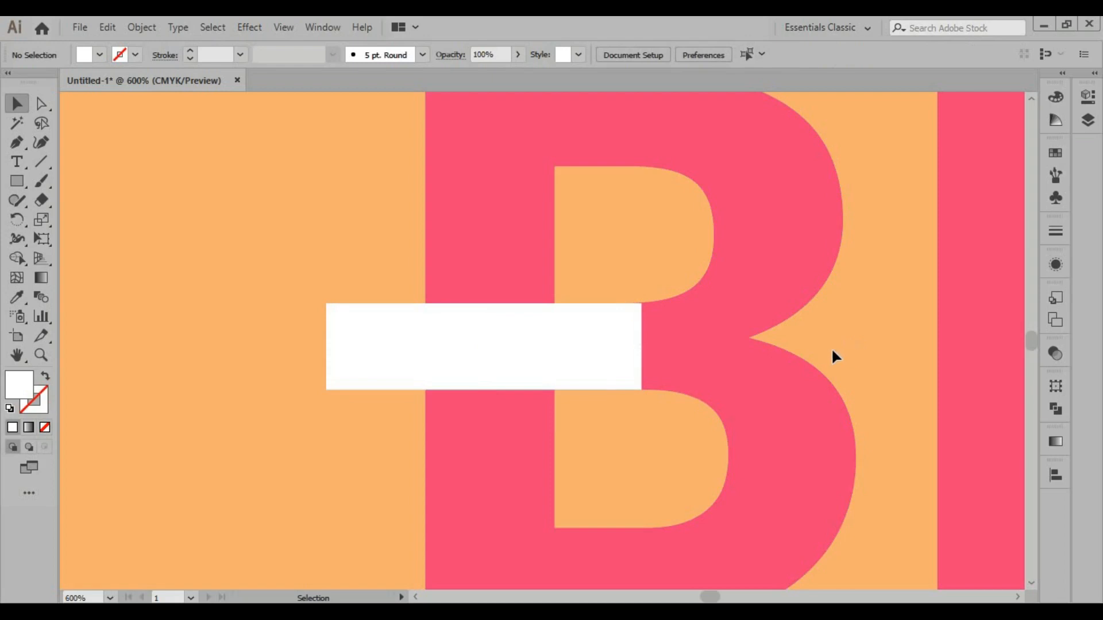
{"action": "left_click_drag", "start_coordinate": [565, 349], "coordinate": [540, 348]}
{"action": "left_click", "coordinate": [894, 350]}
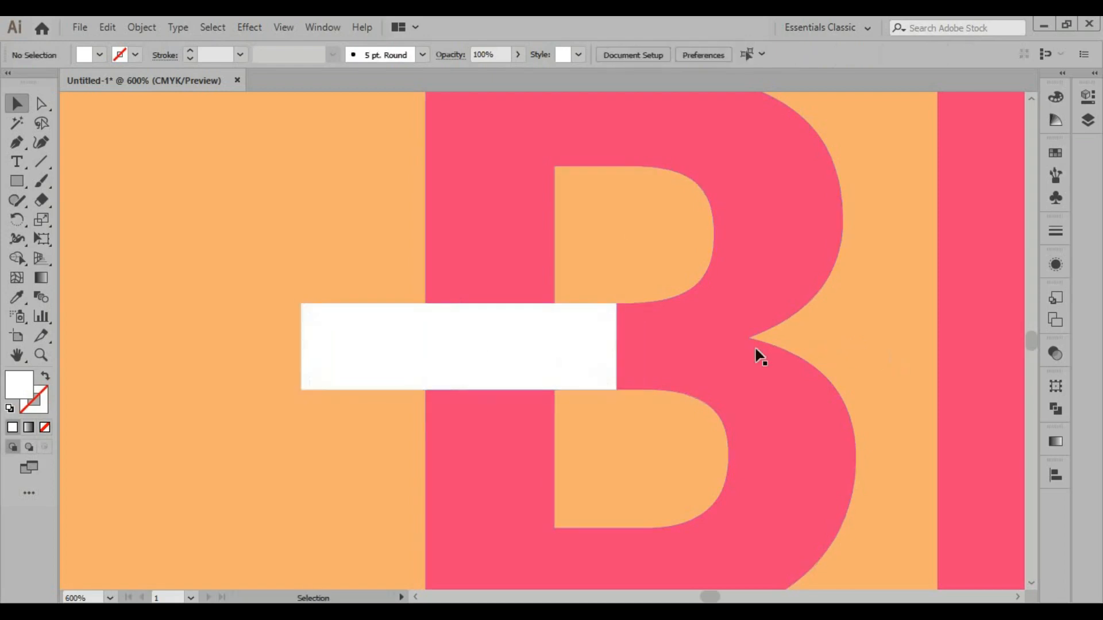
{"action": "left_click", "coordinate": [361, 357]}
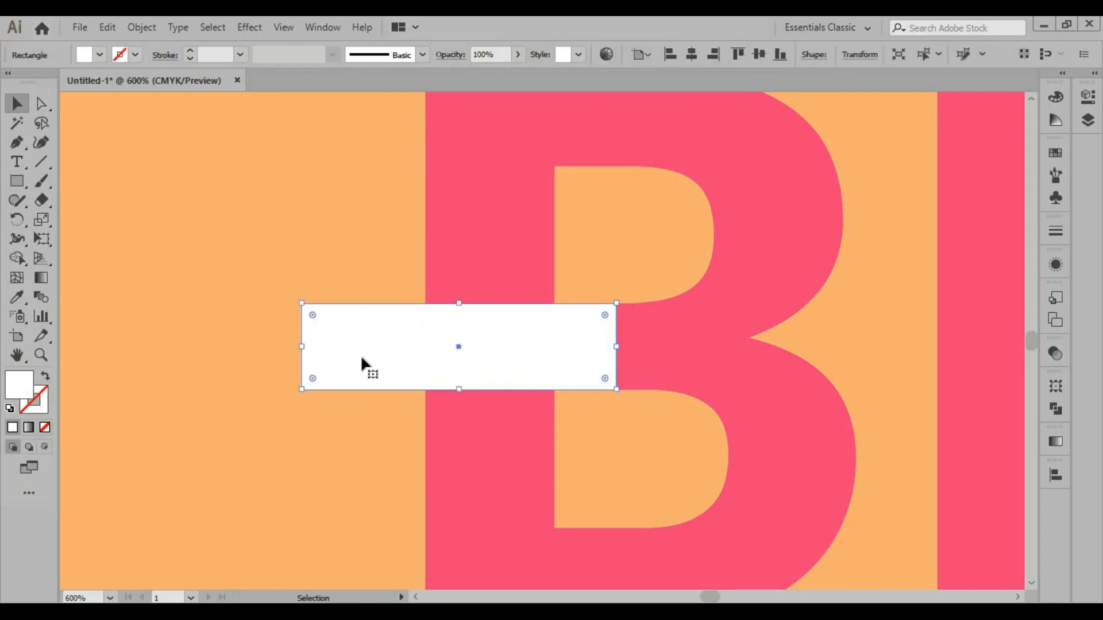
{"action": "left_click_drag", "start_coordinate": [302, 350], "coordinate": [360, 348]}
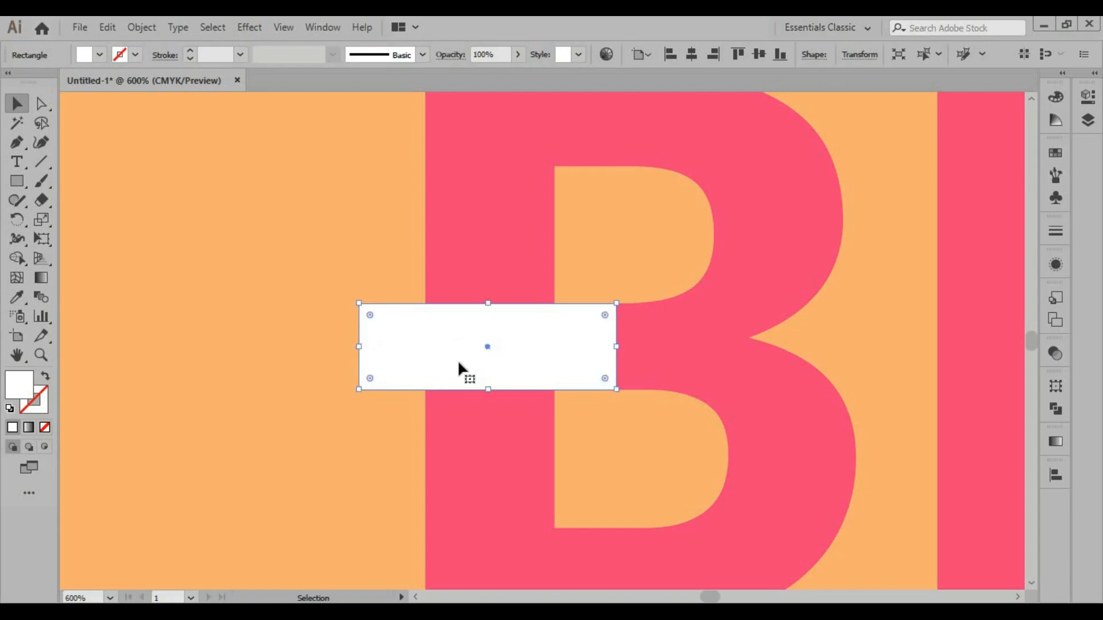
Copy the white rectangle straight up onto the B's top bar and stretch it to the letter's upper edge
{"action": "left_click_drag", "start_coordinate": [455, 364], "coordinate": [468, 141]}
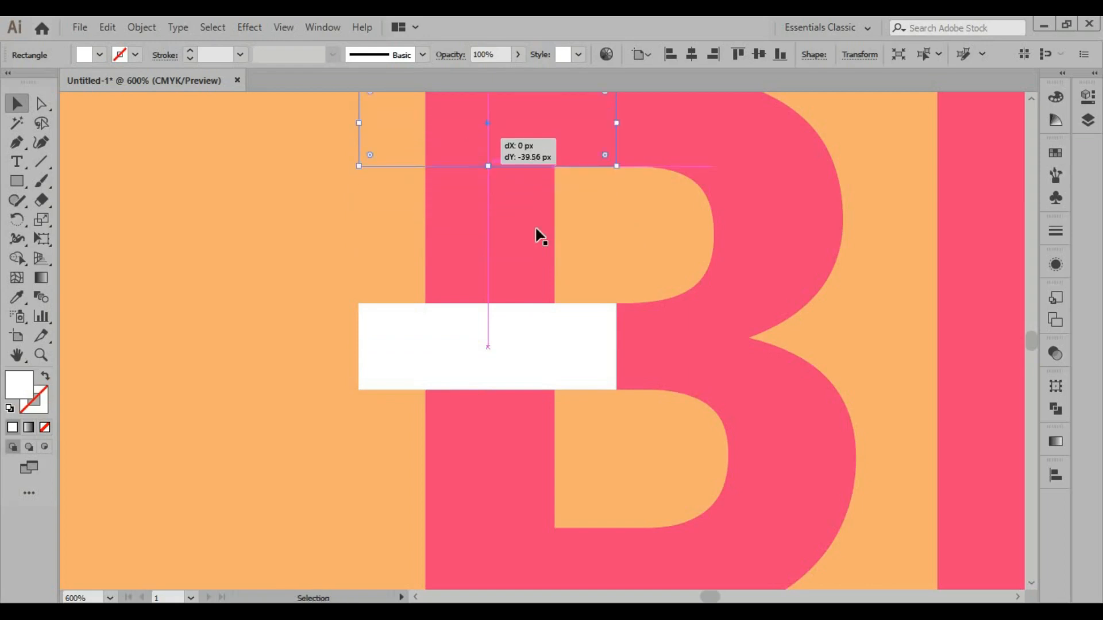
{"action": "scroll", "coordinate": [648, 264], "scroll_direction": "up", "scroll_amount": 3}
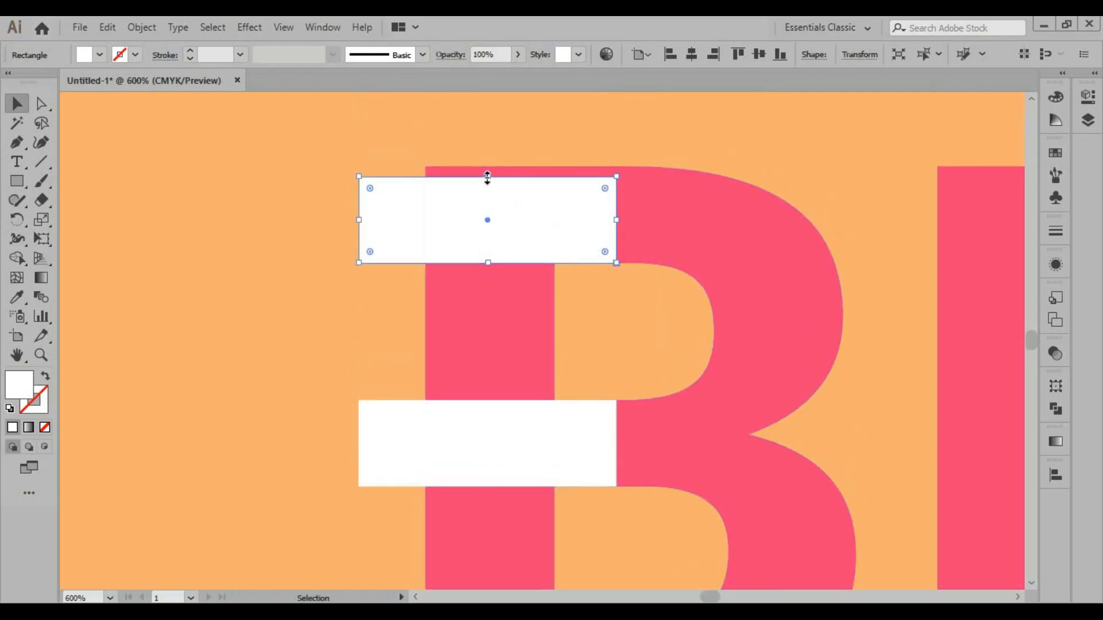
{"action": "left_click_drag", "start_coordinate": [487, 176], "coordinate": [487, 169]}
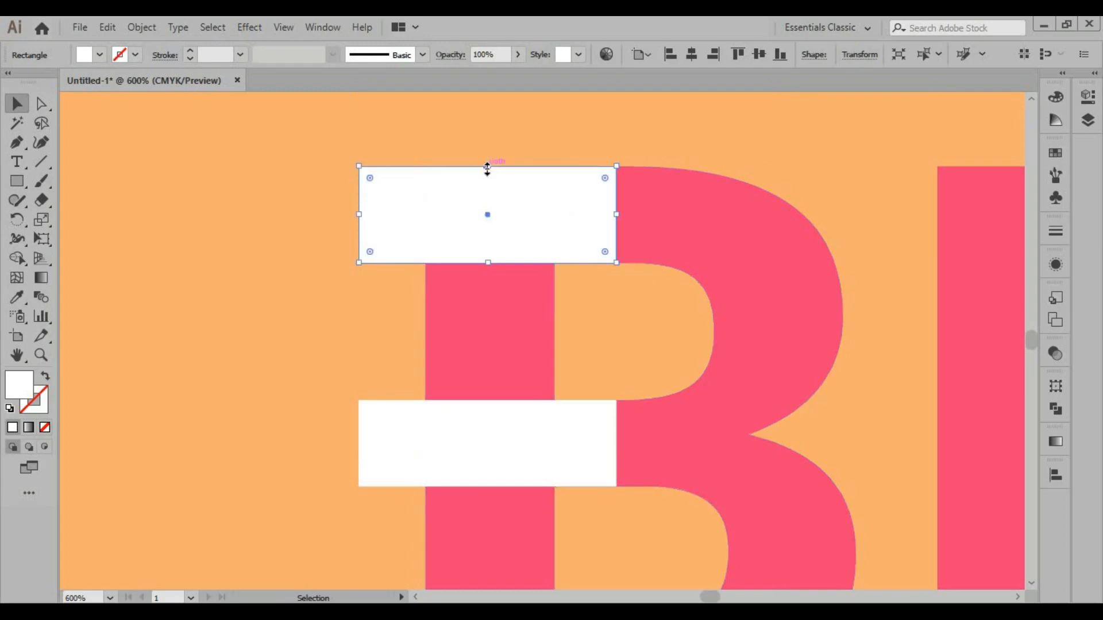
{"action": "left_click", "coordinate": [844, 198]}
Copy the middle white rectangle straight down onto the B's bottom bar and stretch it to the letter's lower edge
{"action": "scroll", "coordinate": [845, 198], "scroll_direction": "down", "scroll_amount": 5}
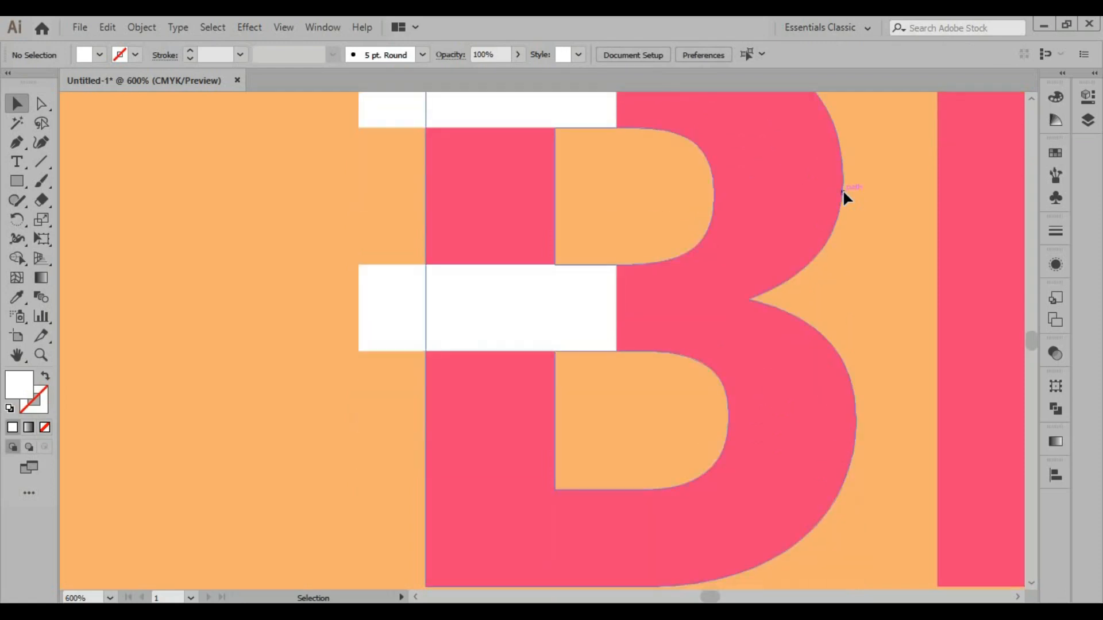
{"action": "left_click", "coordinate": [496, 246]}
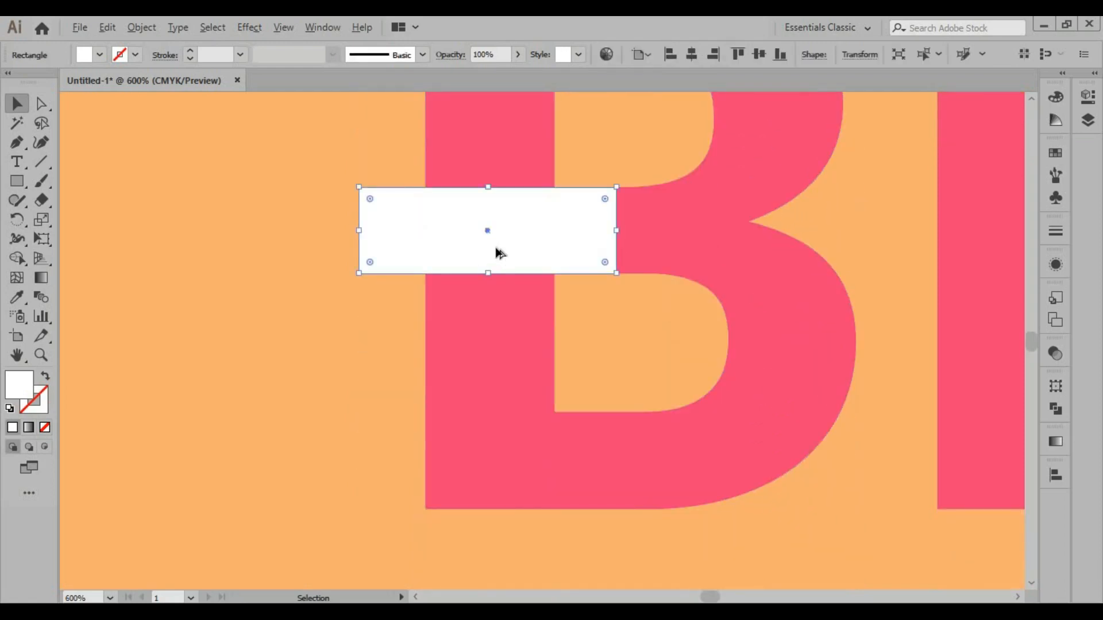
{"action": "left_click_drag", "start_coordinate": [496, 246], "coordinate": [499, 461]}
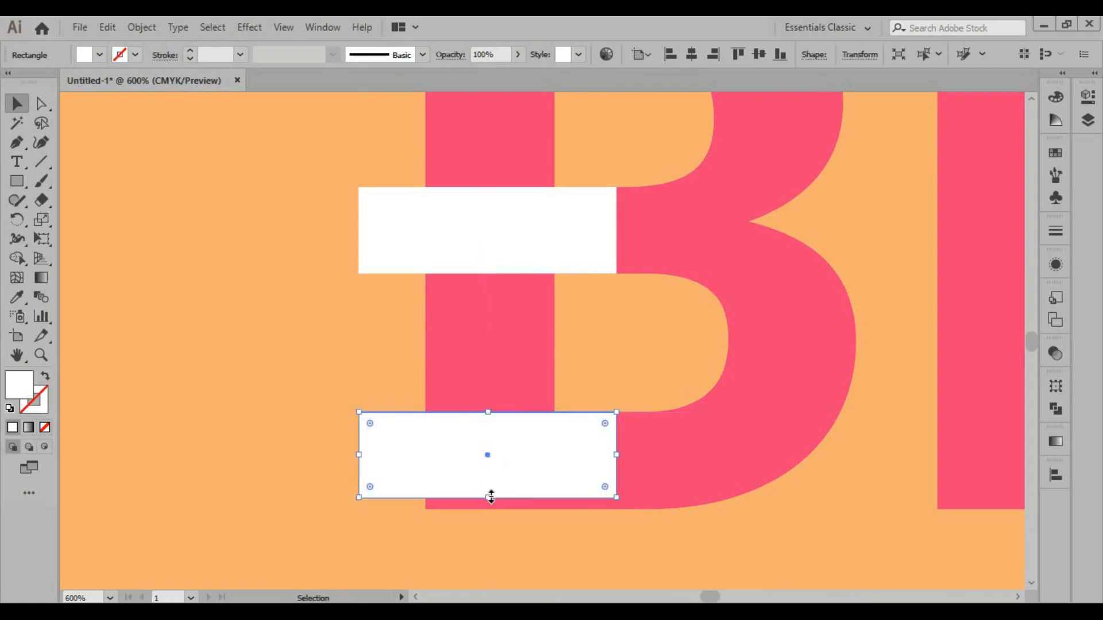
{"action": "left_click_drag", "start_coordinate": [490, 497], "coordinate": [490, 509]}
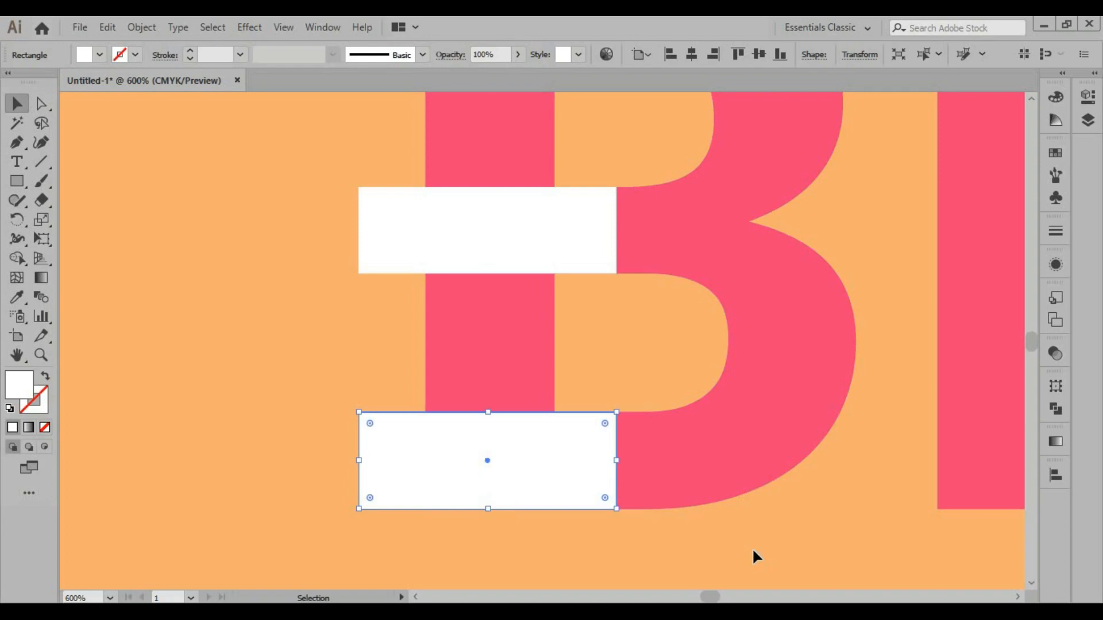
{"action": "left_click", "coordinate": [754, 555]}
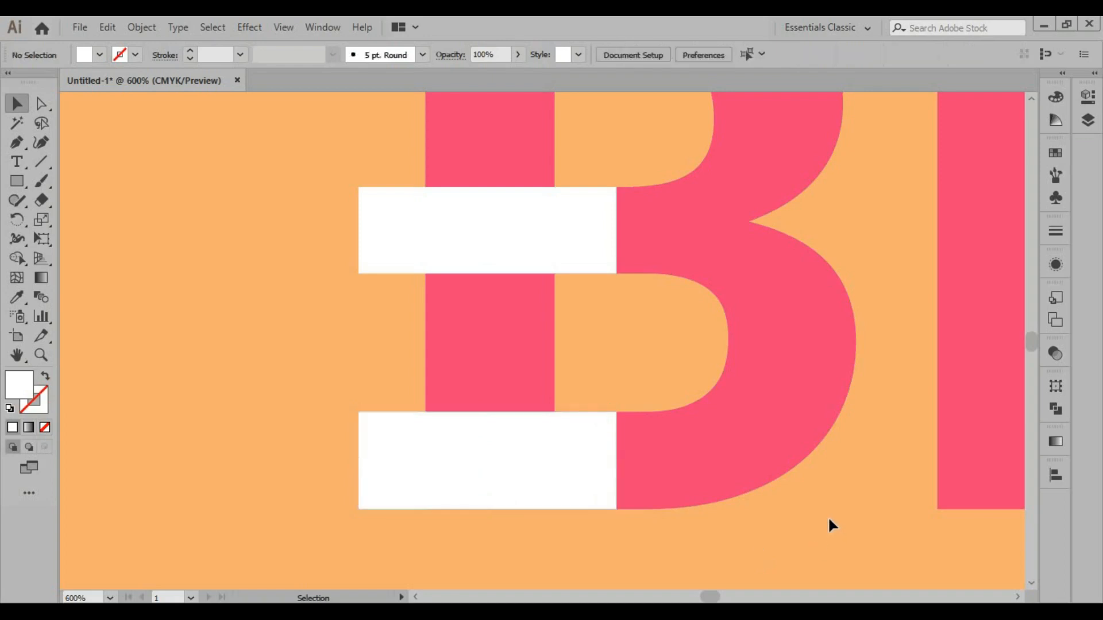
Select the B with its three white rectangles and merge each rectangle into the pink letter using Shape Builder
{"action": "left_click", "coordinate": [726, 488]}
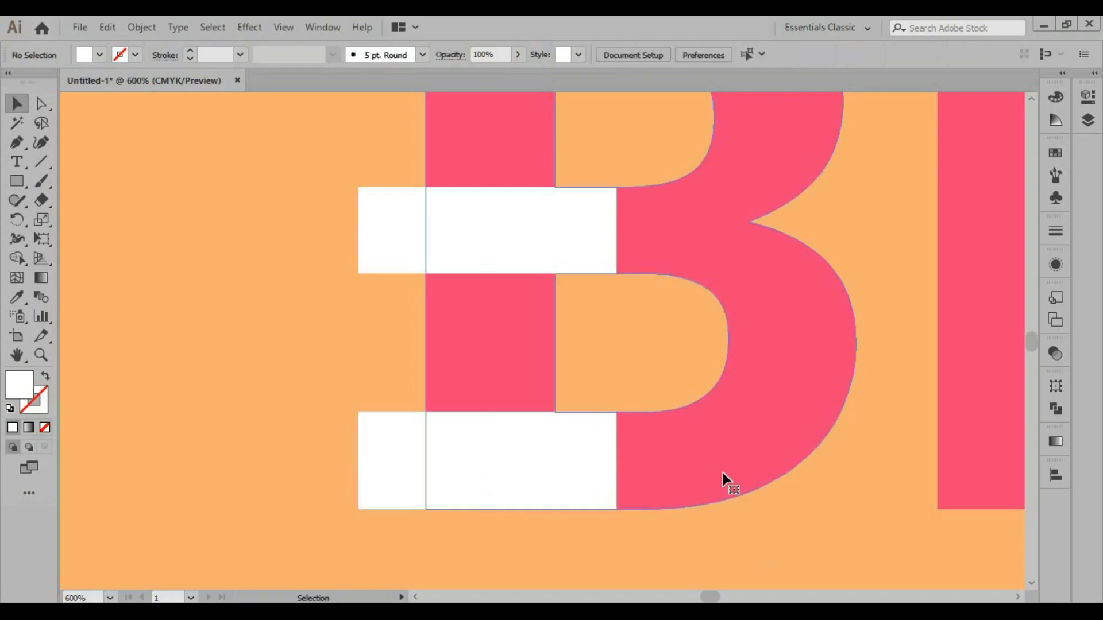
{"action": "left_click", "coordinate": [543, 467], "text": "shift"}
{"action": "left_click", "coordinate": [507, 250], "text": "shift"}
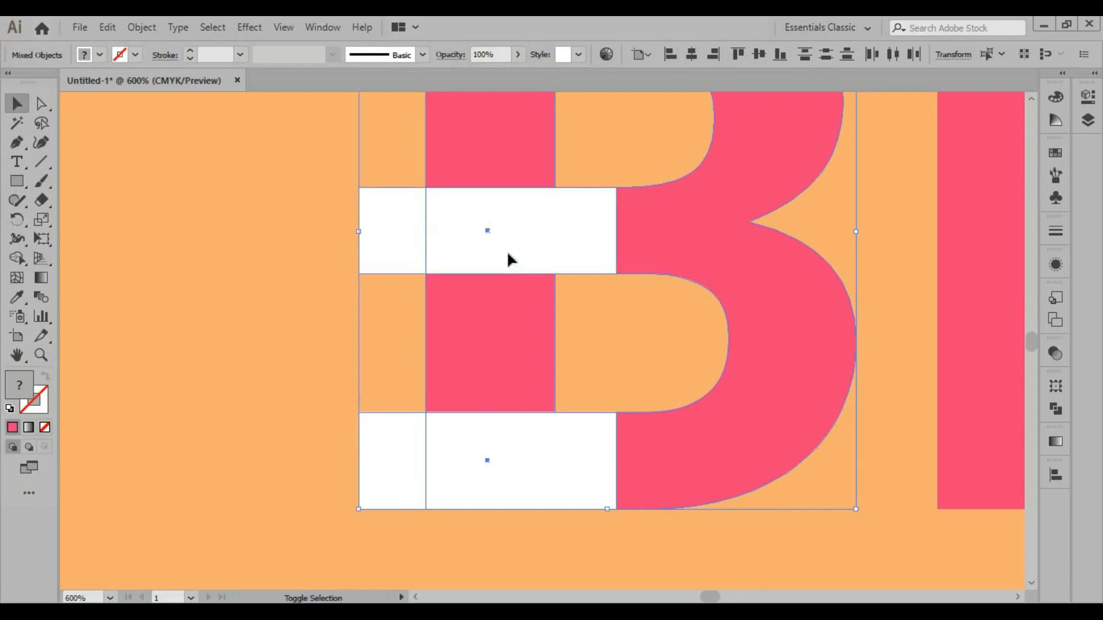
{"action": "scroll", "coordinate": [526, 287], "scroll_direction": "up", "scroll_amount": 5}
{"action": "left_click", "coordinate": [524, 224], "text": "shift"}
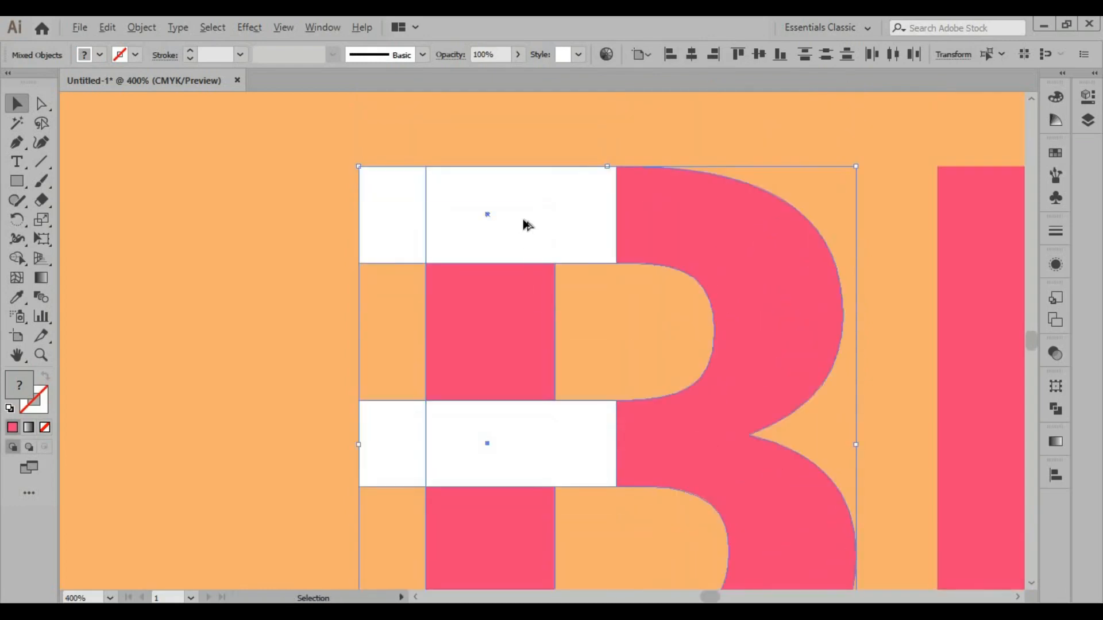
{"action": "scroll", "coordinate": [523, 219], "scroll_direction": "down", "scroll_amount": 2}
{"action": "scroll", "coordinate": [528, 225], "scroll_direction": "up", "scroll_amount": 1}
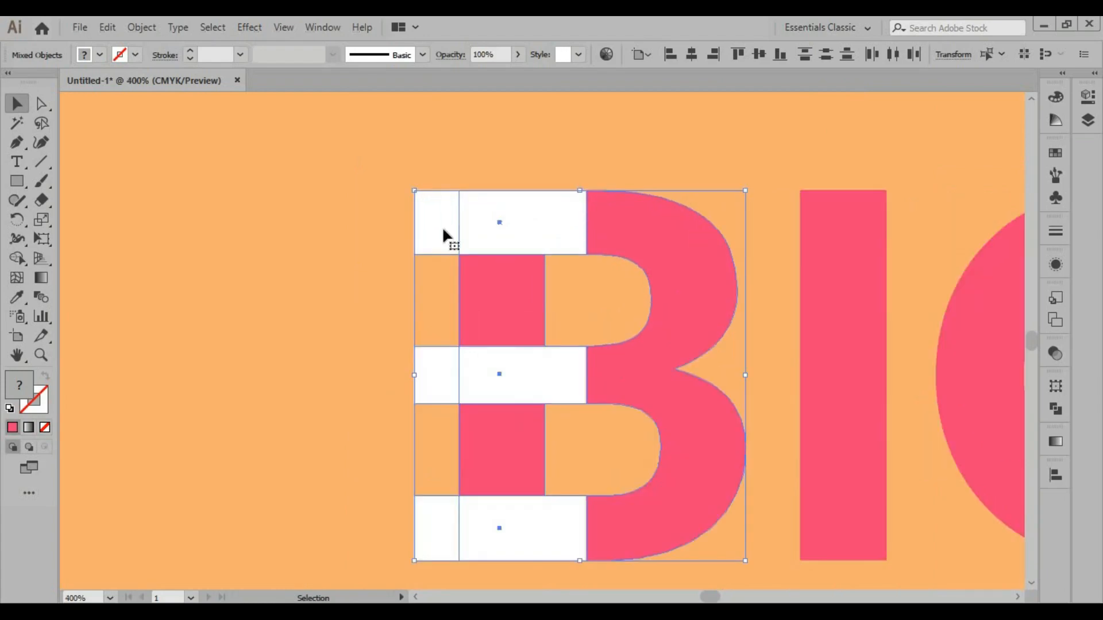
{"action": "left_click", "coordinate": [15, 260]}
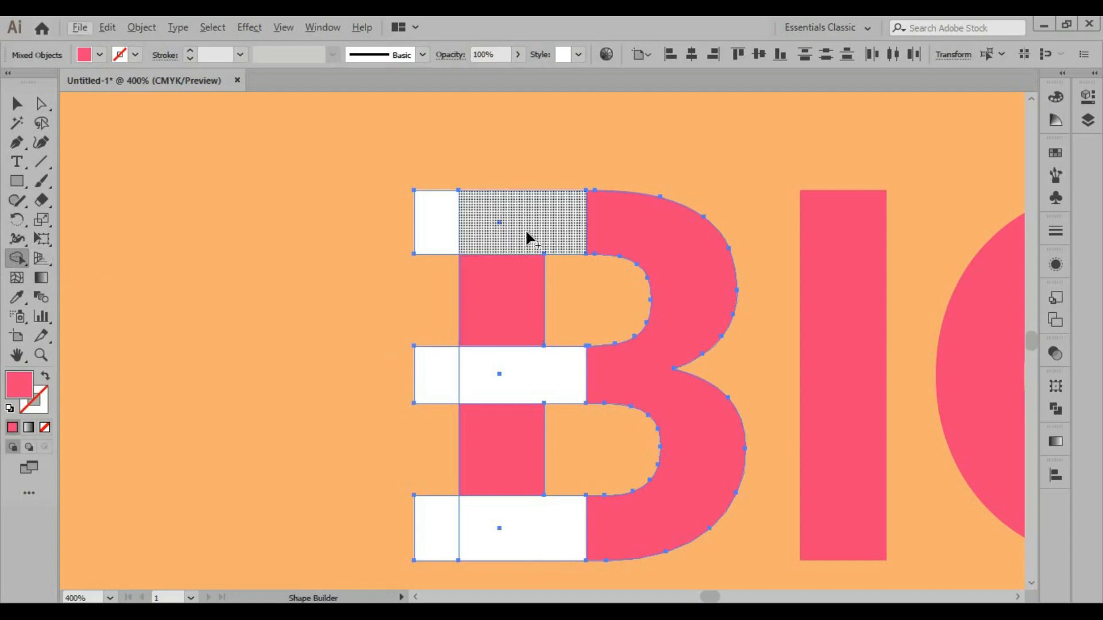
{"action": "left_click_drag", "start_coordinate": [444, 230], "coordinate": [628, 232]}
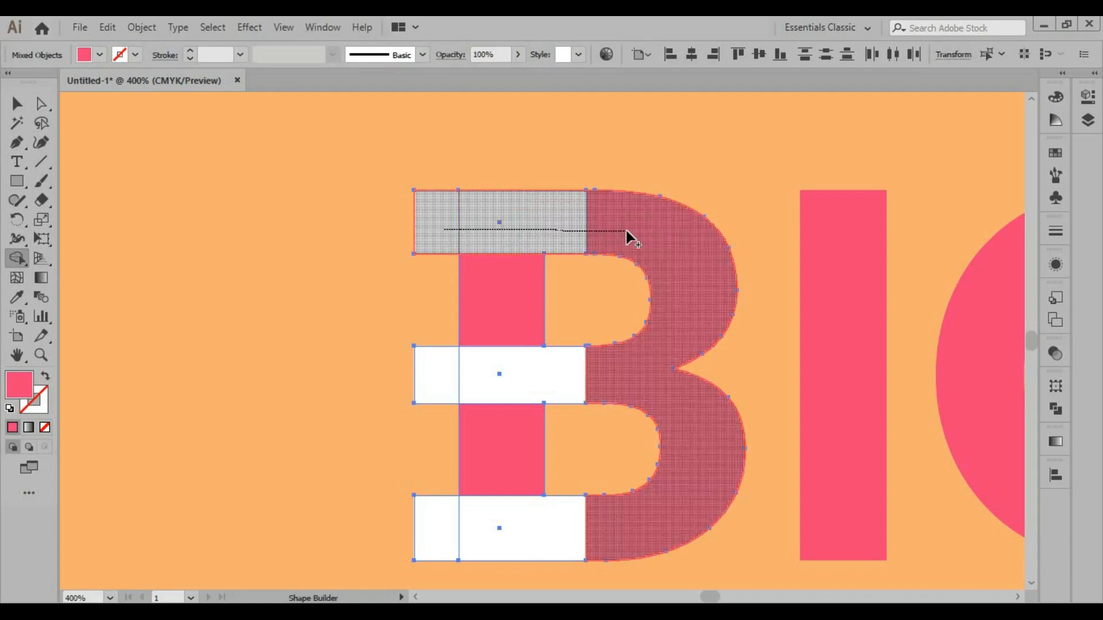
{"action": "left_click_drag", "start_coordinate": [626, 232], "coordinate": [628, 234]}
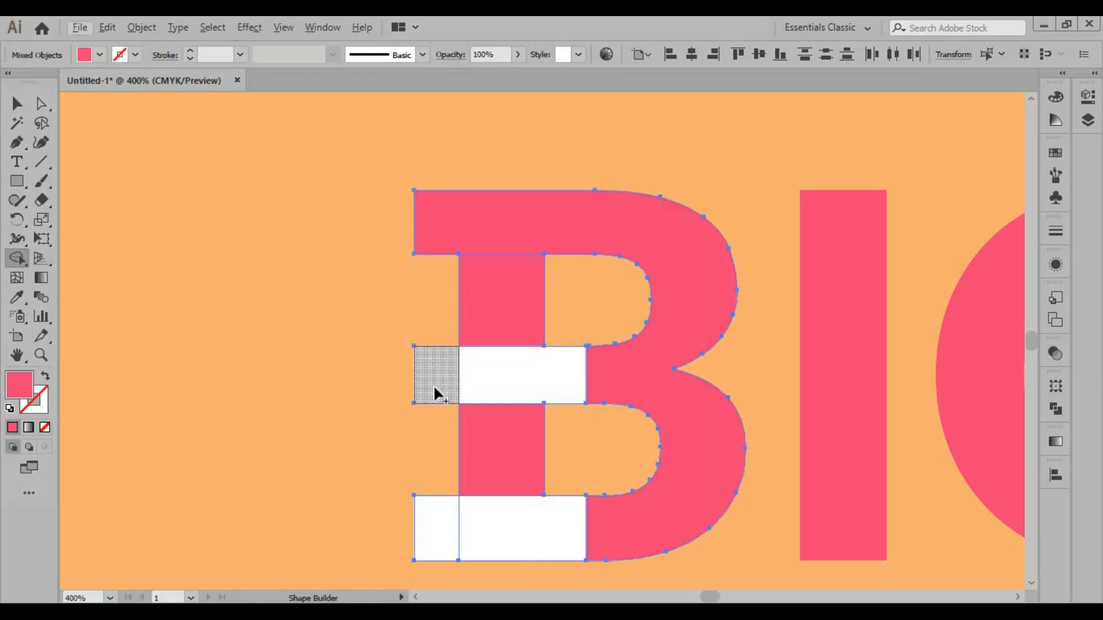
{"action": "left_click_drag", "start_coordinate": [433, 384], "coordinate": [618, 379]}
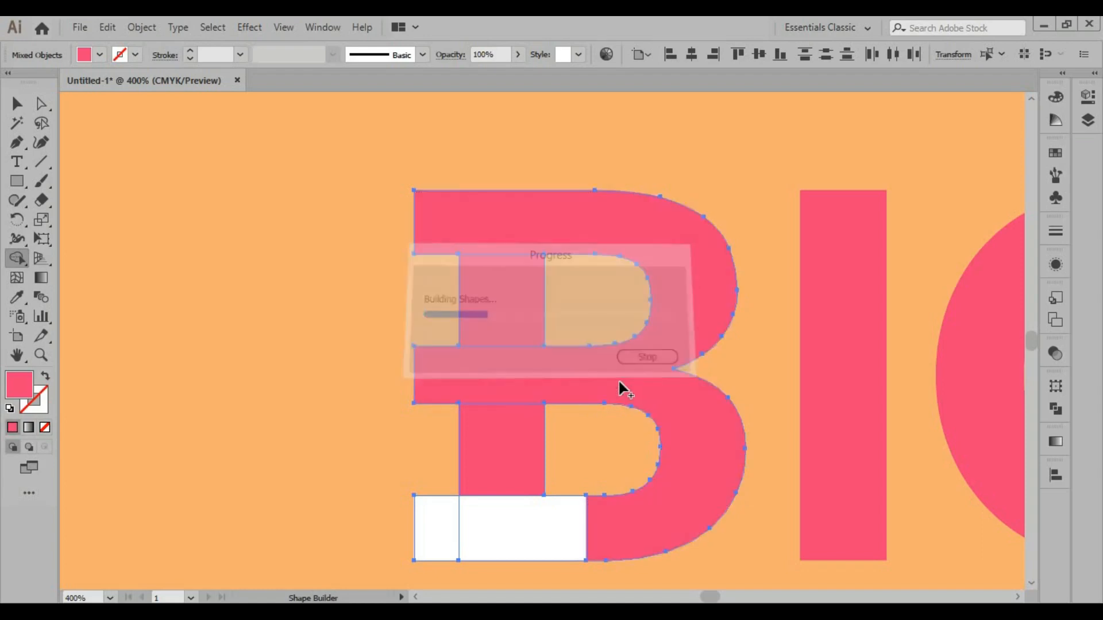
{"action": "left_click_drag", "start_coordinate": [440, 529], "coordinate": [619, 533]}
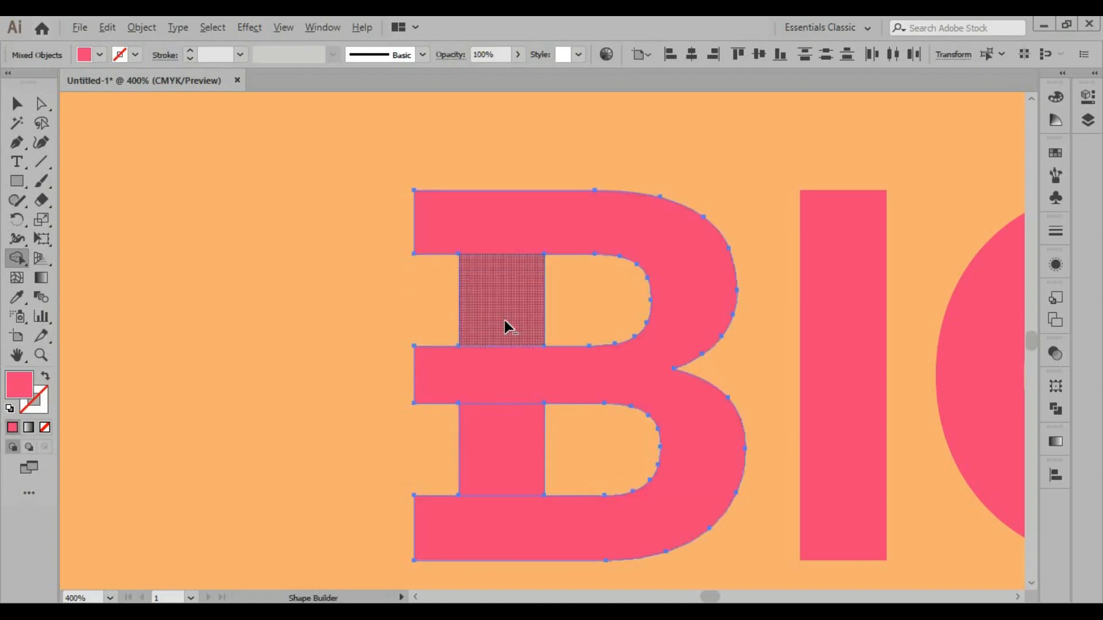
Remove the two remaining stem segments between the B's bars with Shape Builder
{"action": "left_click_drag", "start_coordinate": [431, 313], "coordinate": [515, 310]}
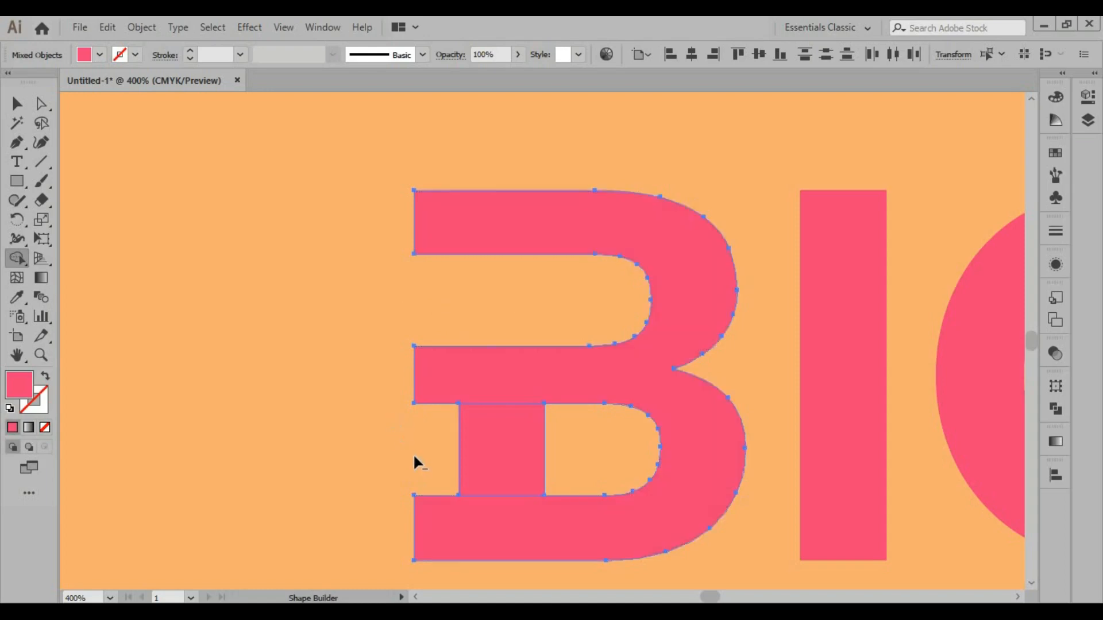
{"action": "left_click_drag", "start_coordinate": [417, 454], "coordinate": [518, 451]}
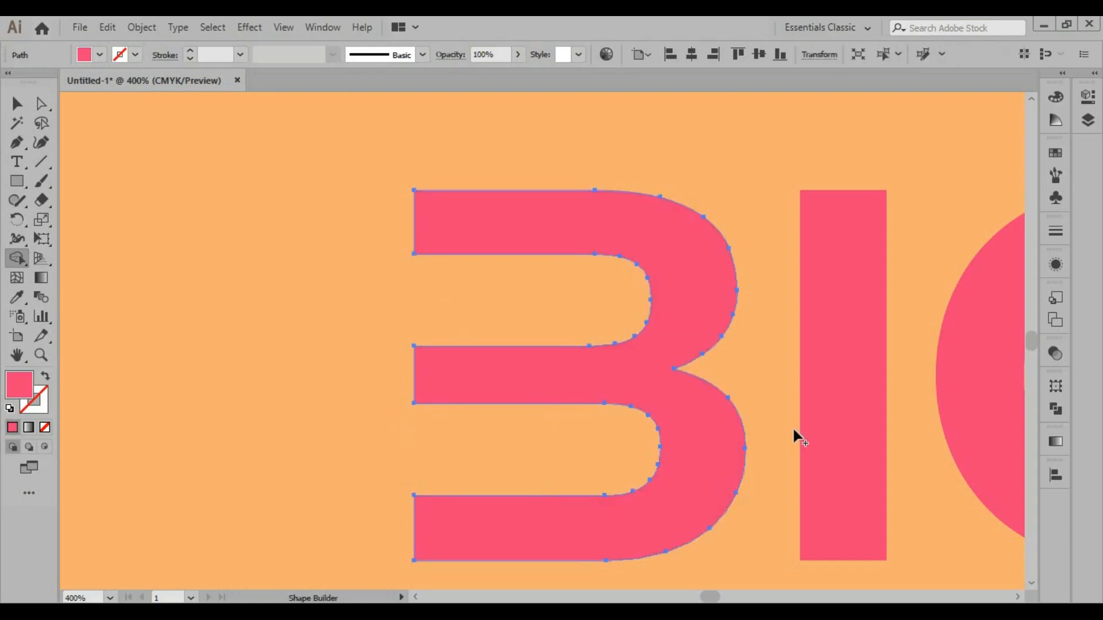
{"action": "left_click", "coordinate": [17, 104]}
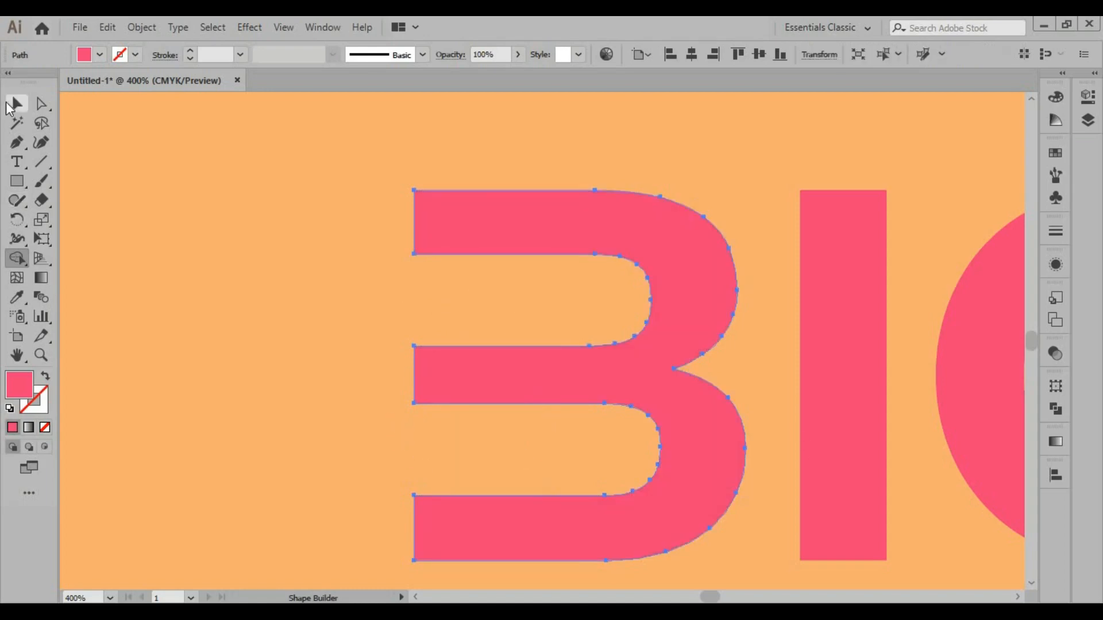
Examine the reshaped three-bar B alongside the other letters, close up and across the whole artboard
{"action": "left_click", "coordinate": [294, 261]}
{"action": "scroll", "coordinate": [294, 262], "scroll_direction": "down", "scroll_amount": 2}
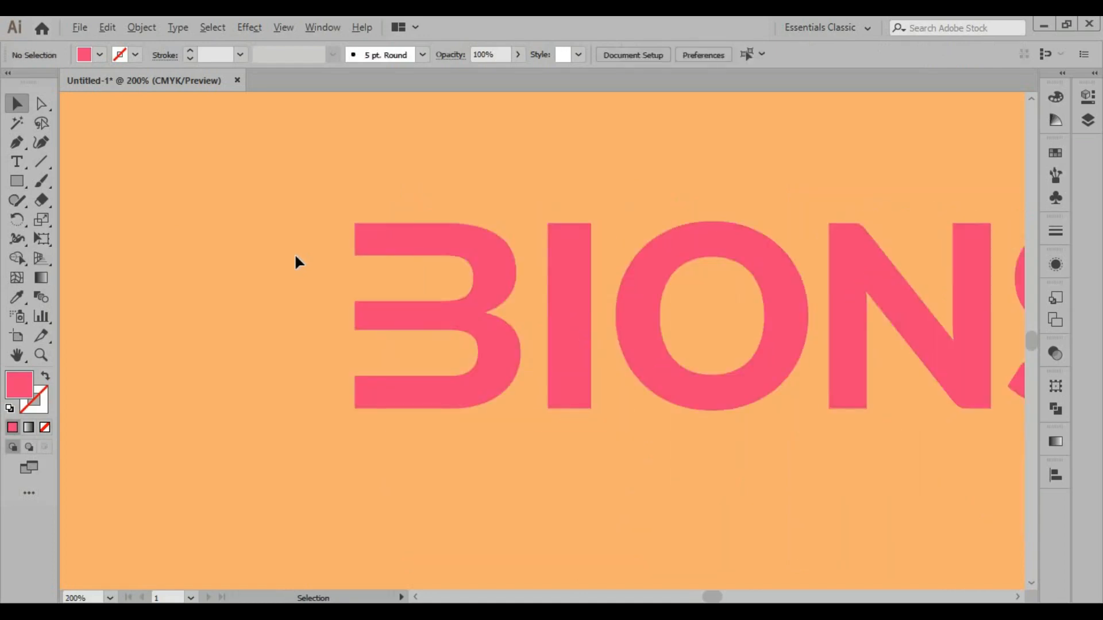
{"action": "scroll", "coordinate": [295, 259], "scroll_direction": "down", "scroll_amount": 3}
{"action": "scroll", "coordinate": [295, 260], "scroll_direction": "up", "scroll_amount": 2}
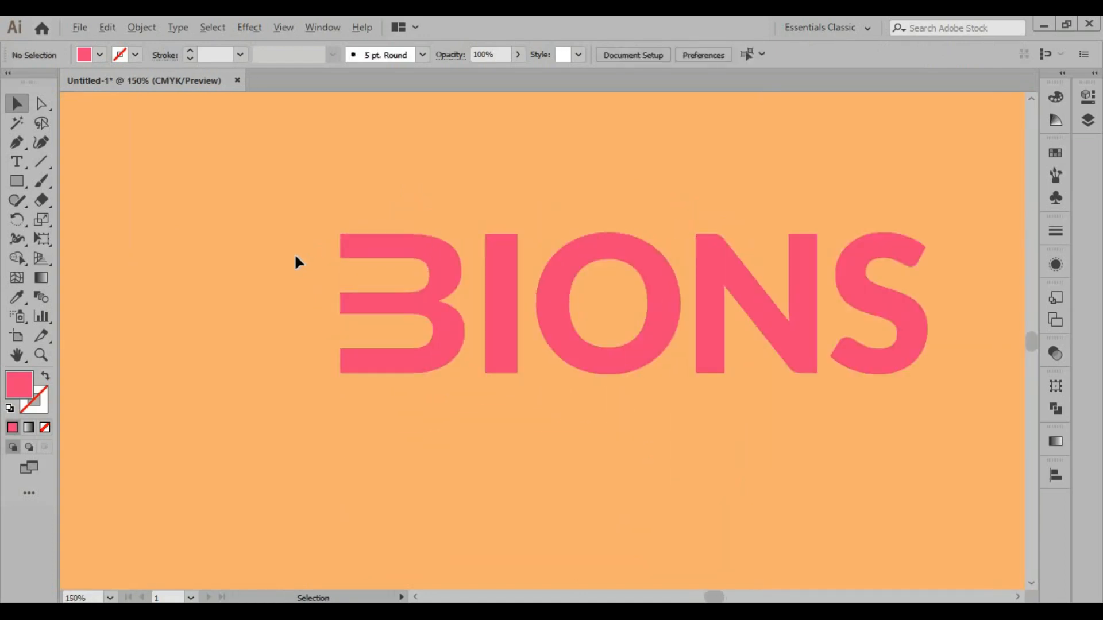
{"action": "scroll", "coordinate": [297, 261], "scroll_direction": "down", "scroll_amount": 1}
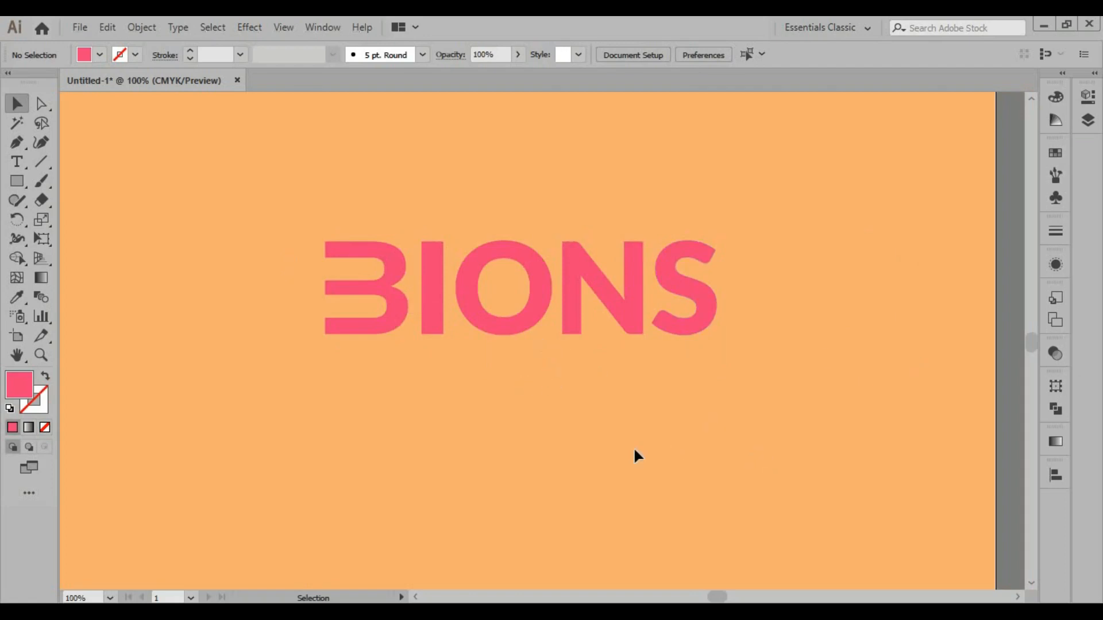
{"action": "scroll", "coordinate": [541, 420], "scroll_direction": "down", "scroll_amount": 2}
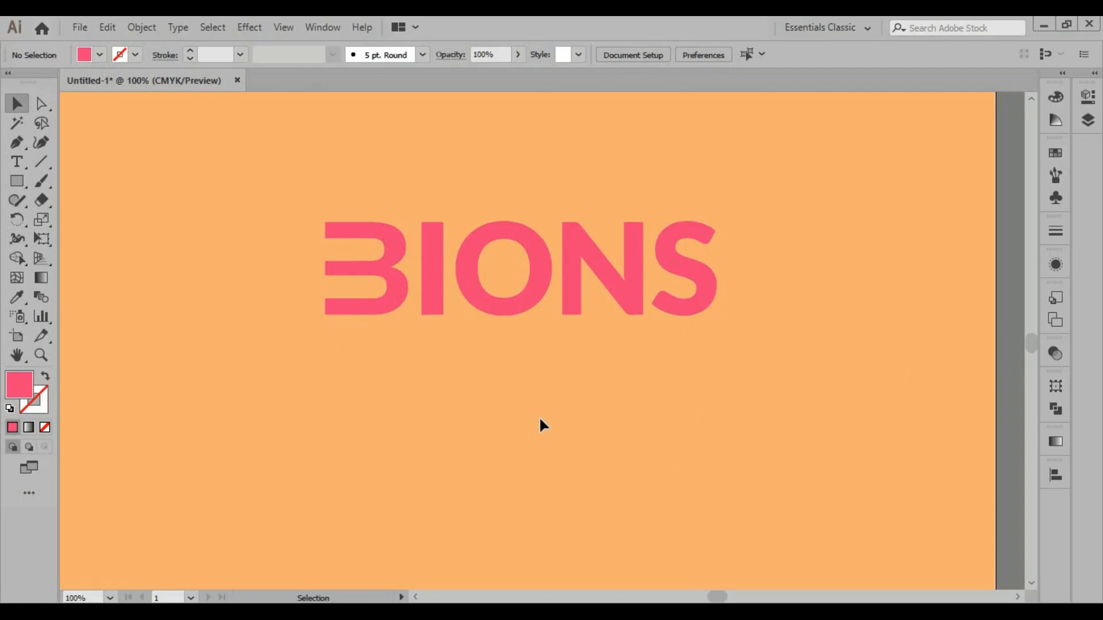
{"action": "scroll", "coordinate": [527, 392], "scroll_direction": "down", "scroll_amount": 3}
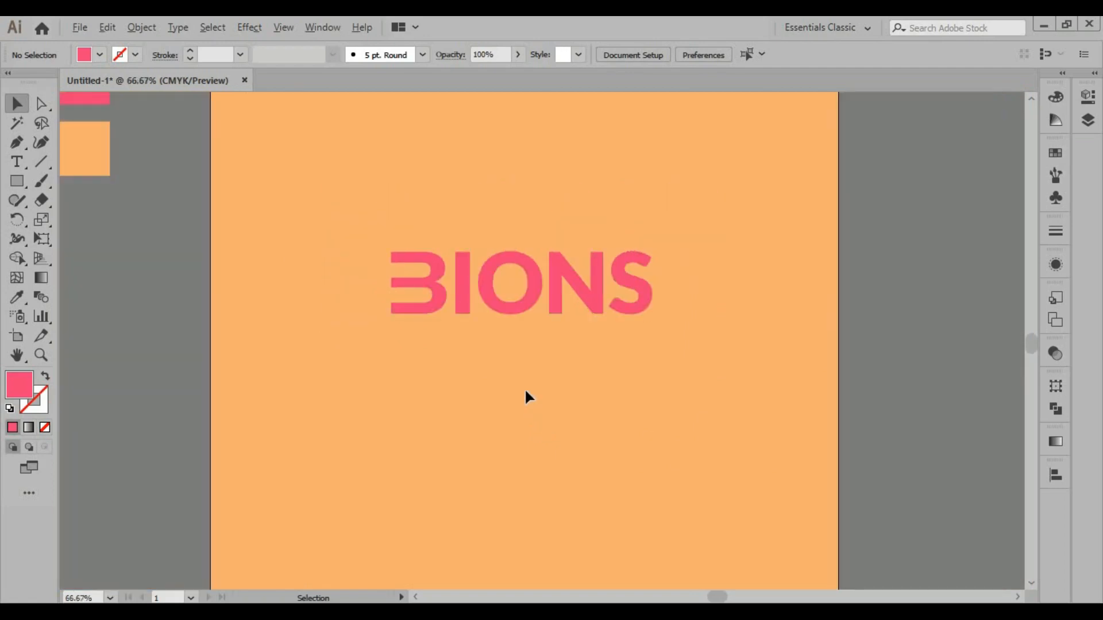
{"action": "scroll", "coordinate": [526, 393], "scroll_direction": "down", "scroll_amount": 1}
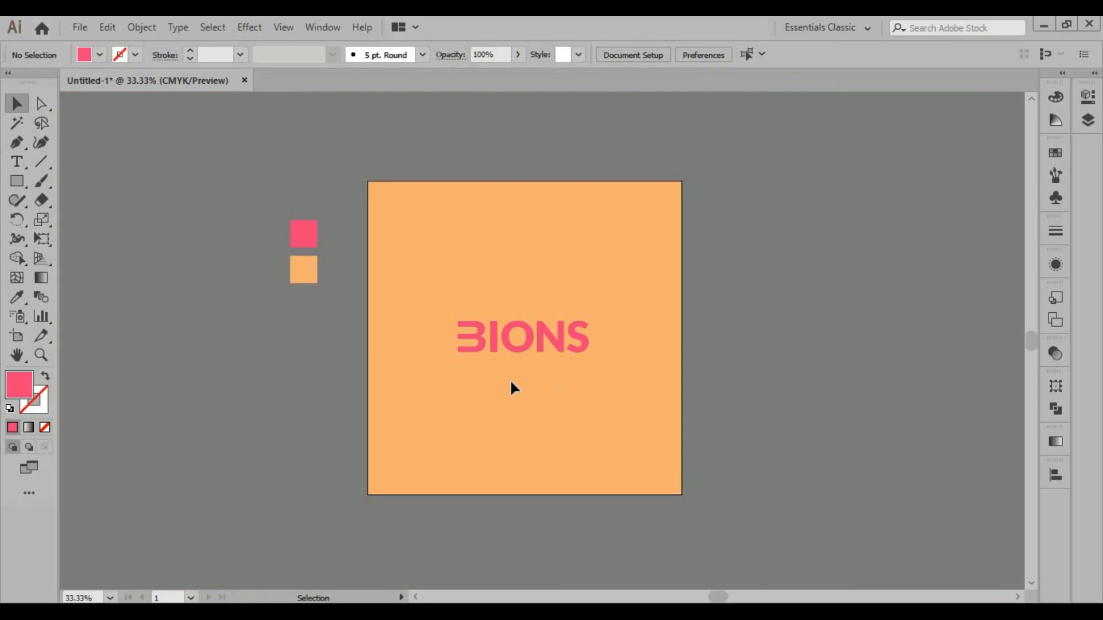
{"action": "scroll", "coordinate": [509, 378], "scroll_direction": "up", "scroll_amount": 1}
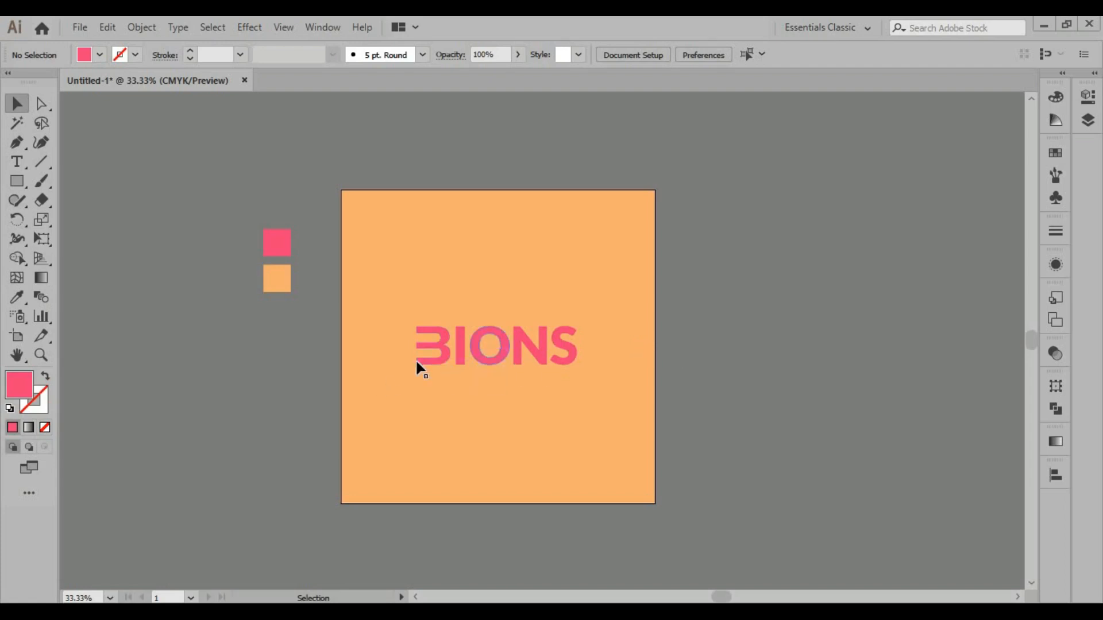
{"action": "left_click", "coordinate": [446, 353]}
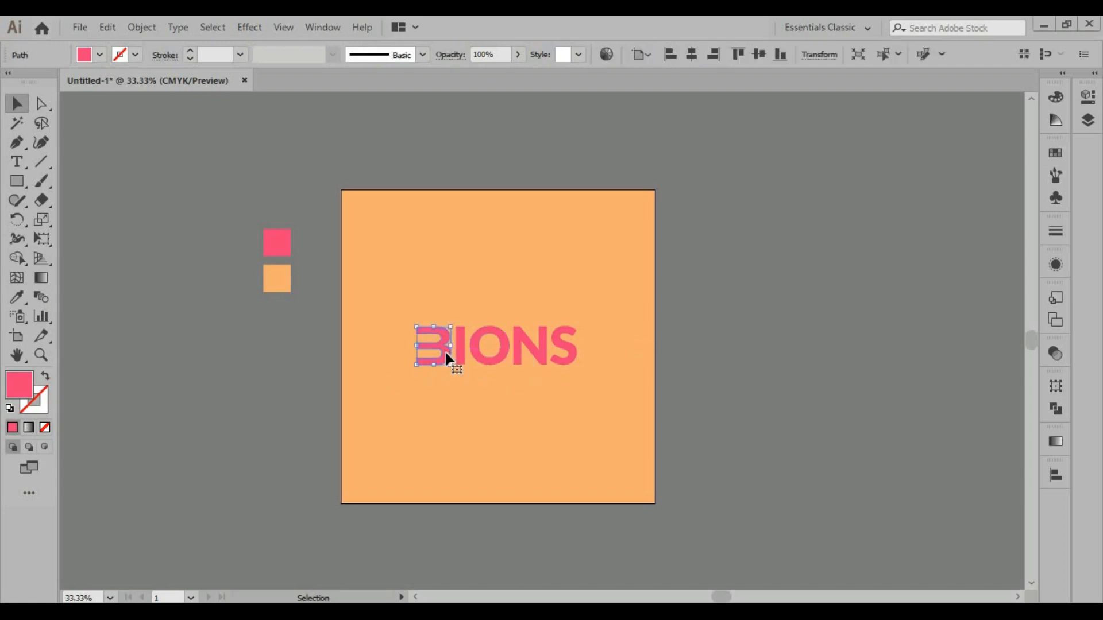
{"action": "left_click", "coordinate": [690, 369]}
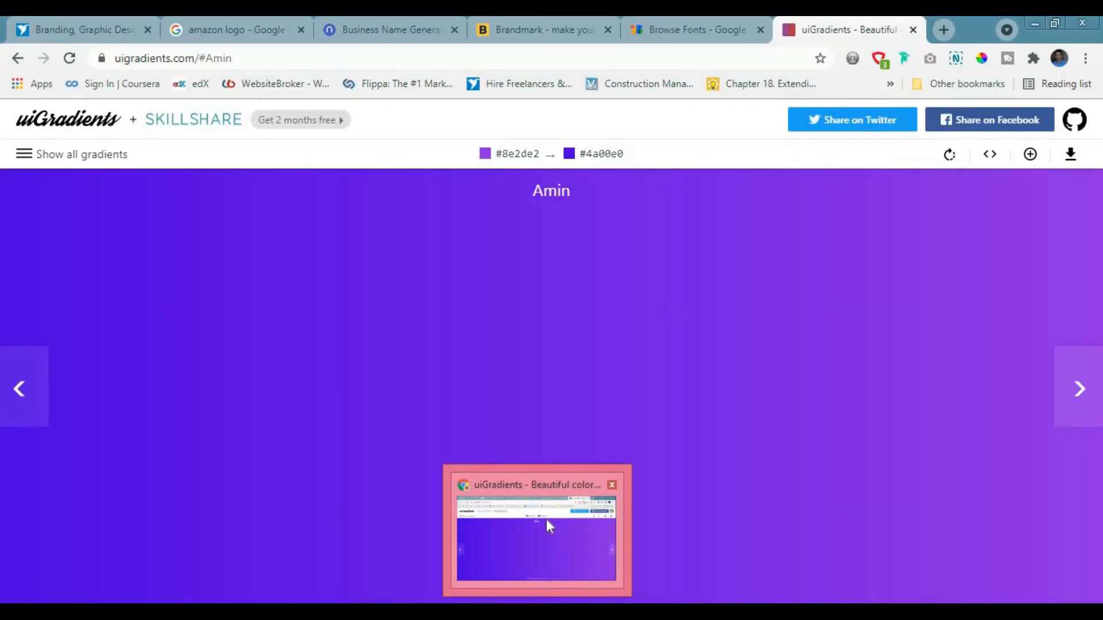
Switch to the uiGradients page in Chrome and copy the Amin gradient's start colour #8e2de2, then return to Illustrator
{"action": "left_click", "coordinate": [547, 528]}
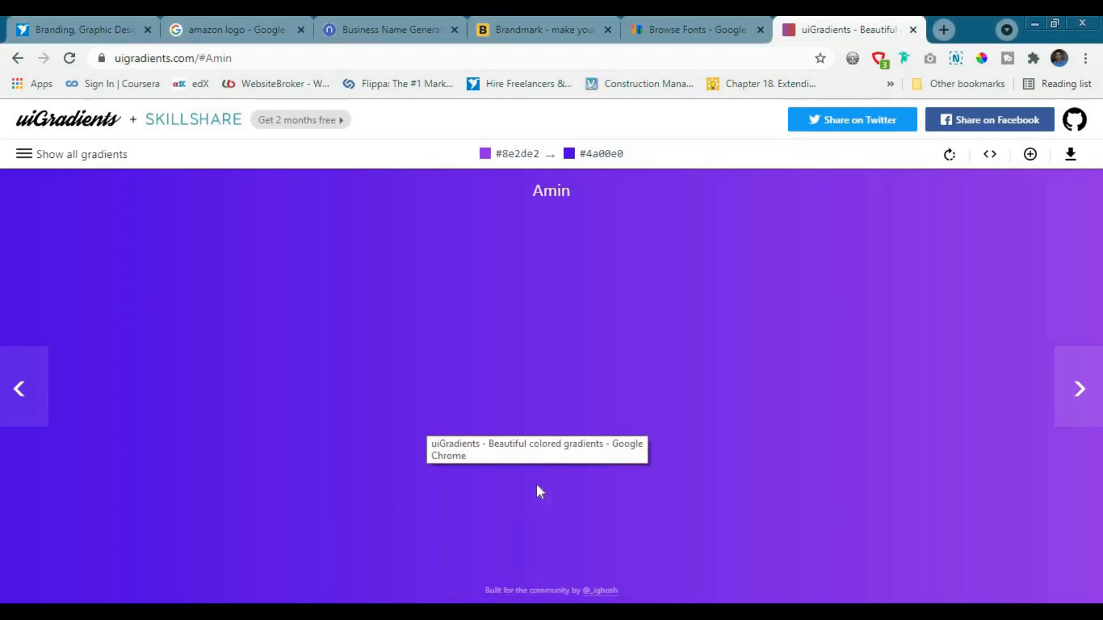
{"action": "left_click", "coordinate": [501, 158]}
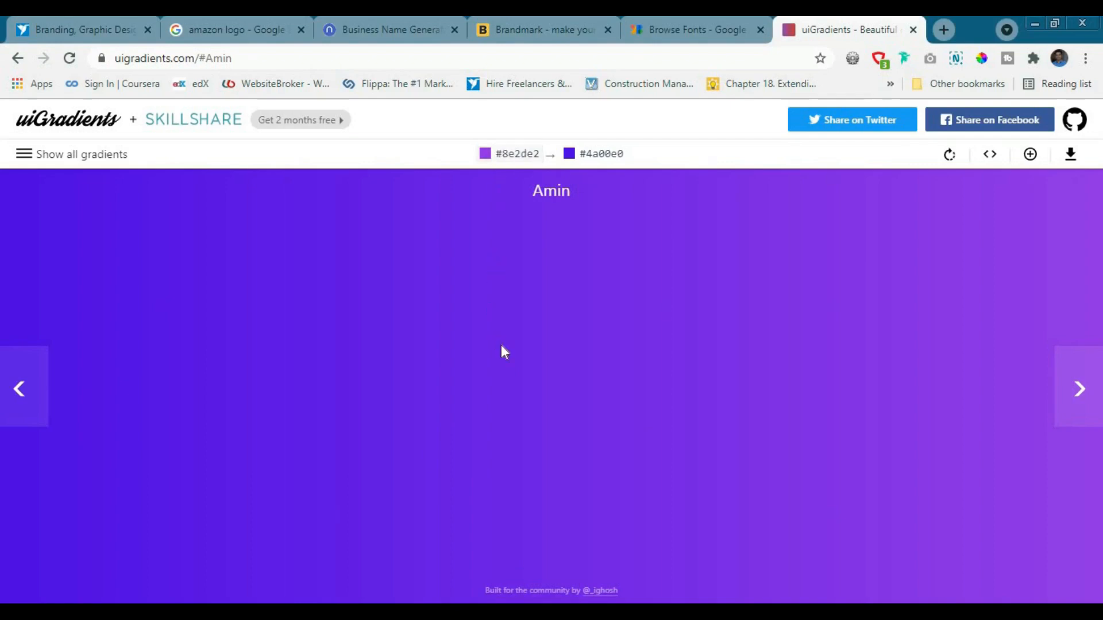
{"action": "key", "text": "alt+Tab"}
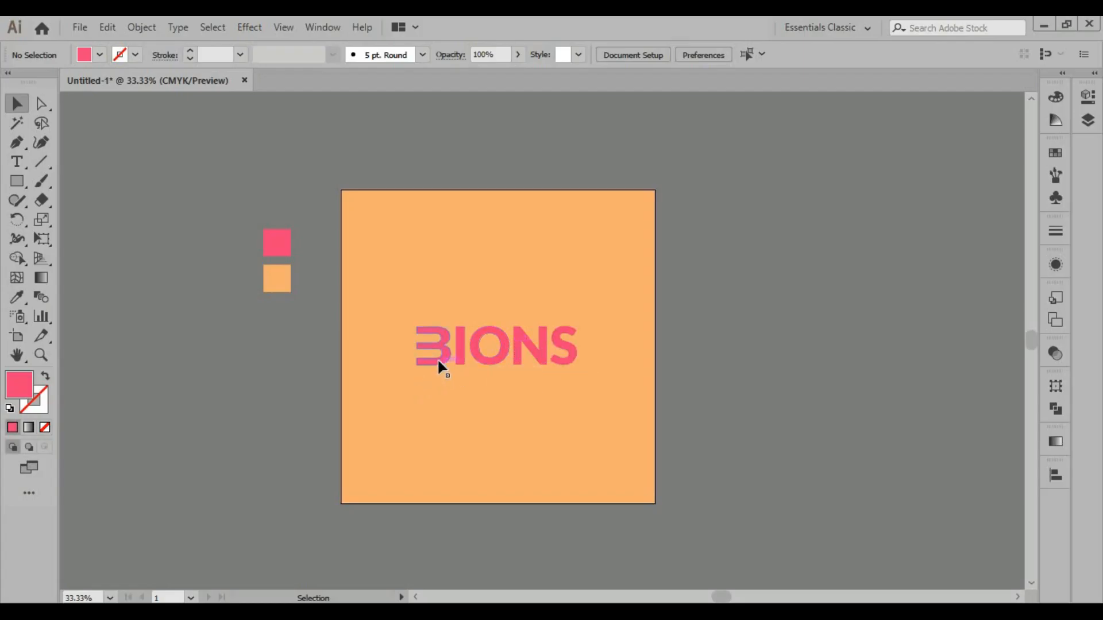
Fill the B with a linear gradient and set its starting colour stop to 8E2DE2
{"action": "left_click", "coordinate": [438, 363]}
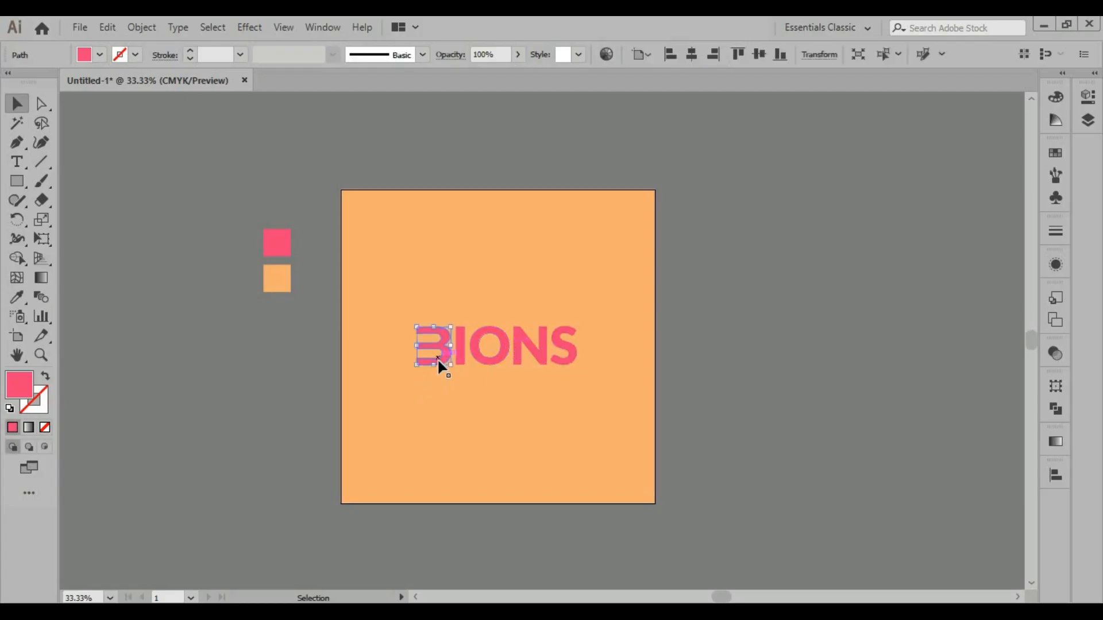
{"action": "left_click", "coordinate": [28, 428]}
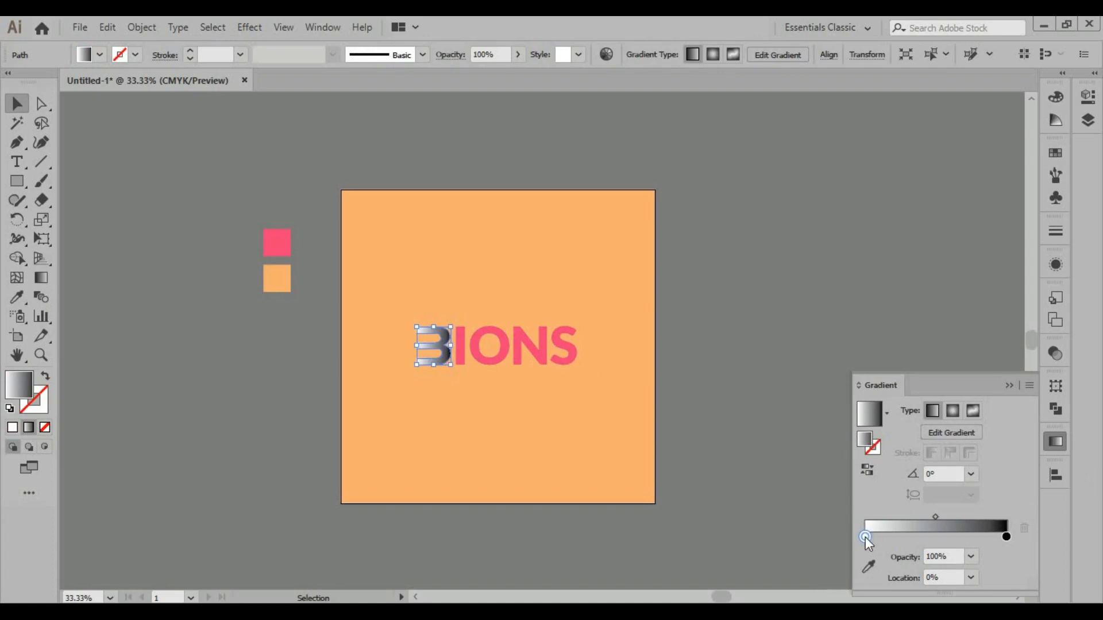
{"action": "double_click", "coordinate": [865, 444]}
{"action": "key", "text": "ctrl+v"}
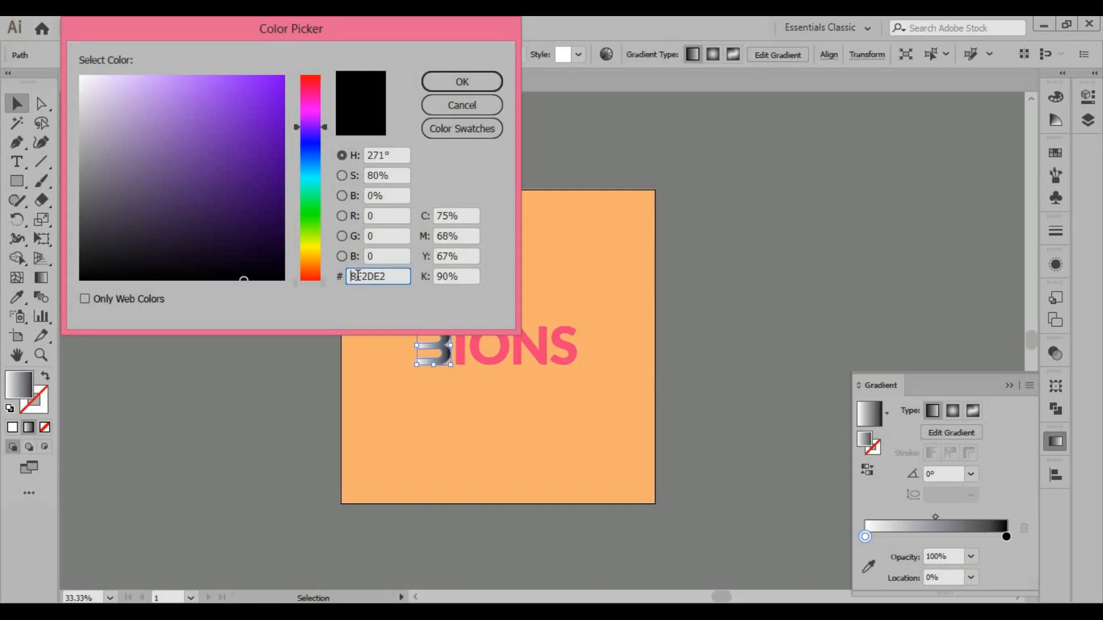
{"action": "left_click", "coordinate": [478, 82]}
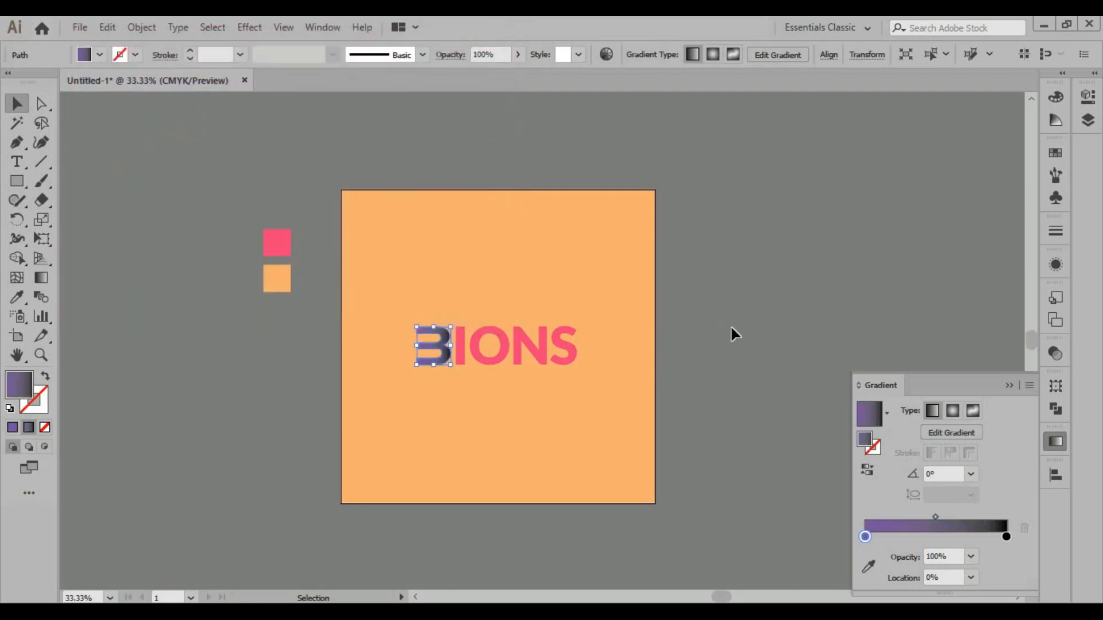
Switch to uiGradients in Chrome, copy the Amin gradient's end colour #4a00e0, and return to Illustrator
{"action": "key", "text": "alt+Tab"}
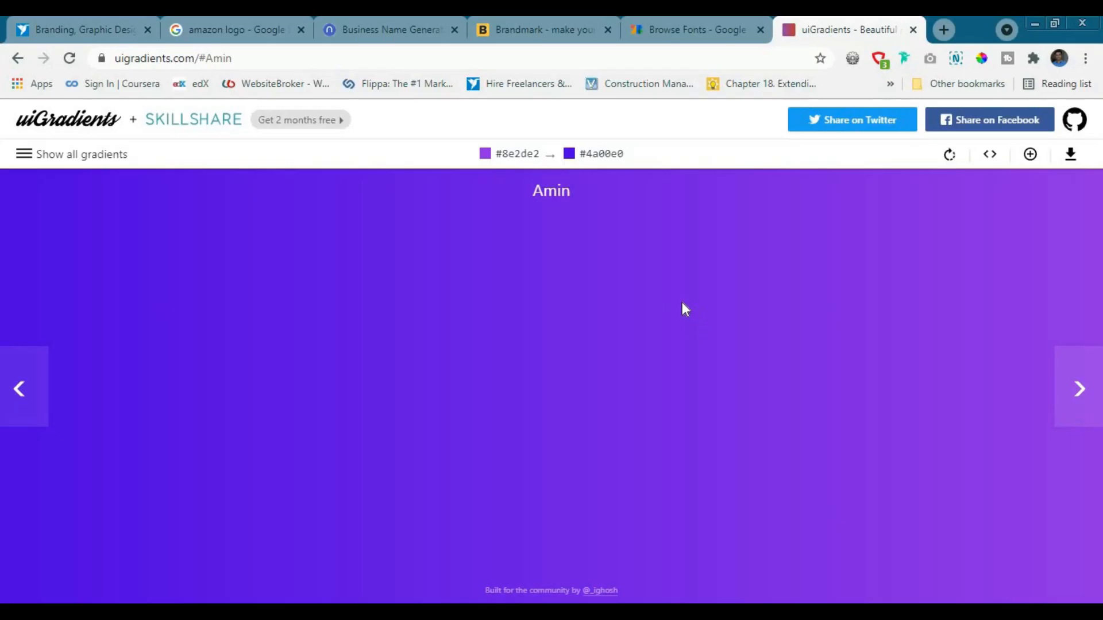
{"action": "left_click", "coordinate": [602, 154]}
{"action": "key", "text": "alt+Tab"}
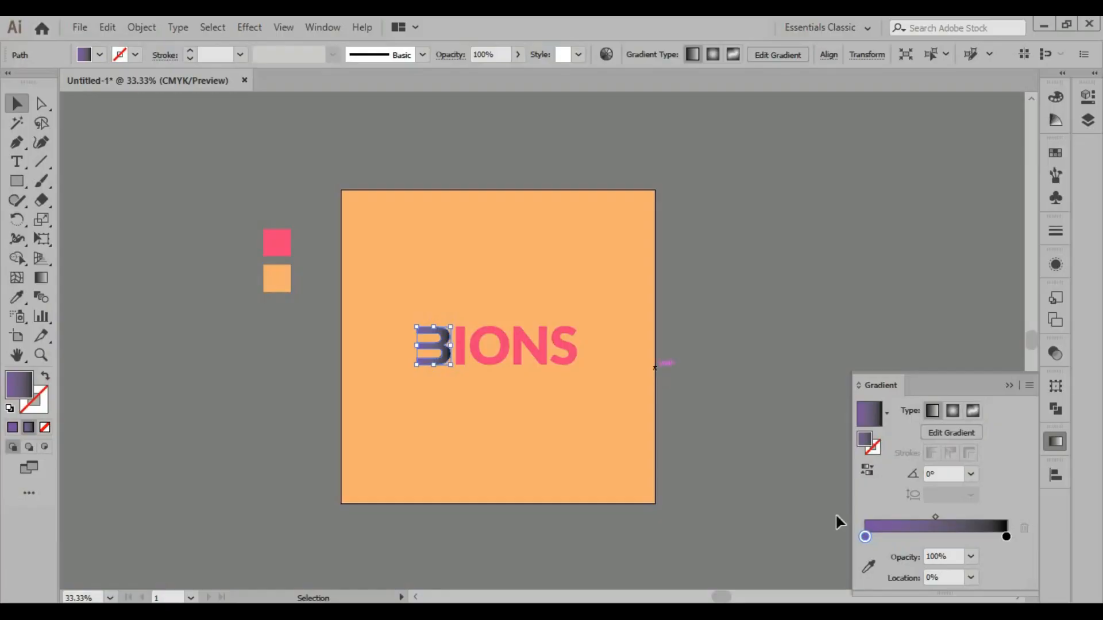
Set the end colour stop of the B's gradient to 4A00E0 and deselect the letter
{"action": "left_click", "coordinate": [1007, 536]}
{"action": "double_click", "coordinate": [19, 385]}
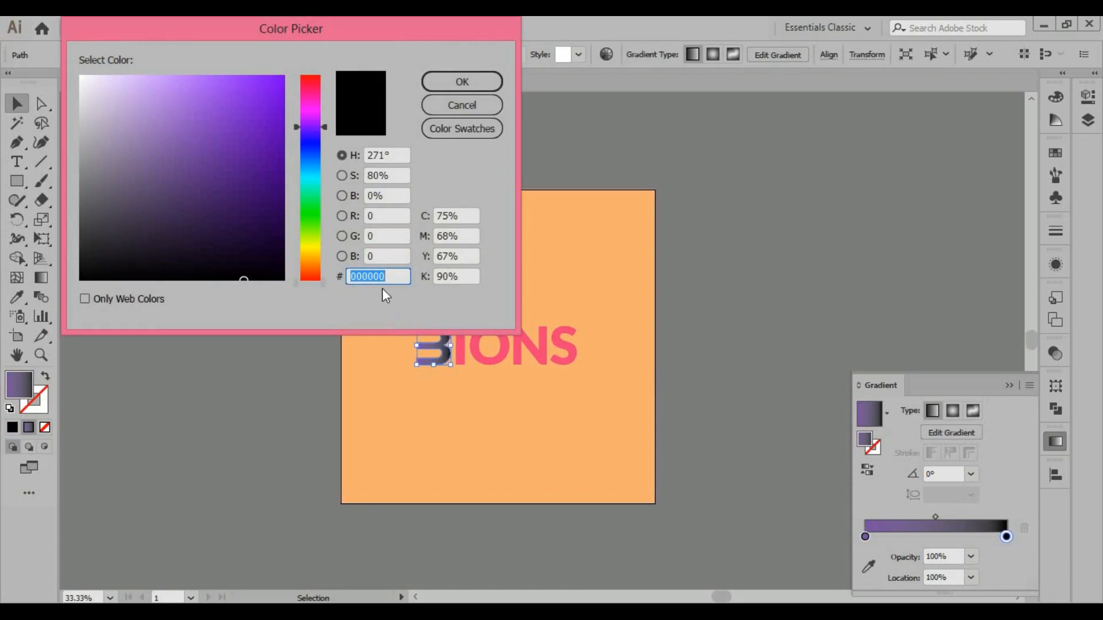
{"action": "key", "text": "ctrl+v"}
{"action": "left_click", "coordinate": [447, 84]}
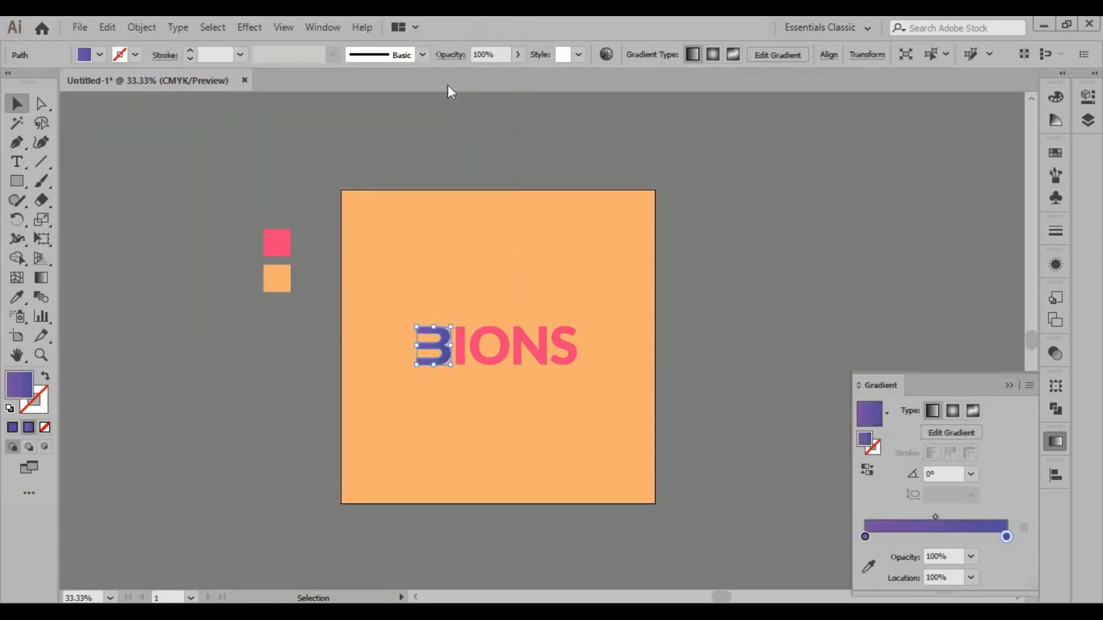
{"action": "left_click", "coordinate": [696, 441]}
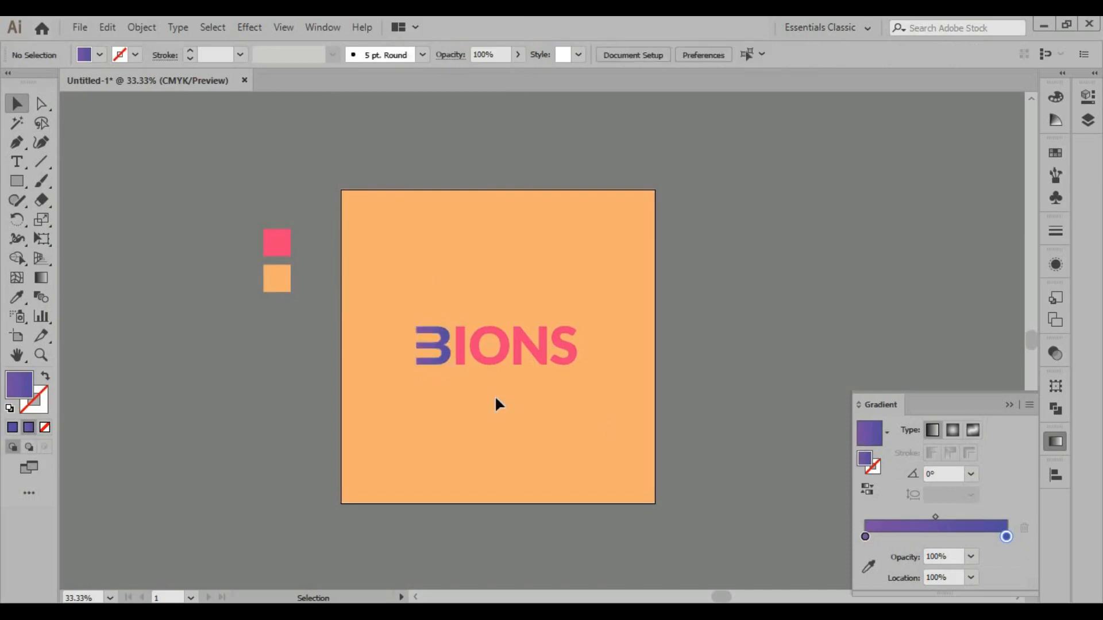
Select the letters I, O, N and S and apply the B's purple gradient to them with the Eyedropper
{"action": "scroll", "coordinate": [451, 363], "scroll_direction": "up", "scroll_amount": 2, "text": "alt"}
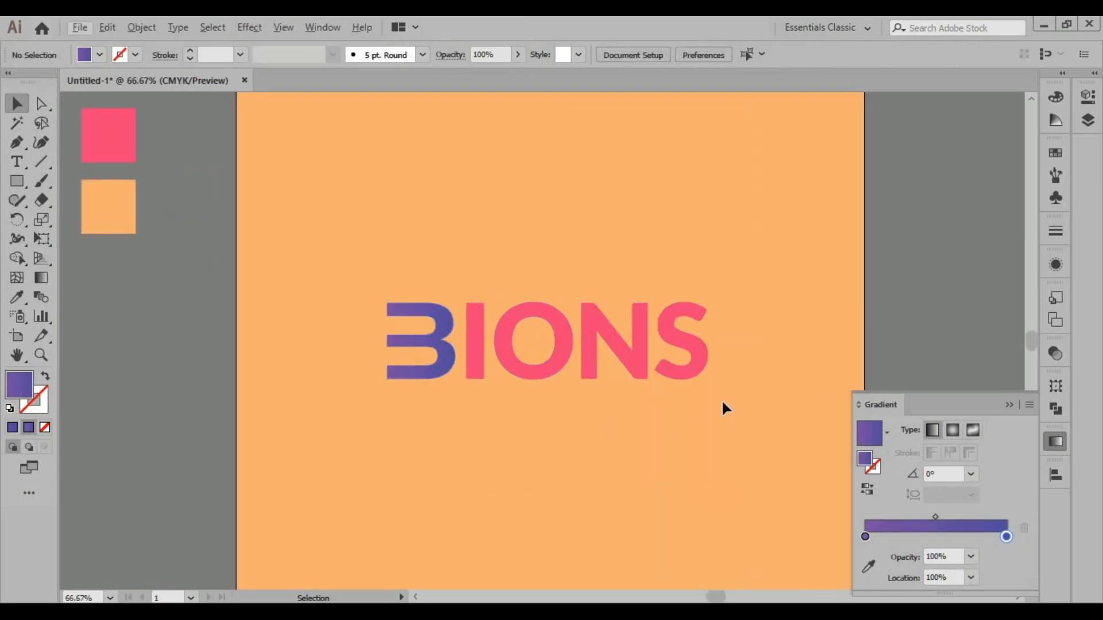
{"action": "left_click_drag", "start_coordinate": [724, 402], "coordinate": [468, 288]}
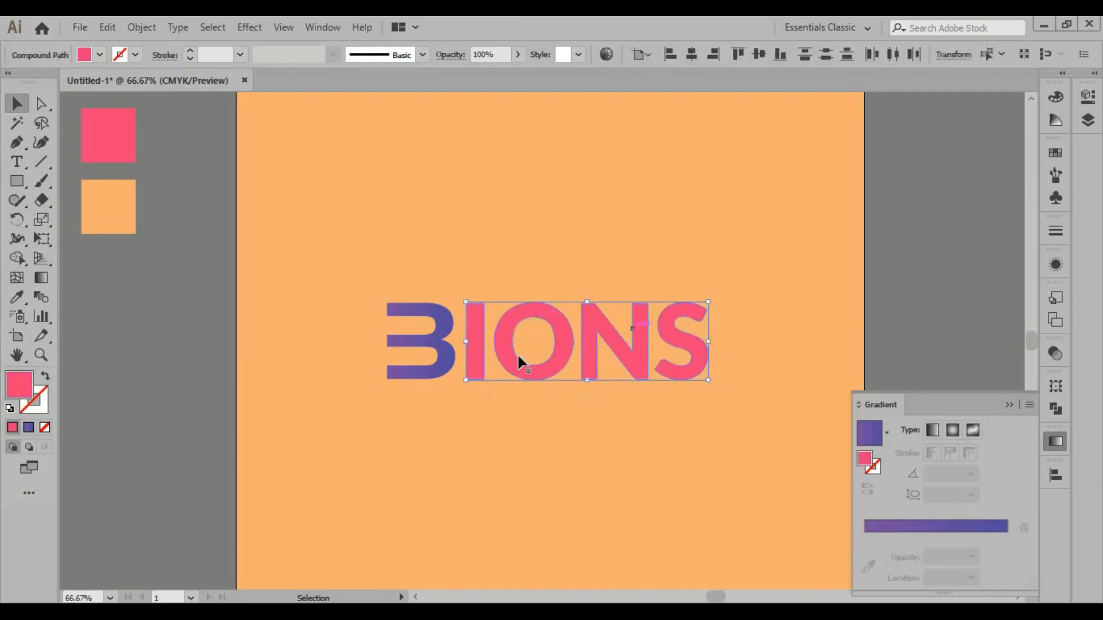
{"action": "left_click", "coordinate": [17, 298]}
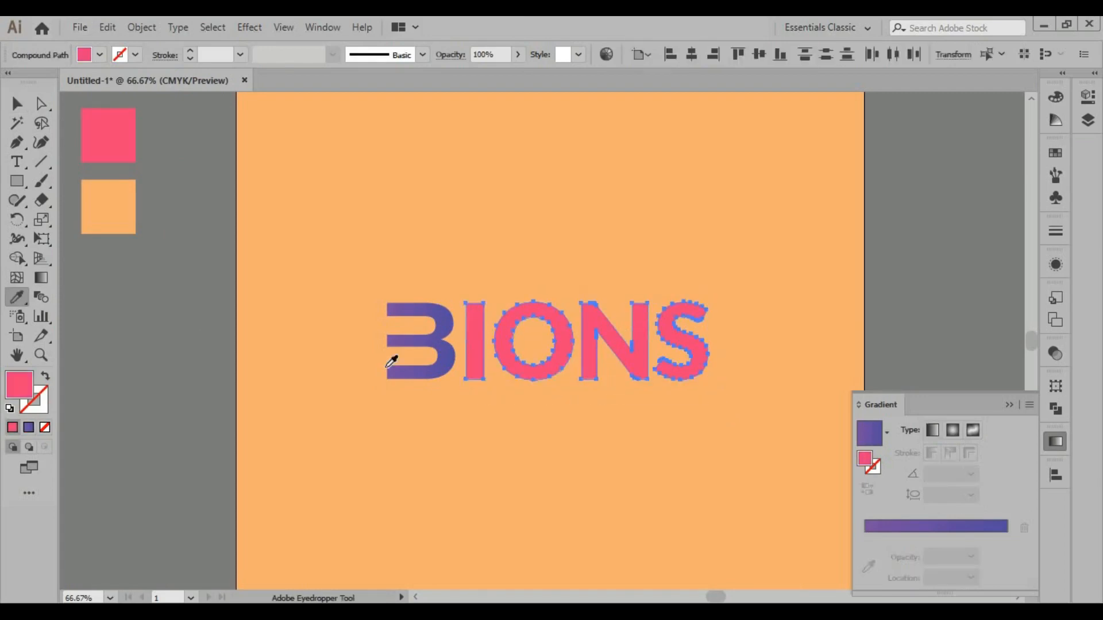
{"action": "left_click", "coordinate": [422, 338]}
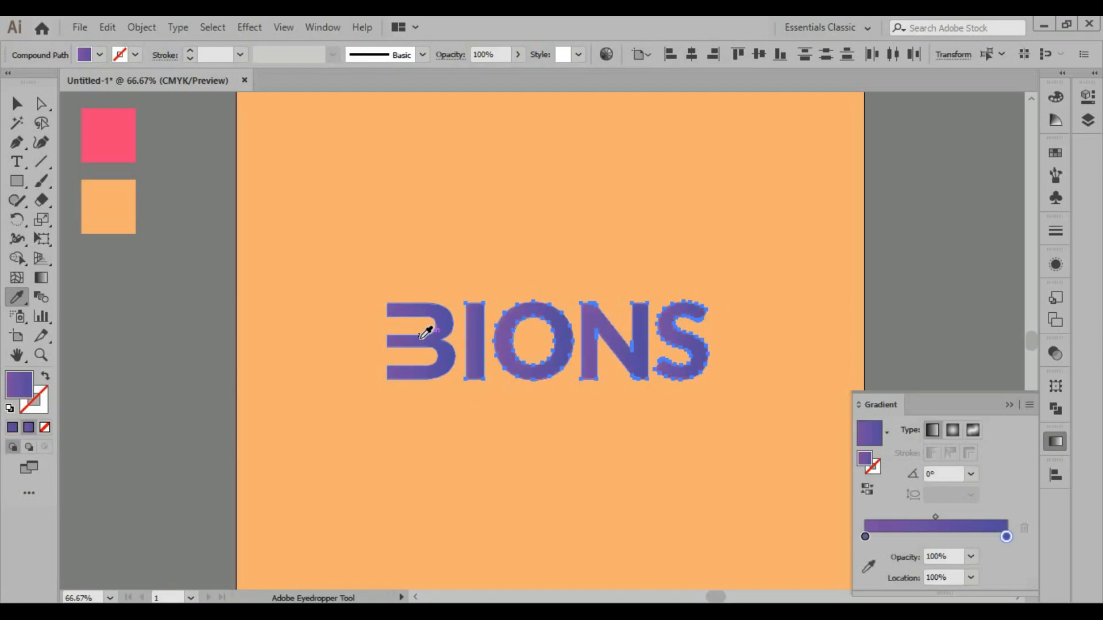
{"action": "left_click", "coordinate": [17, 103]}
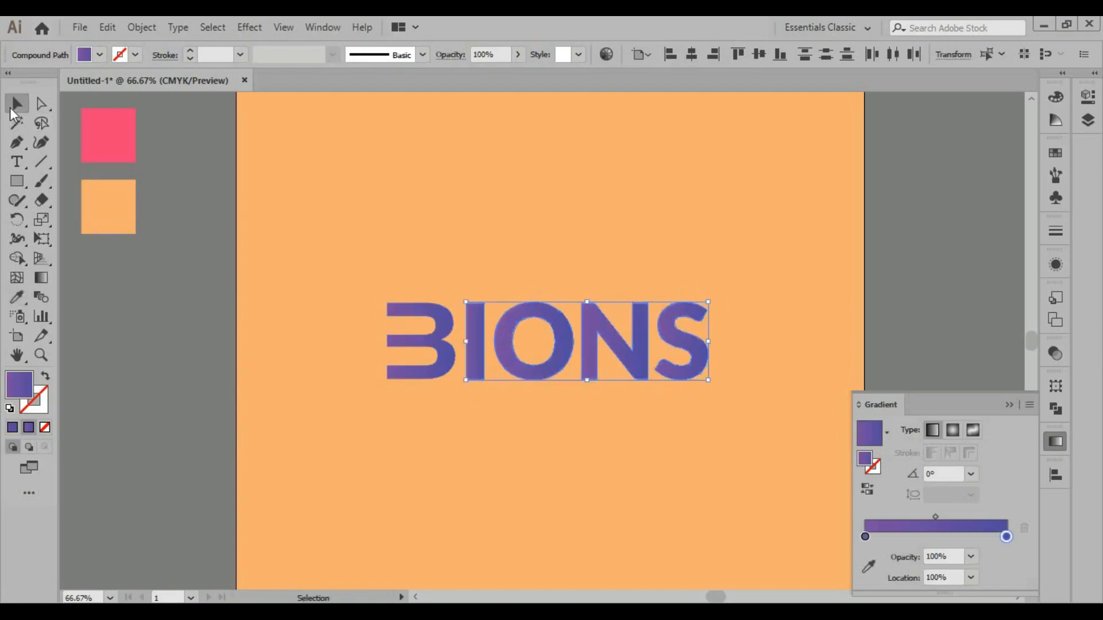
{"action": "left_click", "coordinate": [473, 232]}
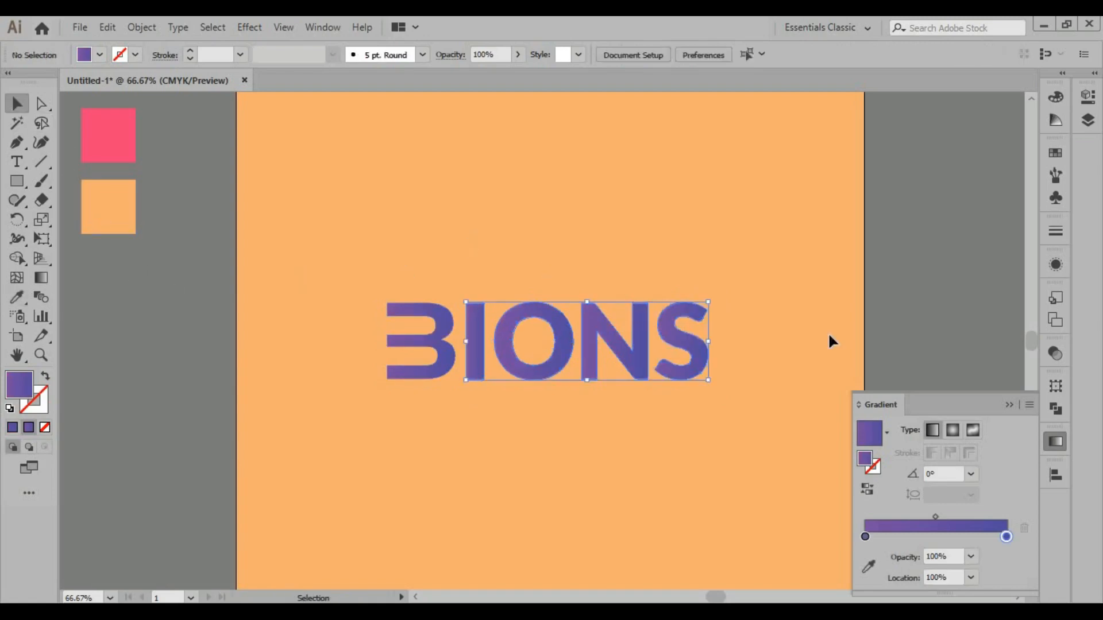
{"action": "left_click", "coordinate": [1009, 405]}
Delete the pink and orange colour sample squares beside the artboard
{"action": "scroll", "coordinate": [708, 374], "scroll_direction": "down", "scroll_amount": 1}
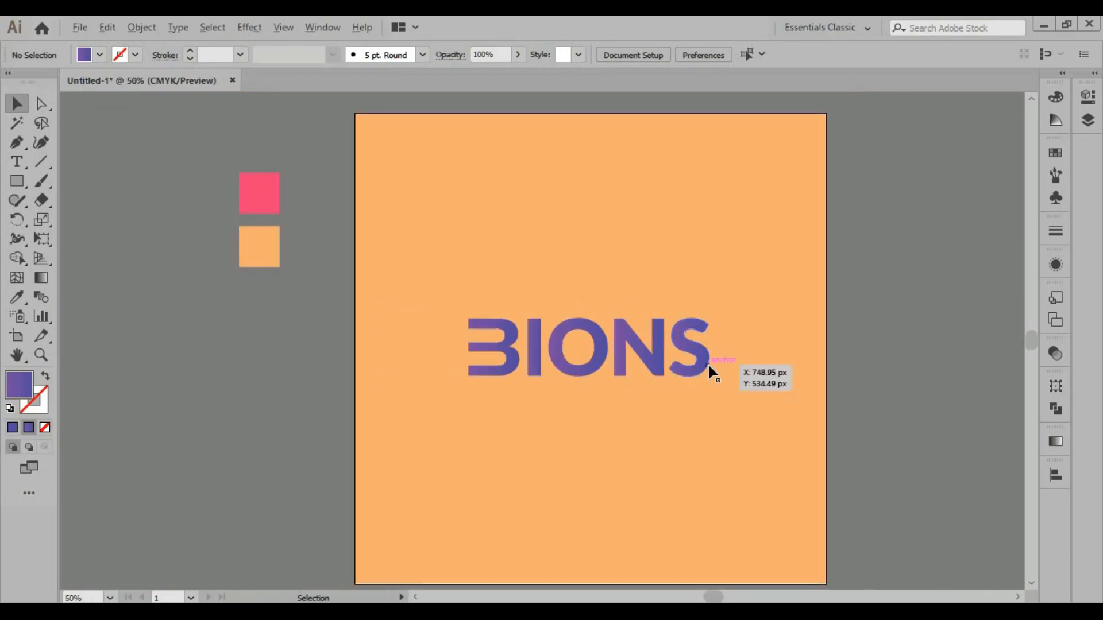
{"action": "scroll", "coordinate": [710, 370], "scroll_direction": "down", "scroll_amount": 1}
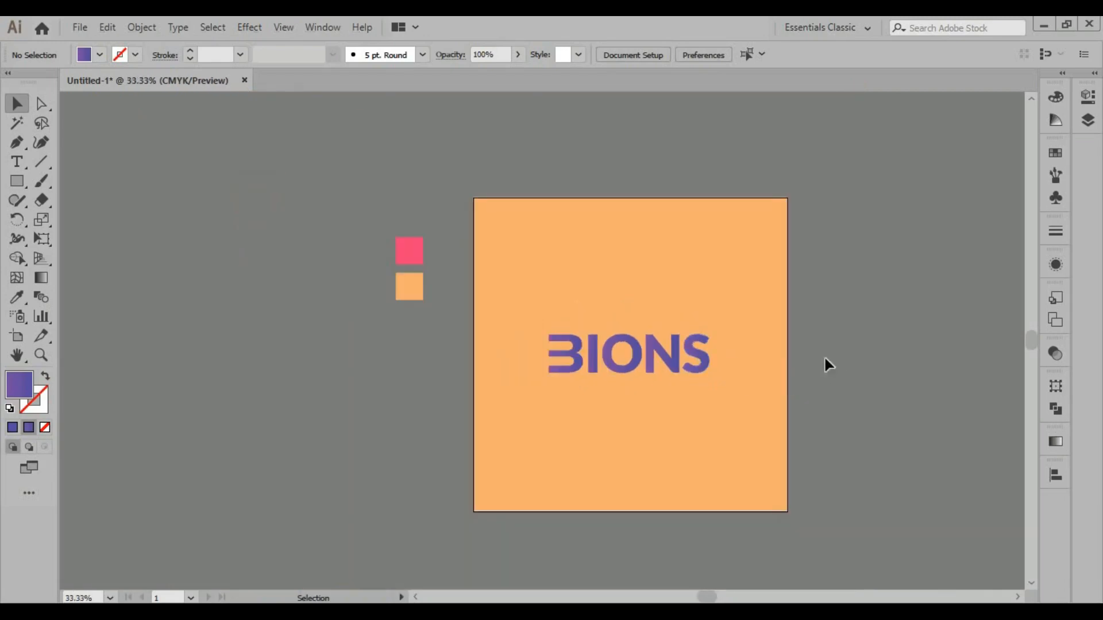
{"action": "left_click_drag", "start_coordinate": [768, 397], "coordinate": [598, 378]}
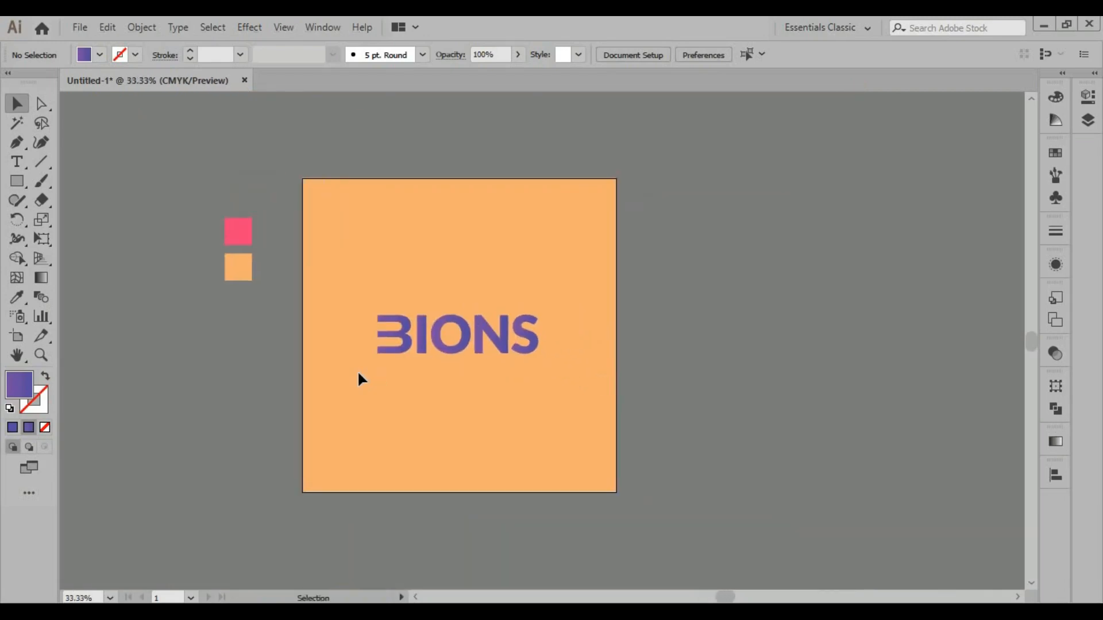
{"action": "left_click_drag", "start_coordinate": [249, 326], "coordinate": [182, 197]}
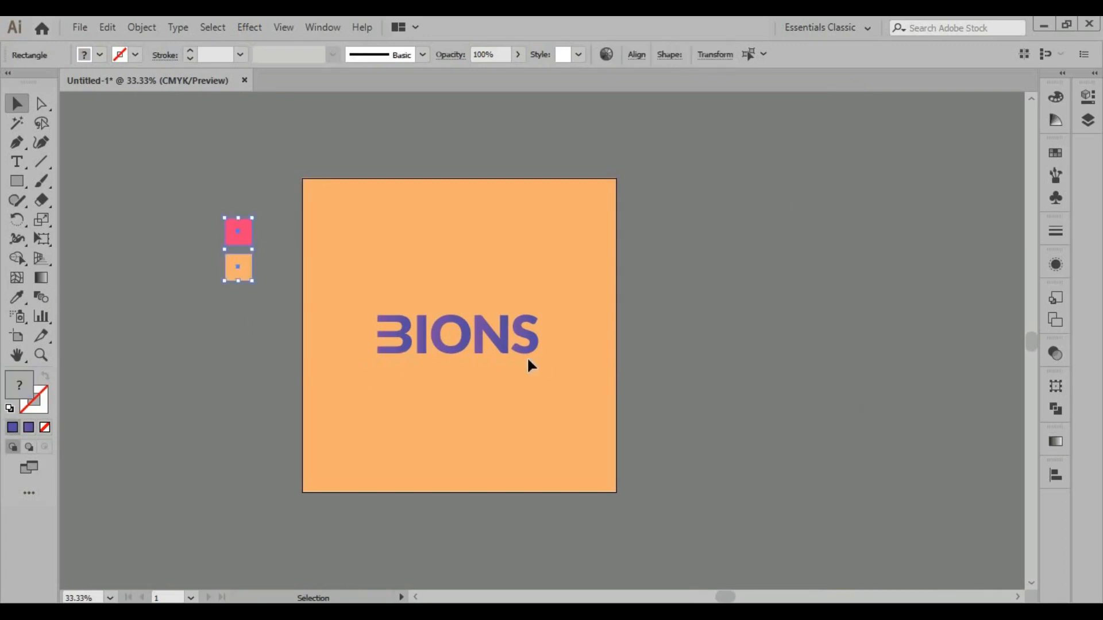
{"action": "key", "text": "Delete"}
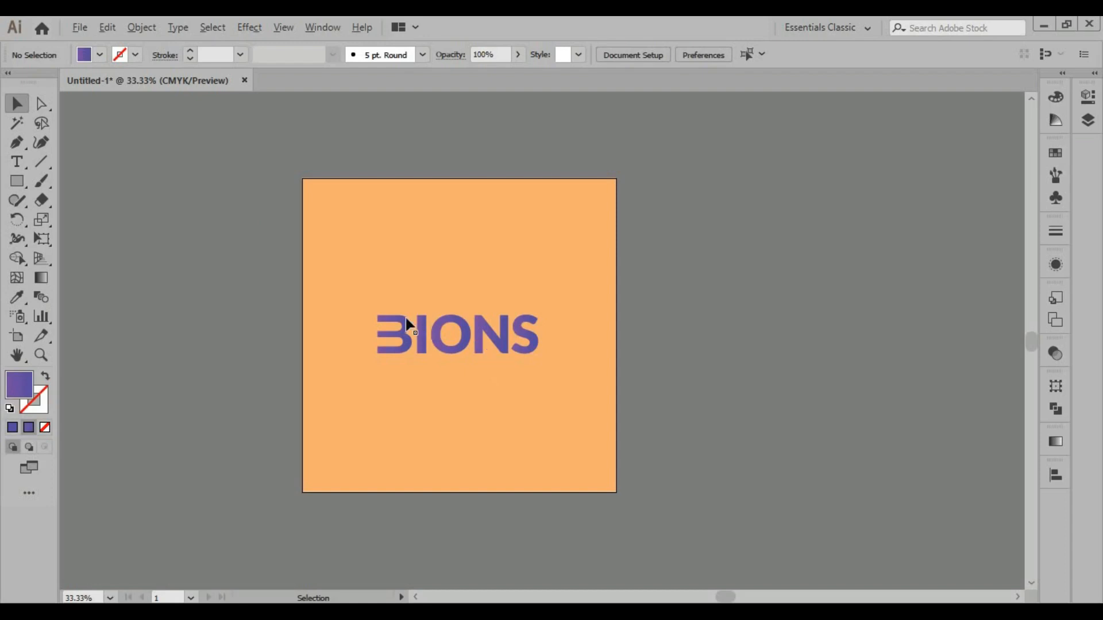
{"action": "scroll", "coordinate": [406, 318], "scroll_direction": "up", "scroll_amount": 1}
{"action": "scroll", "coordinate": [405, 318], "scroll_direction": "up", "scroll_amount": 1}
{"action": "scroll", "coordinate": [406, 318], "scroll_direction": "down", "scroll_amount": 1}
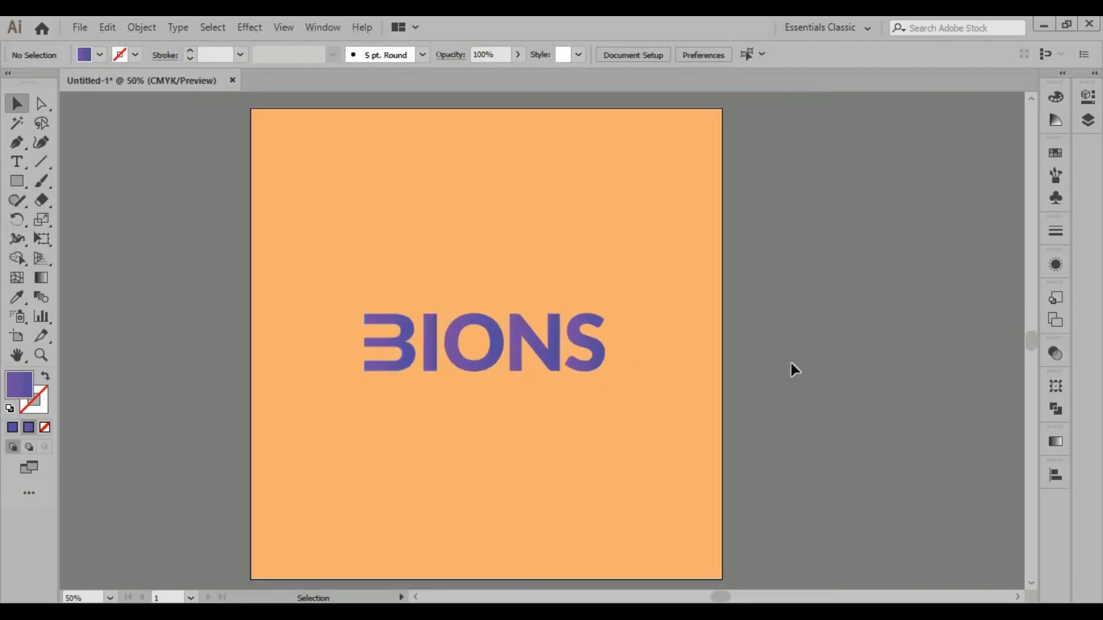